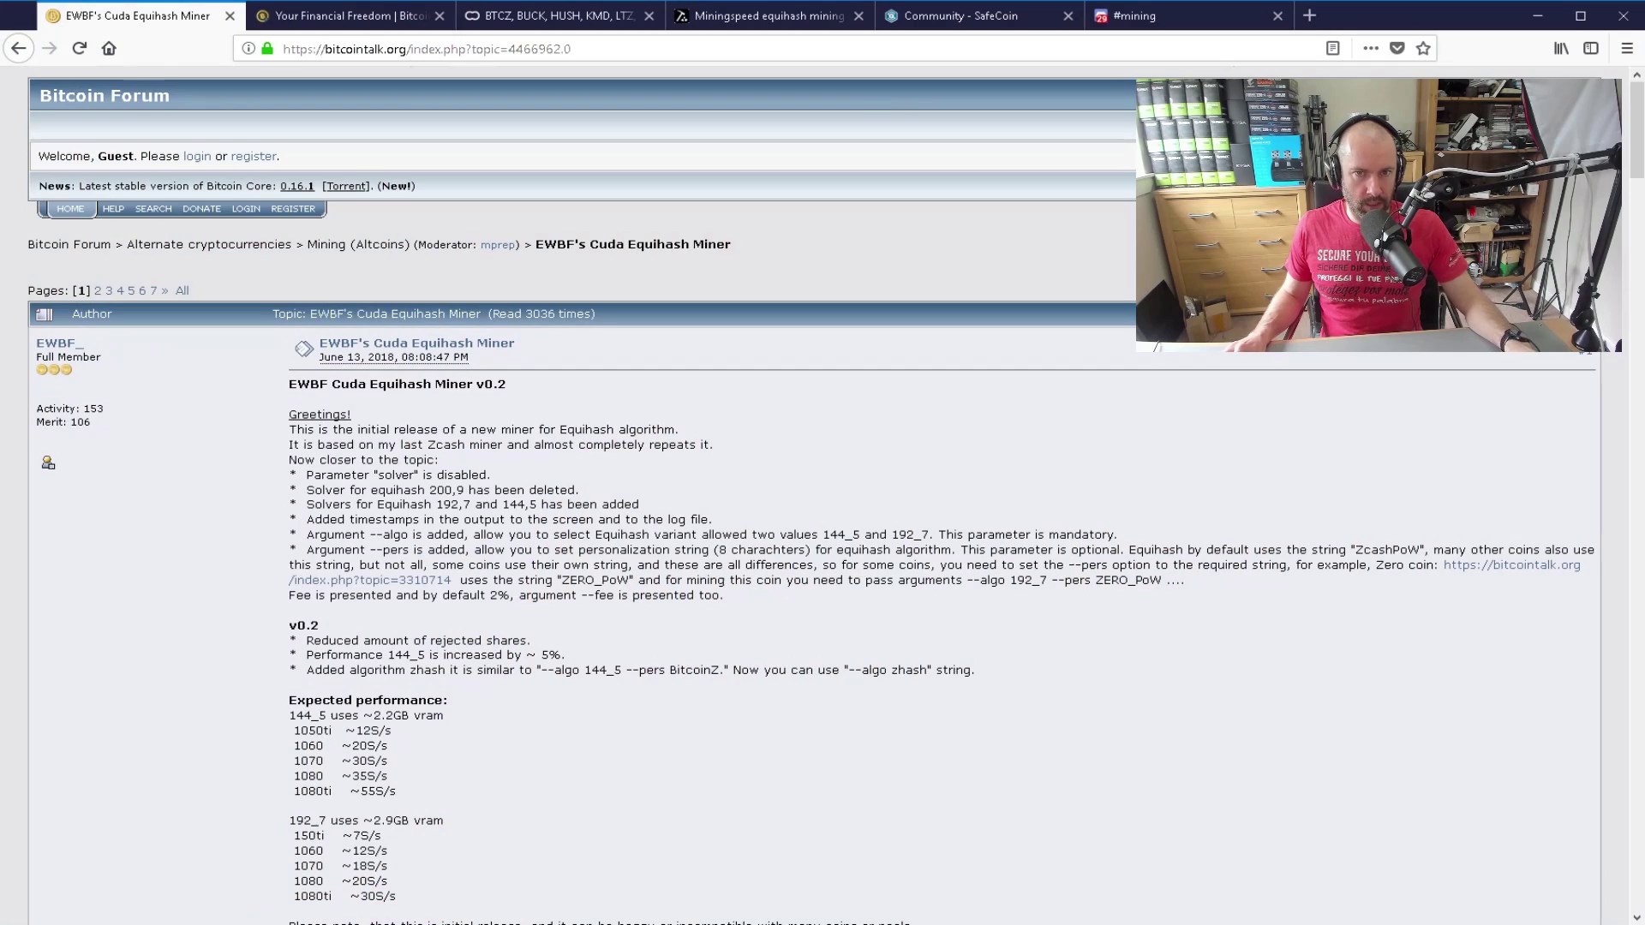
{"action": "scroll", "coordinate": [814, 497], "scroll_direction": "down", "scroll_amount": 8}
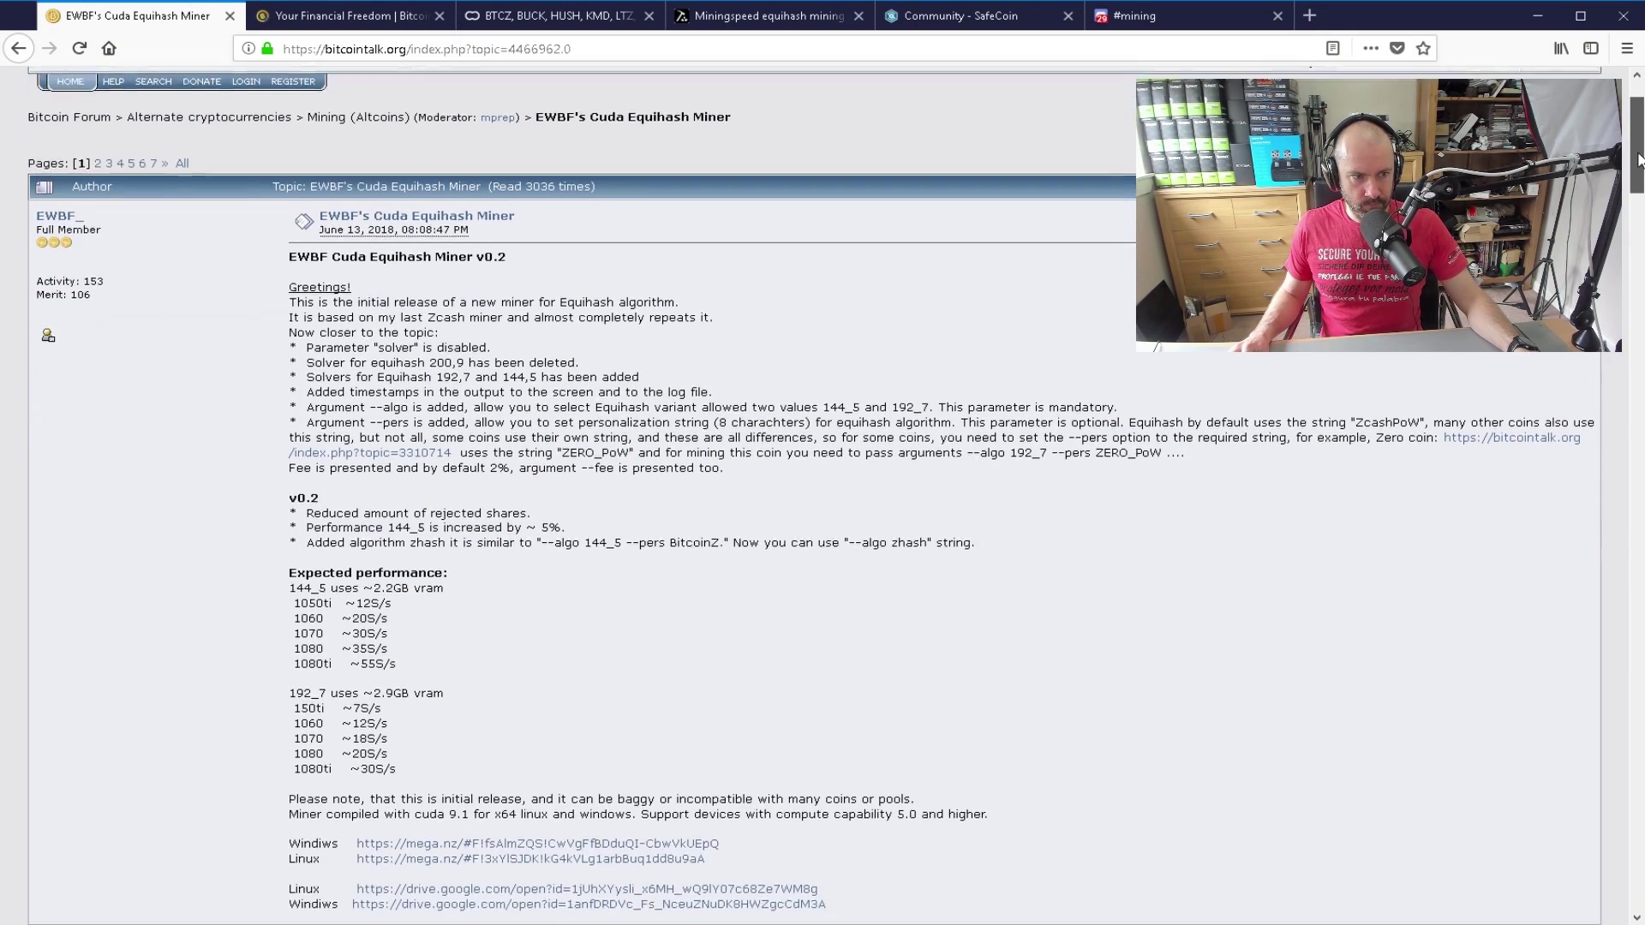
{"action": "scroll", "coordinate": [814, 497], "scroll_direction": "up", "scroll_amount": 6}
{"action": "scroll", "coordinate": [813, 497], "scroll_direction": "down", "scroll_amount": 1}
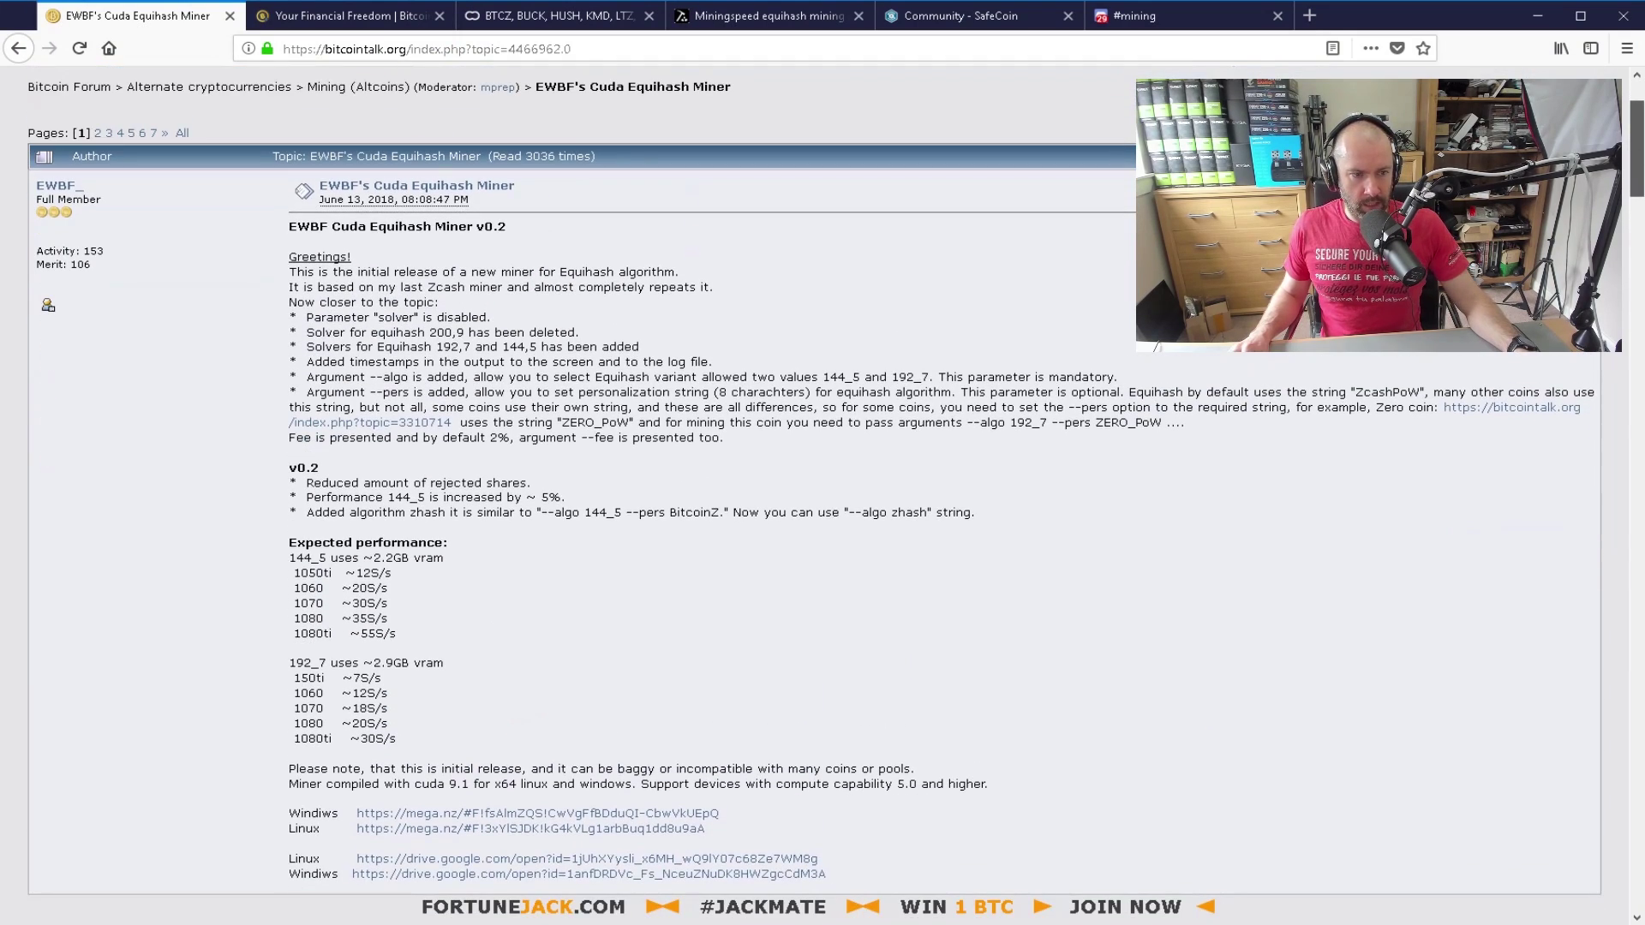
Browse the btcz.rocks, Equipool and Miningspeed tabs, then open Miningspeed's BitcoinZ pool page
{"action": "left_click", "coordinate": [318, 17]}
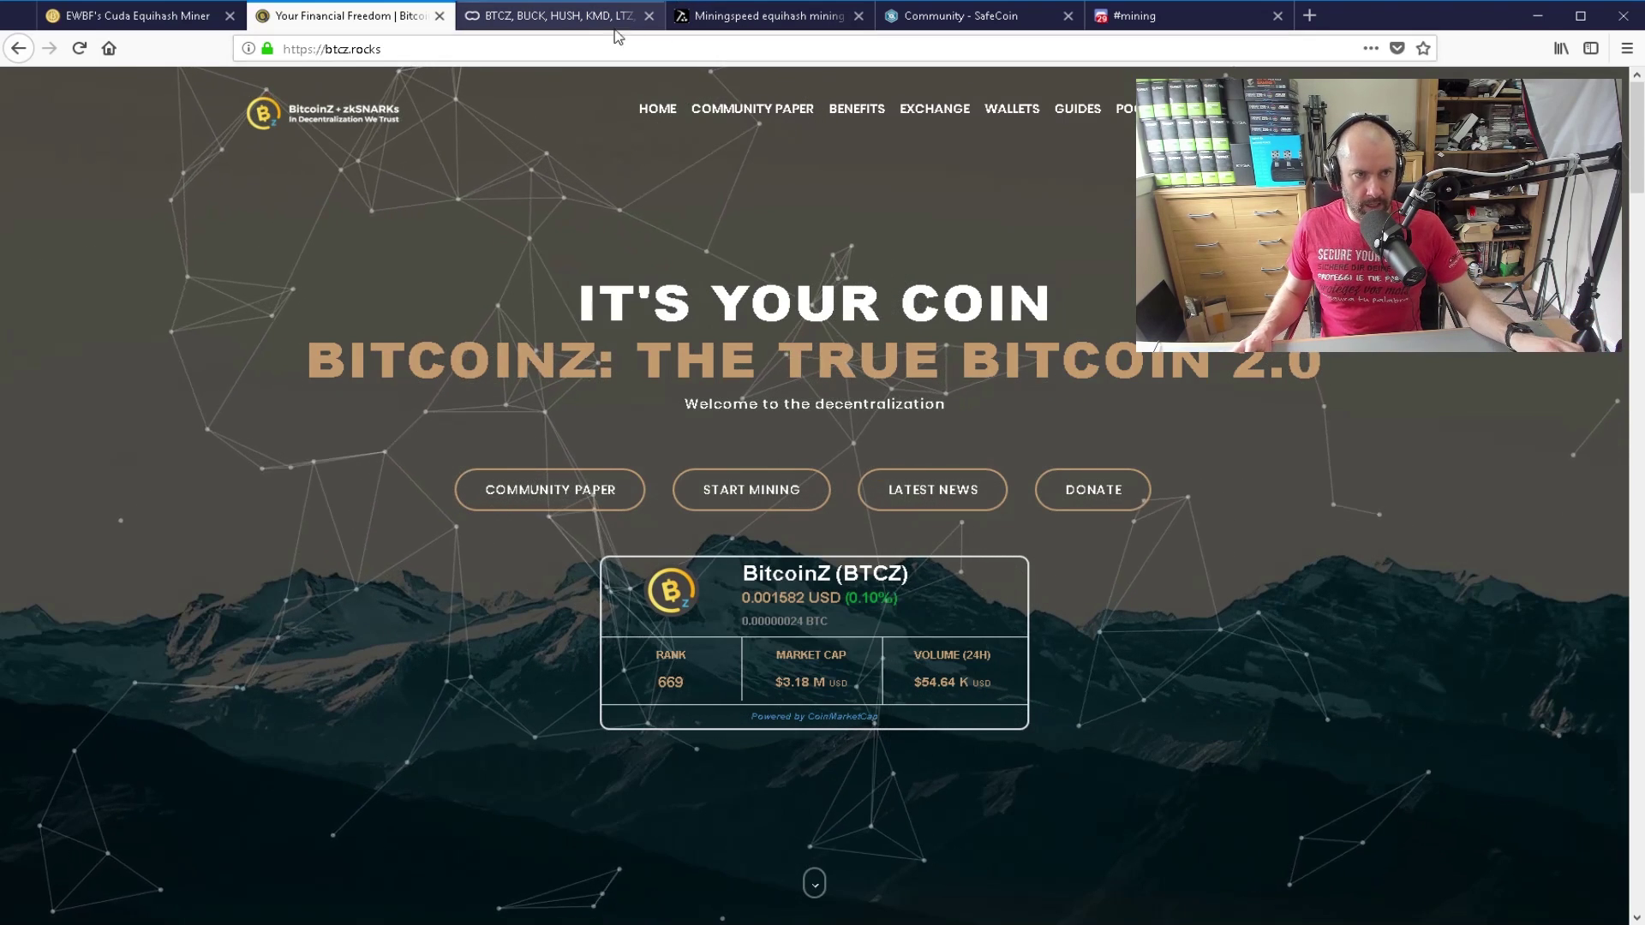
{"action": "left_click", "coordinate": [565, 17]}
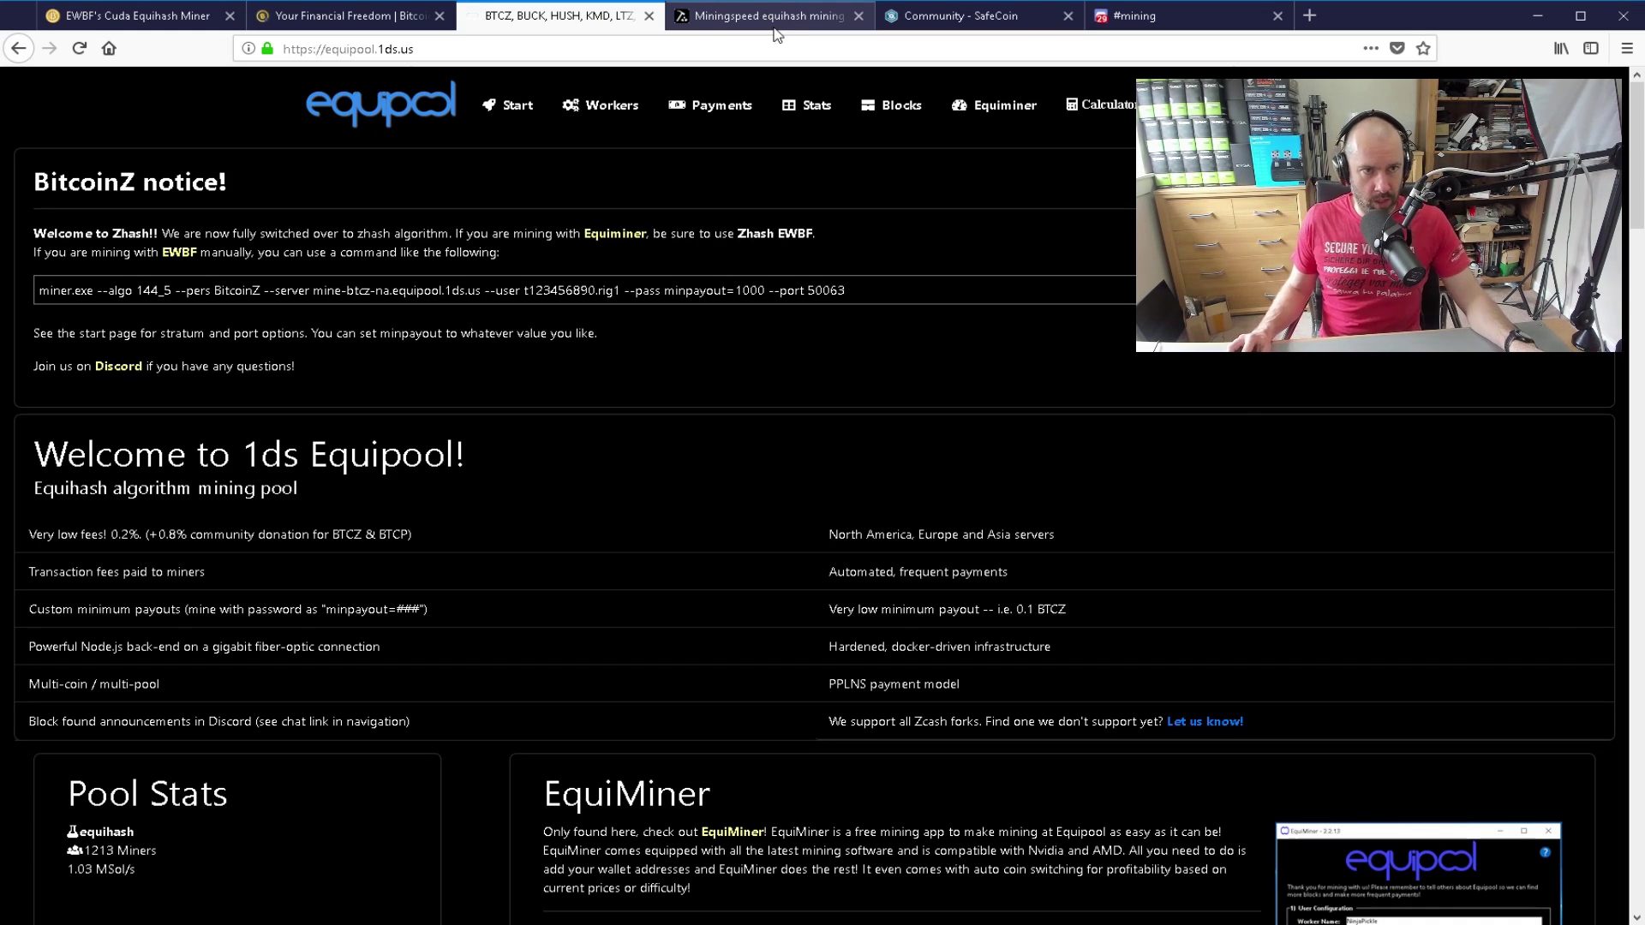
{"action": "left_click", "coordinate": [756, 15]}
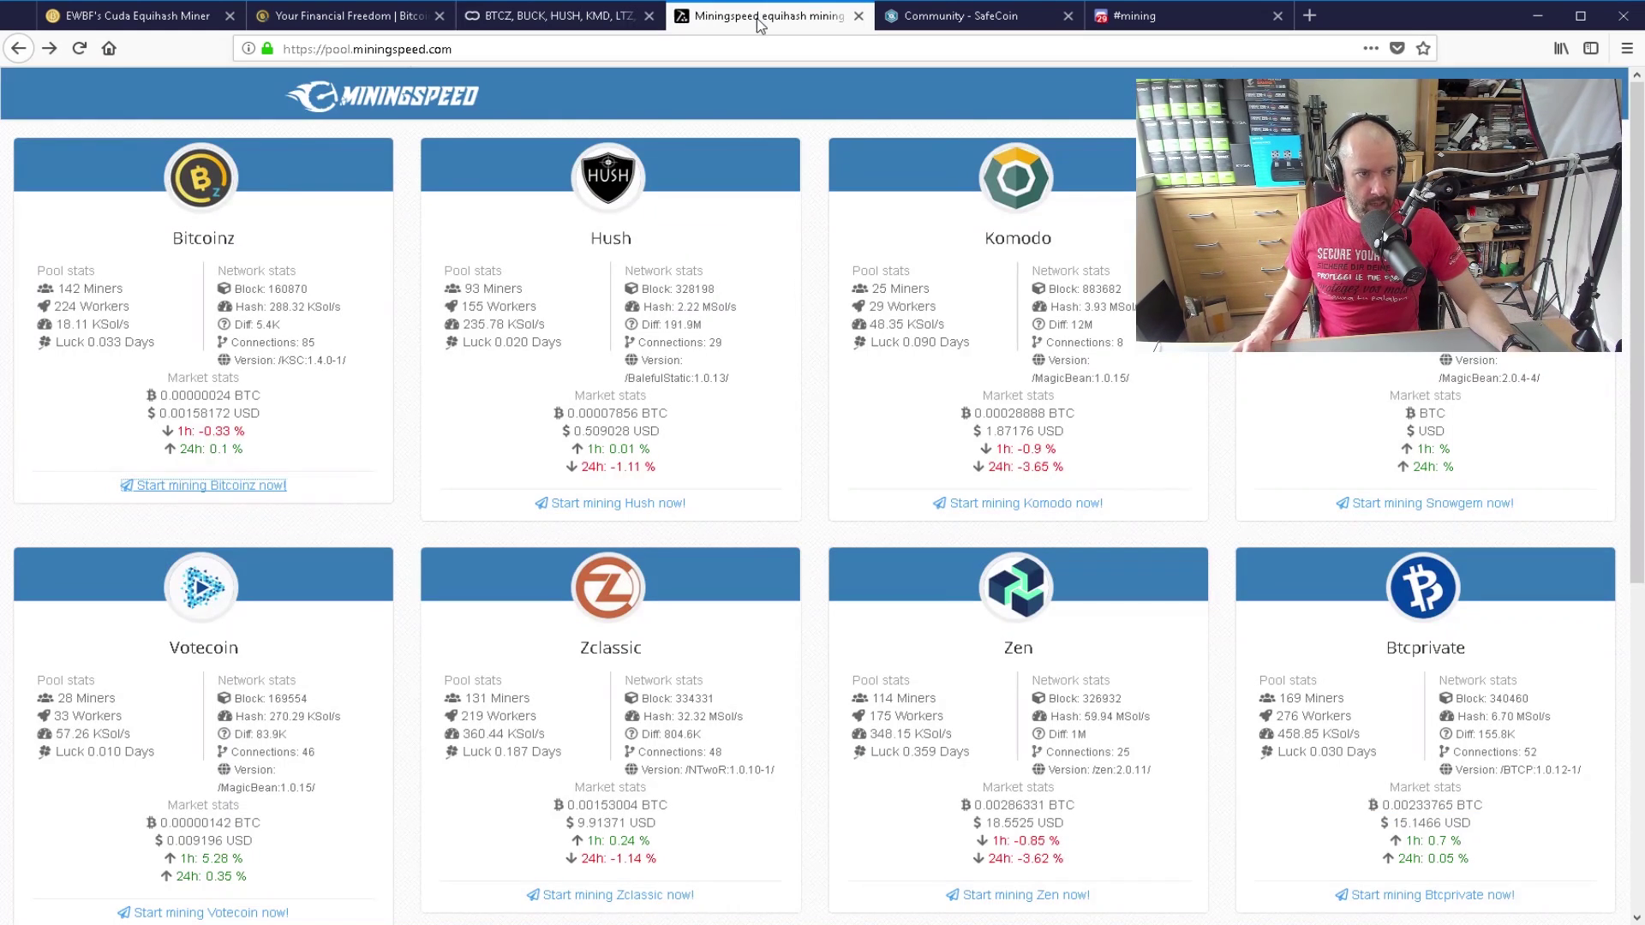
{"action": "left_click", "coordinate": [239, 484]}
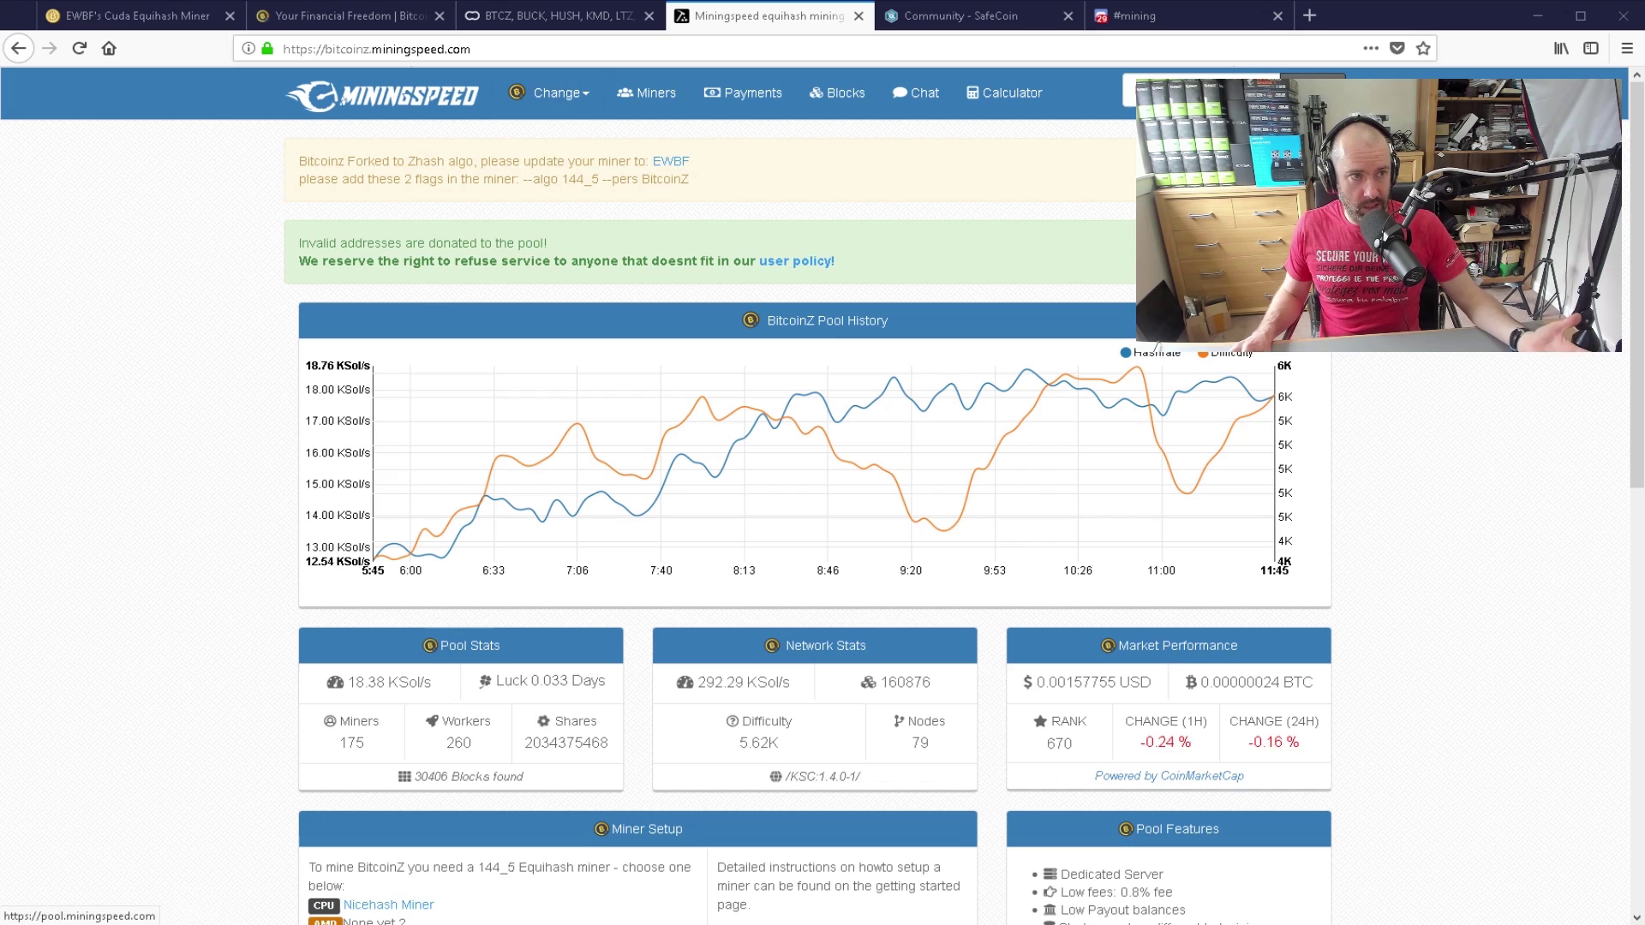
Highlight the --pers BitcoinZ flag in the Miningspeed BitcoinZ notice
{"action": "left_click", "coordinate": [137, 15]}
{"action": "left_click", "coordinate": [771, 16]}
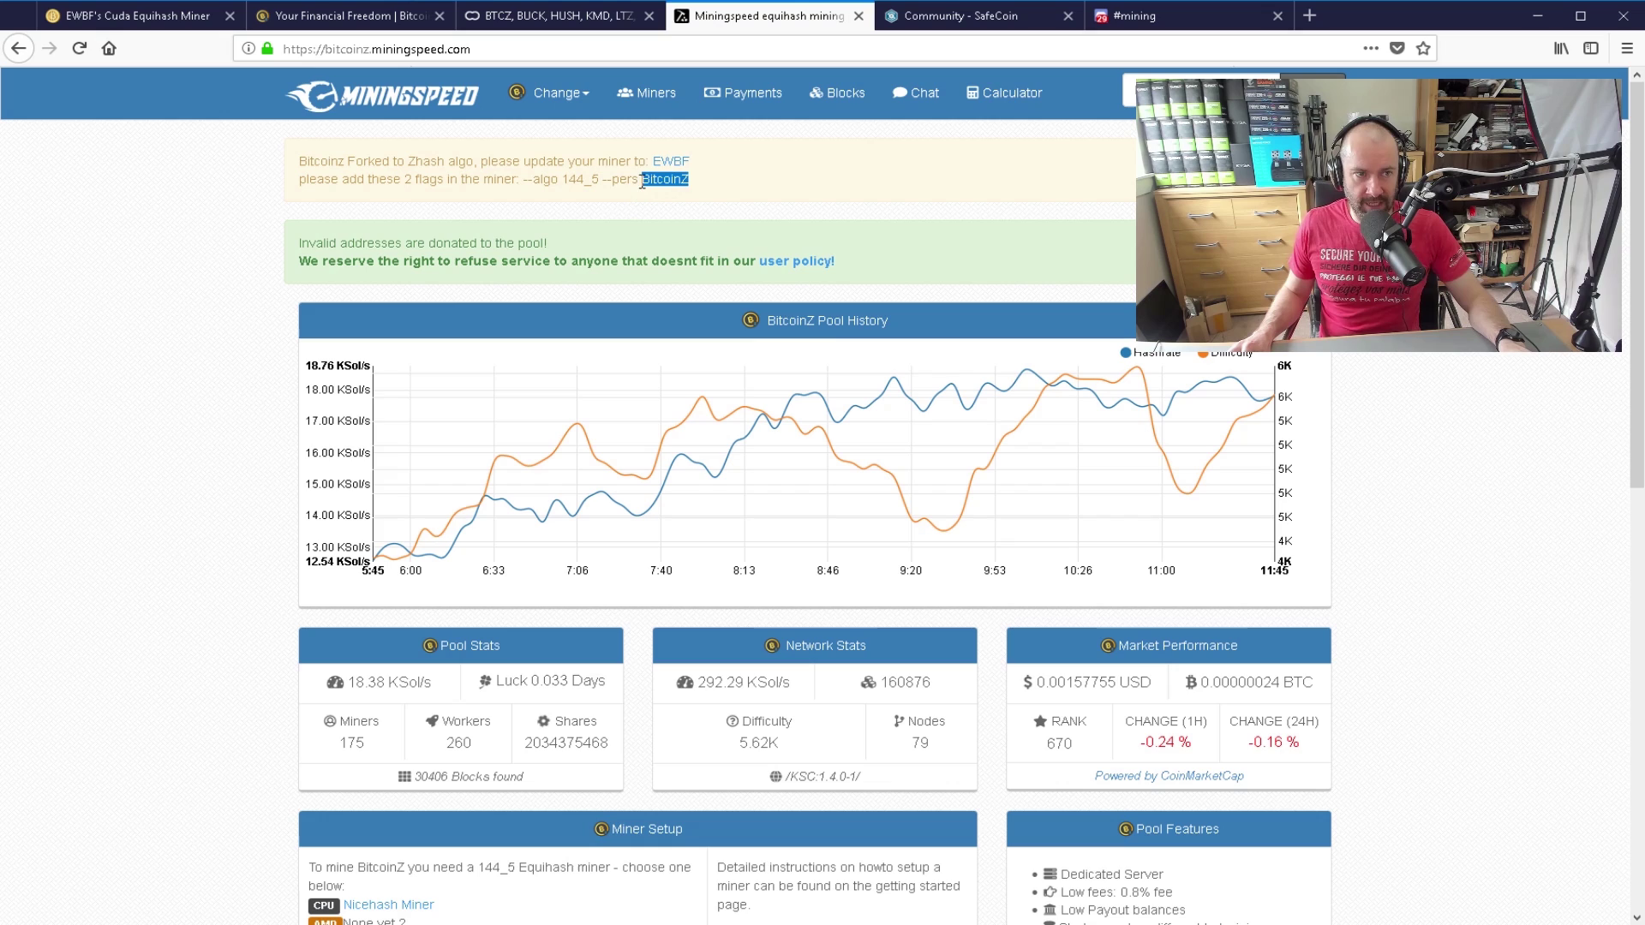
{"action": "mouse_move", "coordinate": [629, 174]}
{"action": "left_mouse_down"}
{"action": "mouse_move", "coordinate": [609, 176]}
{"action": "mouse_move", "coordinate": [656, 181]}
{"action": "left_mouse_up"}
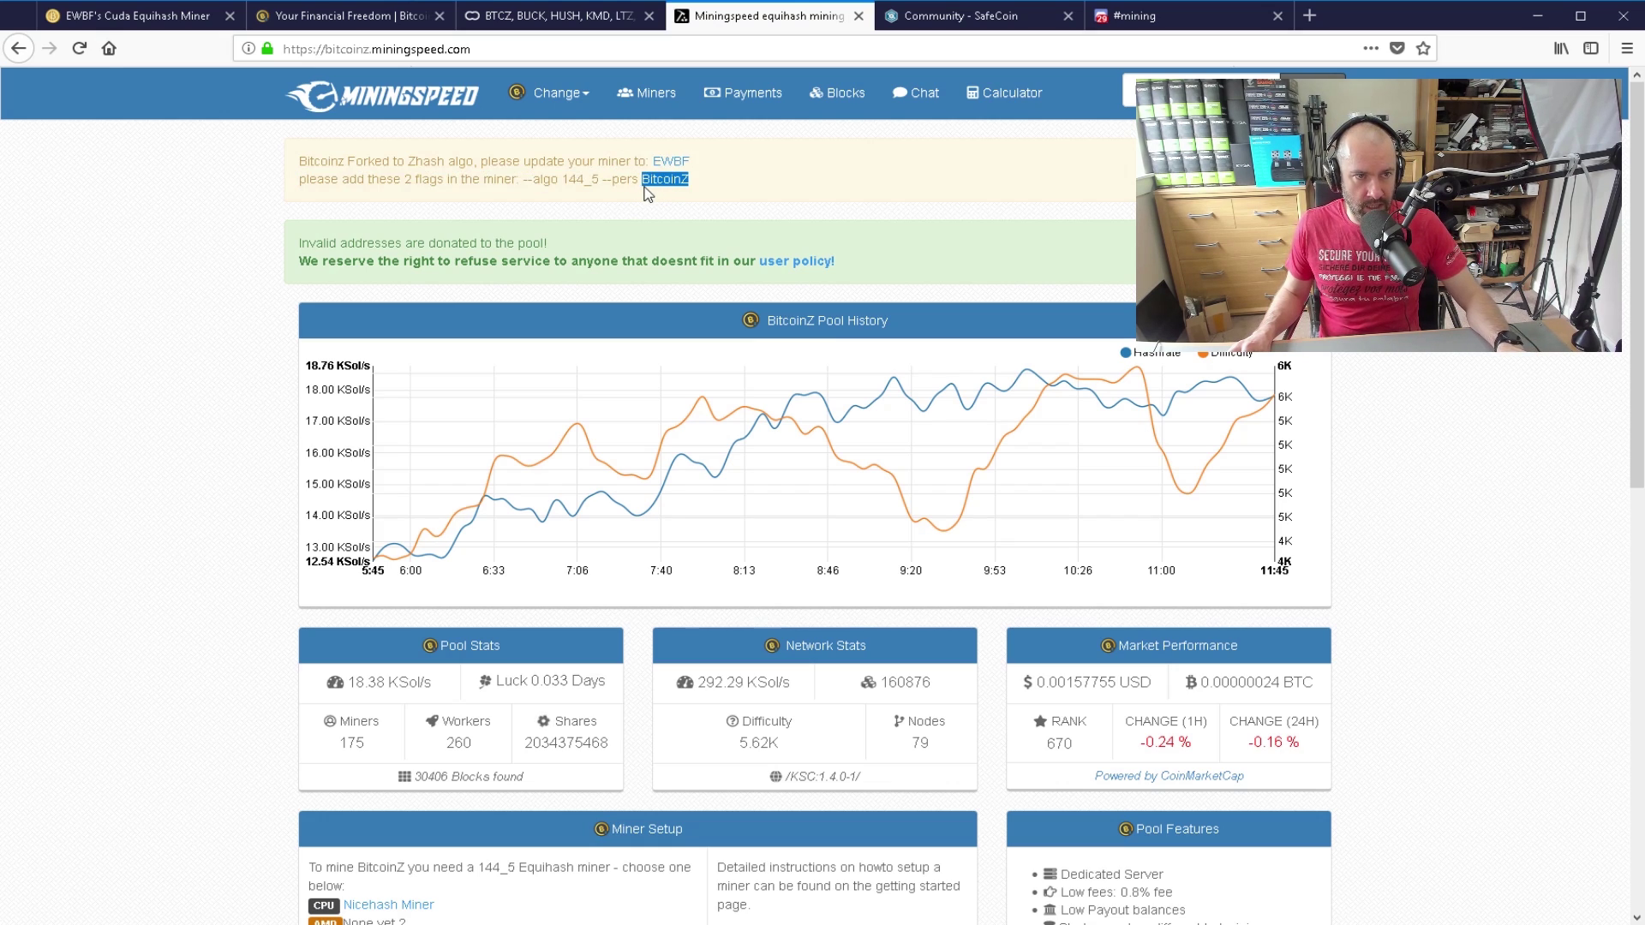
Highlight the algo and pers arguments in Equipool's example EWBF command
{"action": "left_click", "coordinate": [552, 15]}
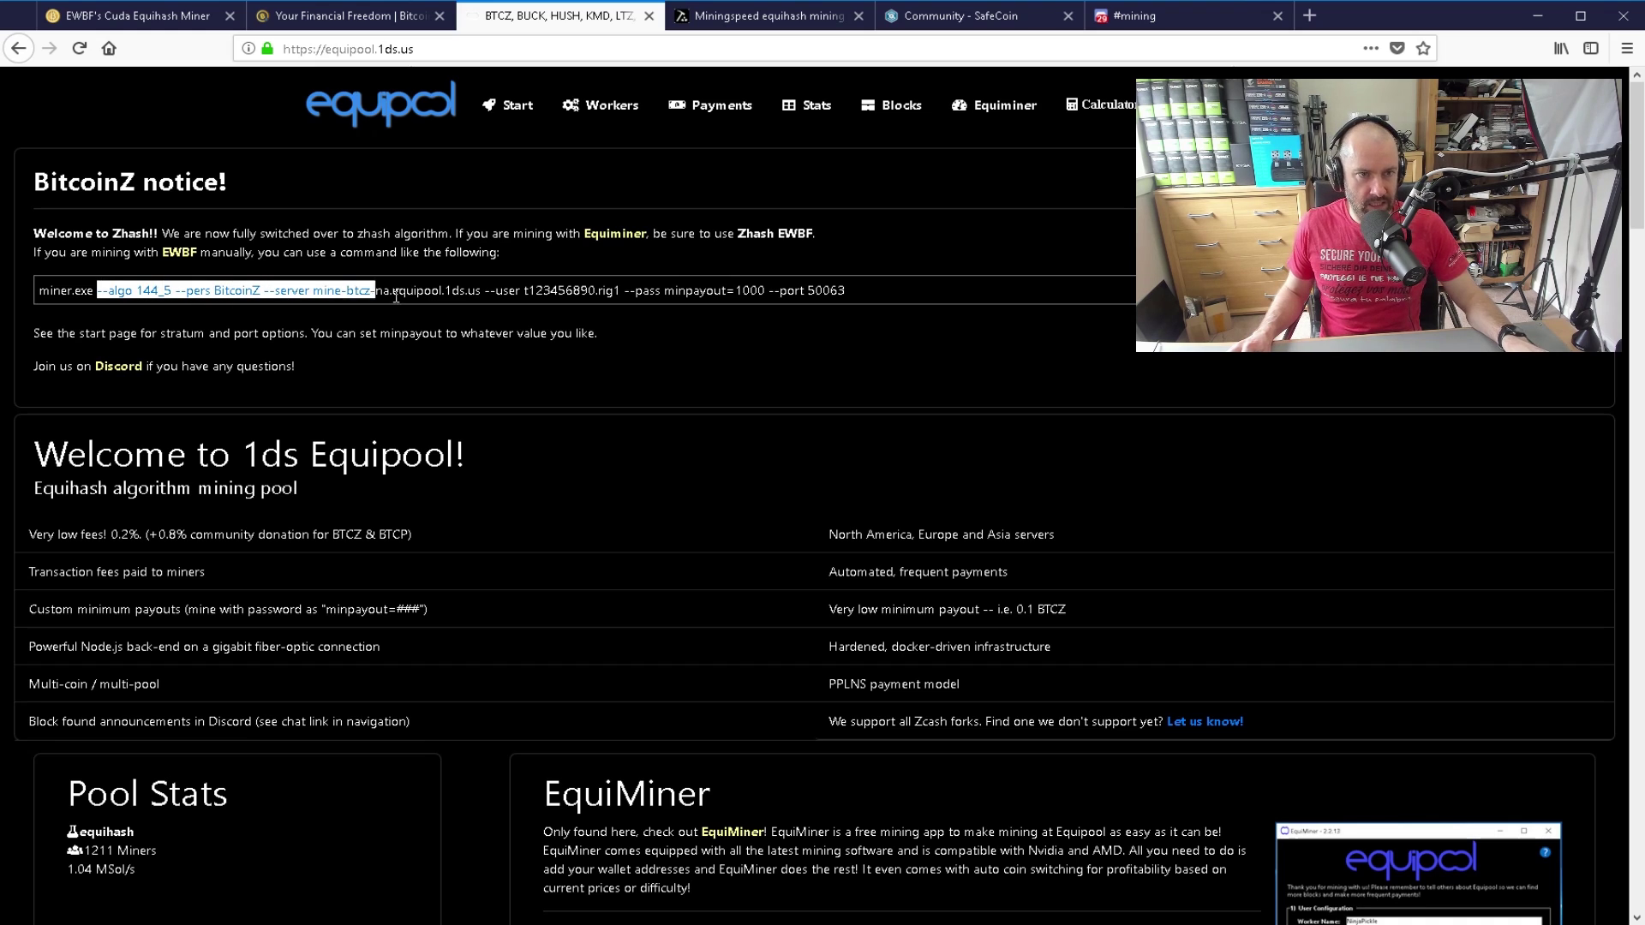
{"action": "left_click_drag", "start_coordinate": [396, 296], "coordinate": [718, 309]}
{"action": "left_click", "coordinate": [629, 340]}
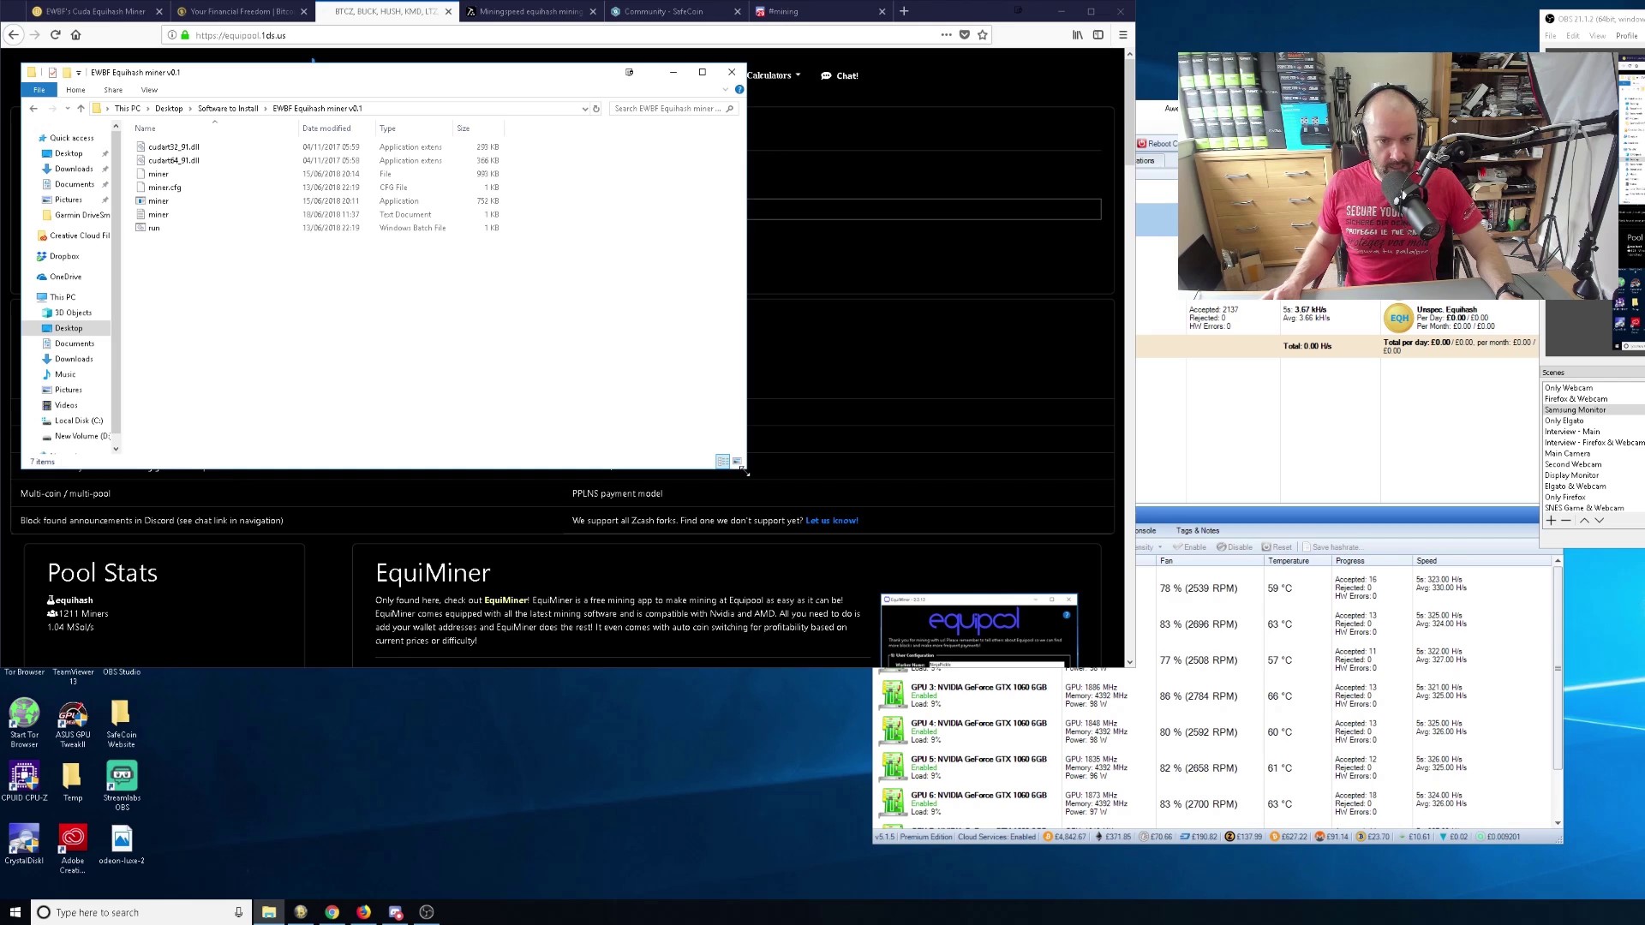
Enlarge the EWBF miner folder window and read miner.txt in Notepad, then close it
{"action": "left_click_drag", "start_coordinate": [1298, 677], "coordinate": [1299, 677]}
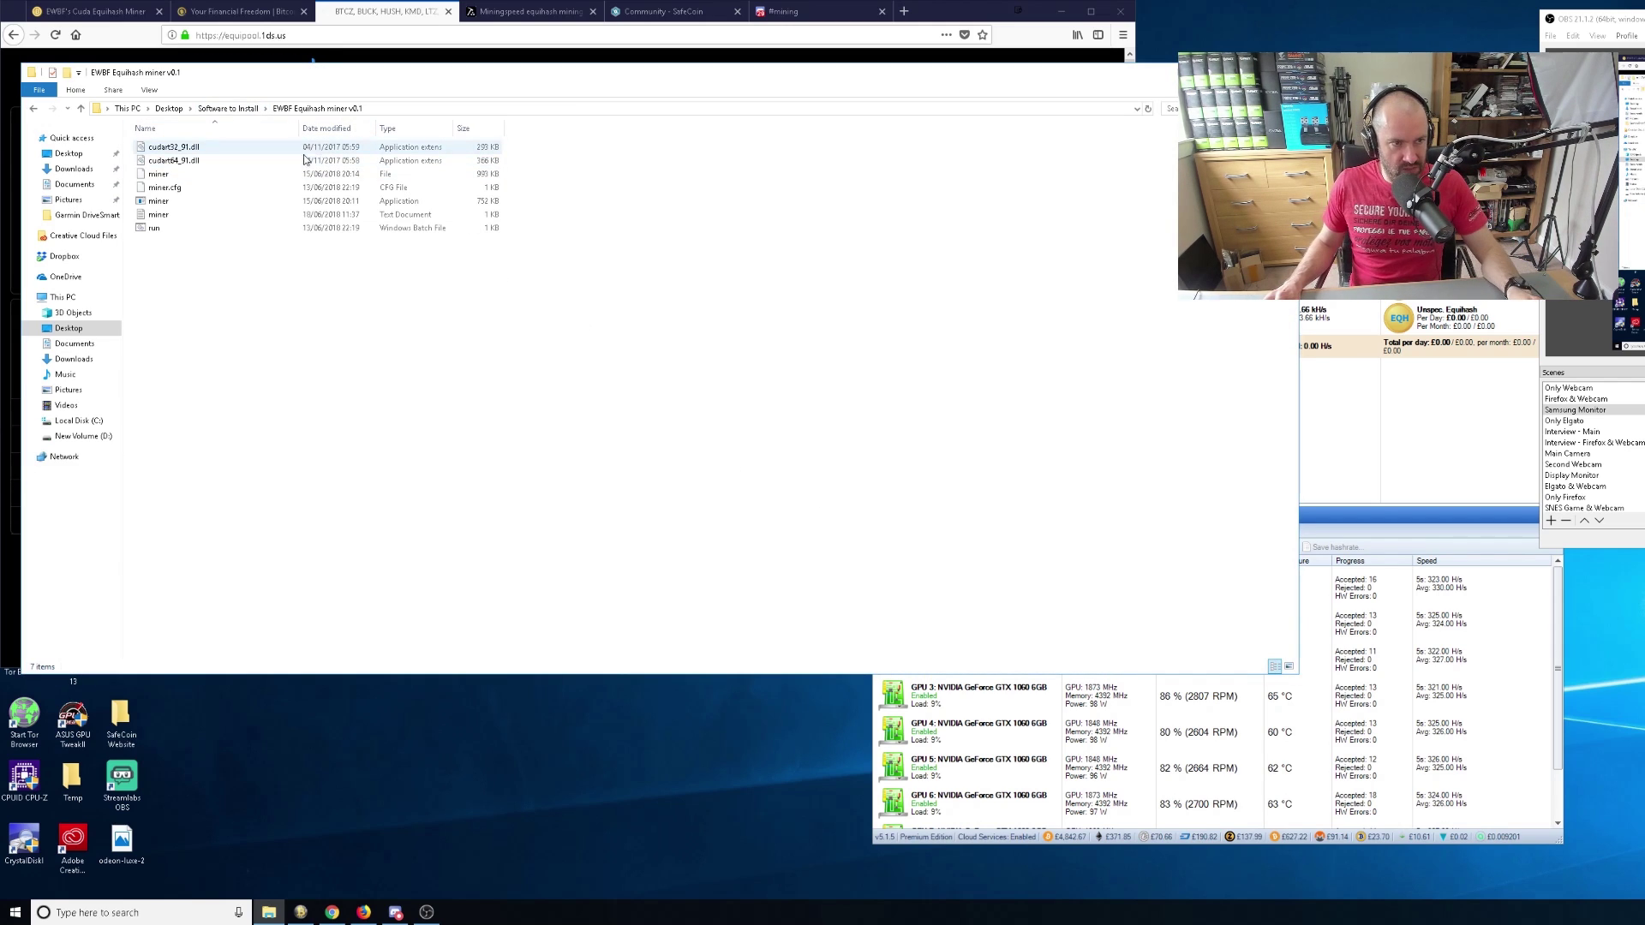
{"action": "double_click", "coordinate": [167, 215]}
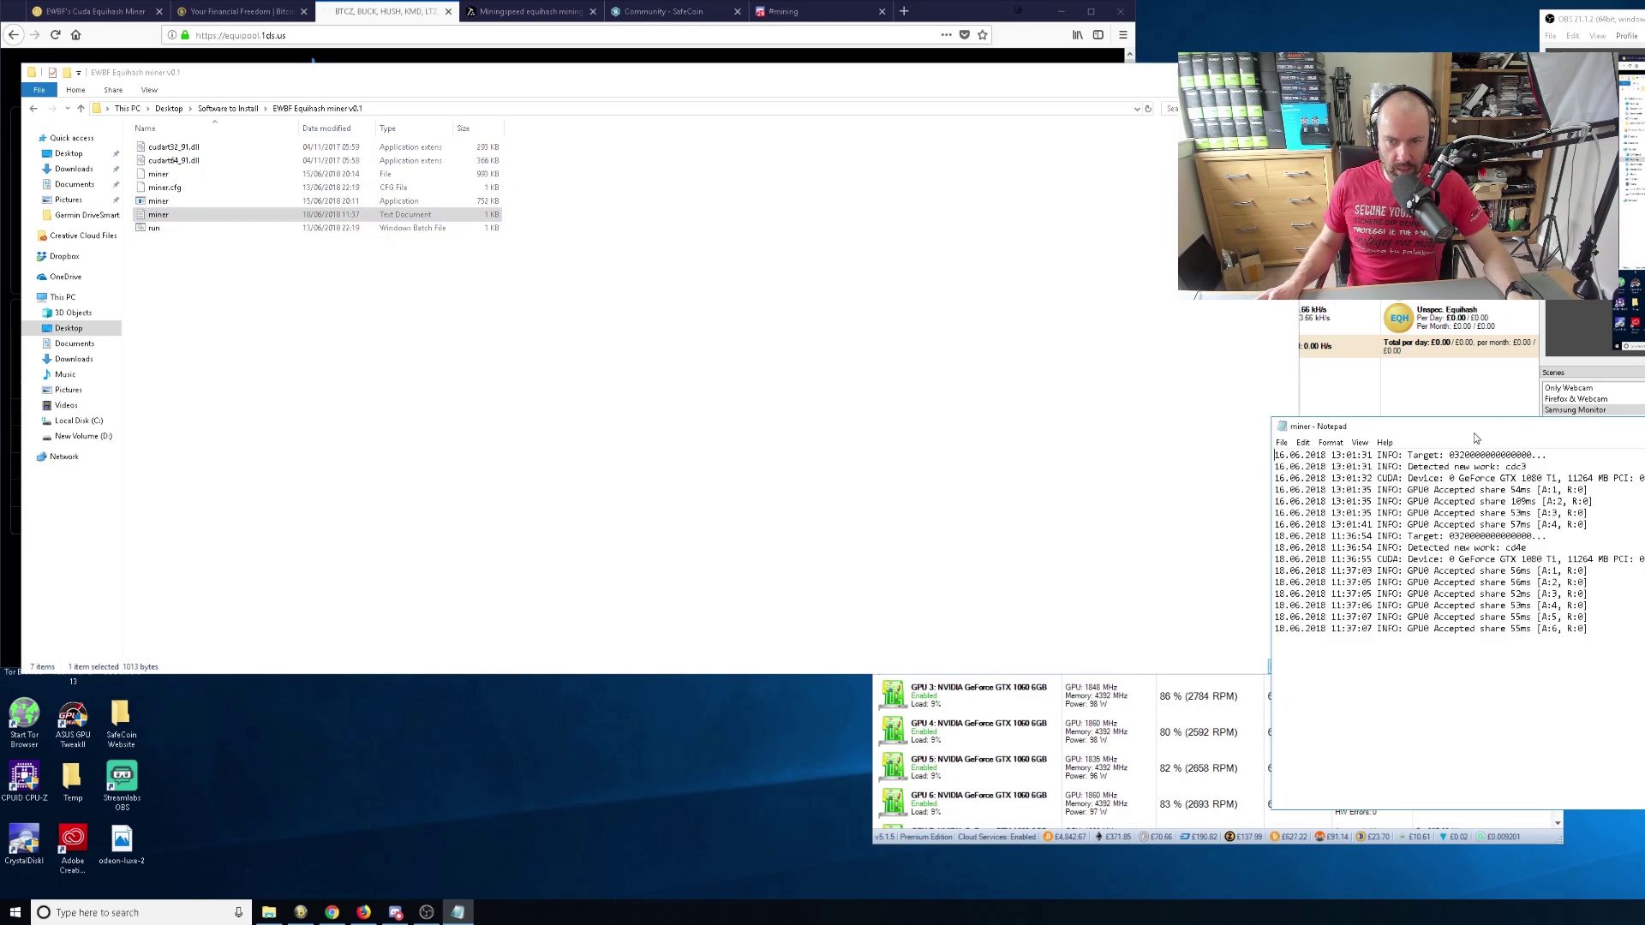
{"action": "left_click_drag", "start_coordinate": [1474, 434], "coordinate": [642, 246]}
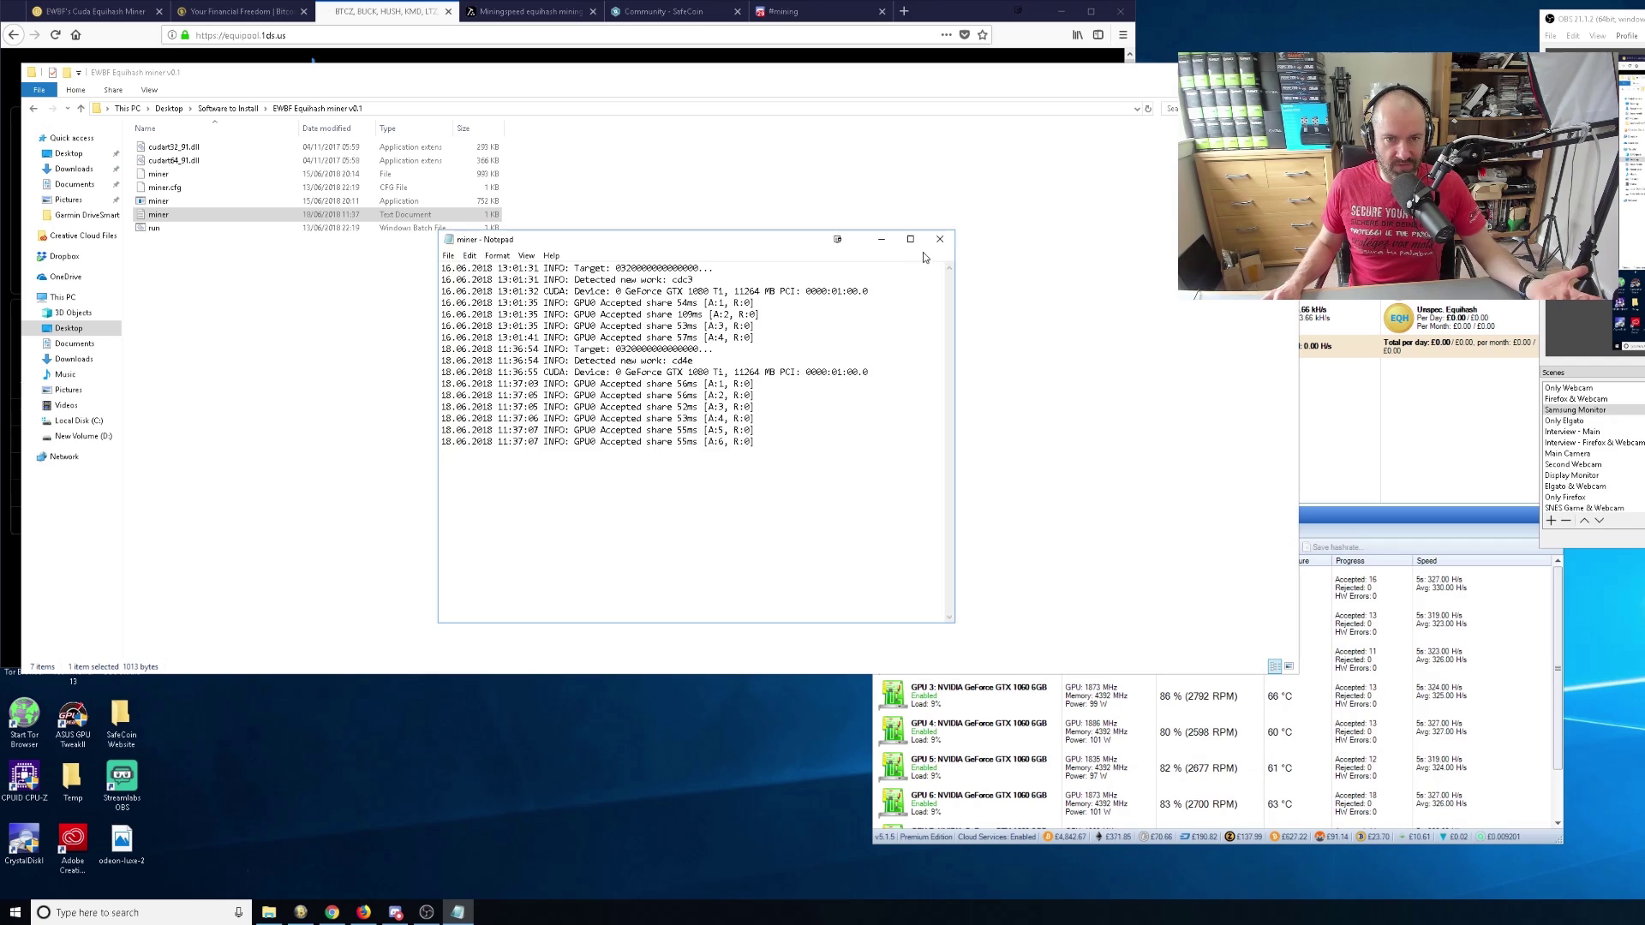
{"action": "left_click", "coordinate": [943, 239]}
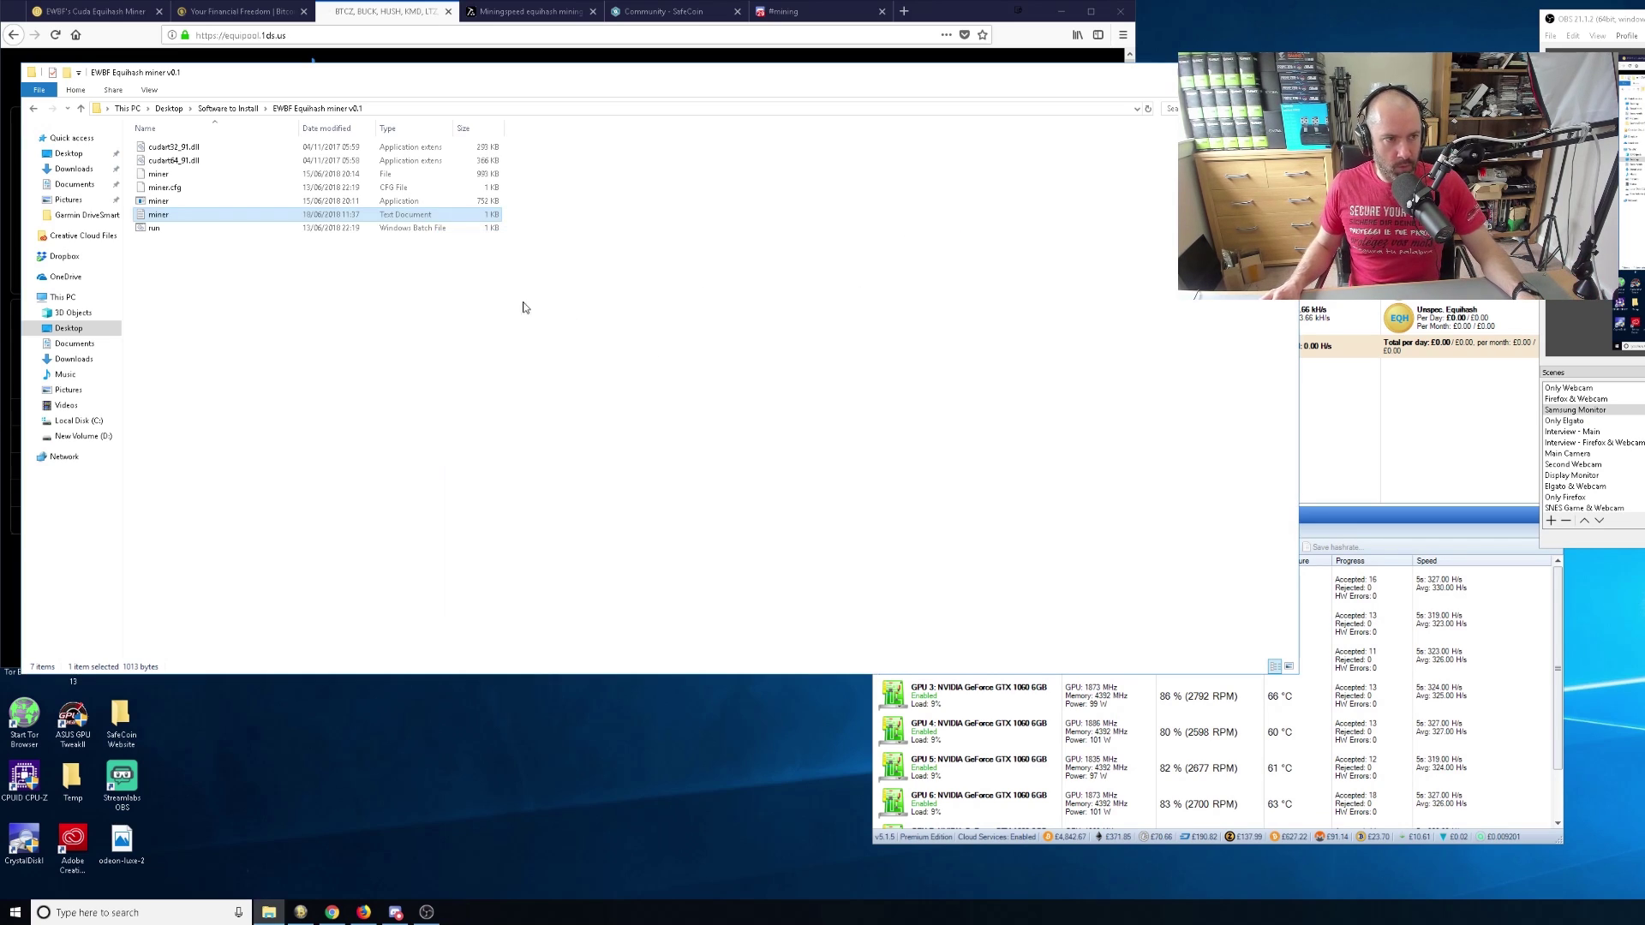
Open miner.cfg in TextPad from its right-click menu
{"action": "right_click", "coordinate": [160, 202]}
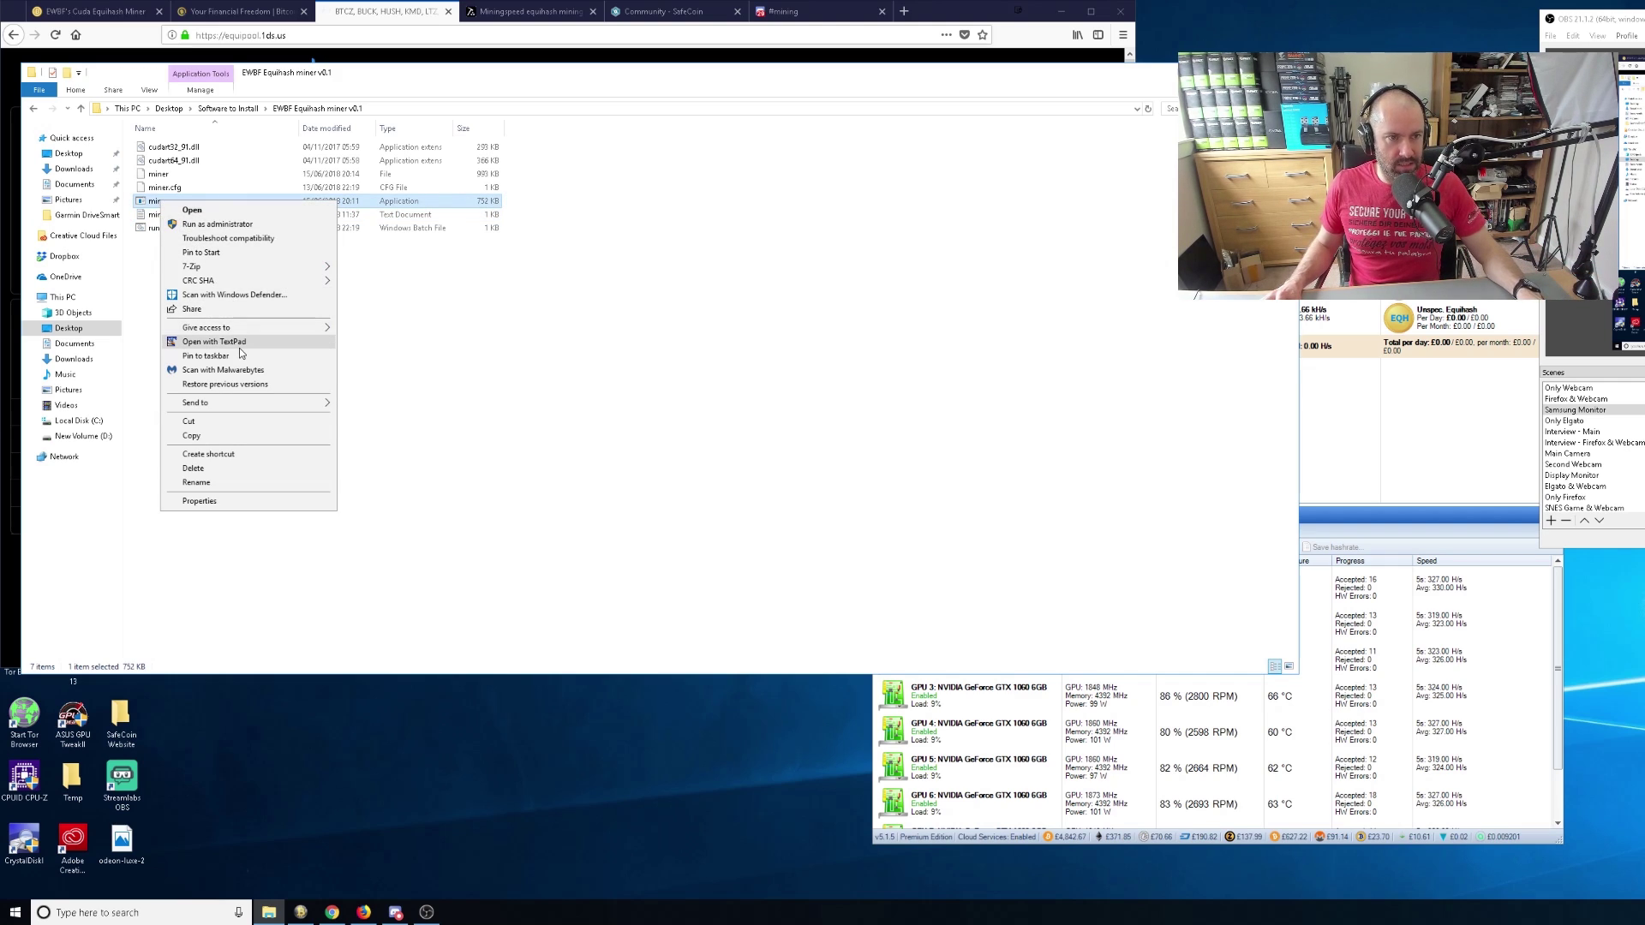
{"action": "left_click", "coordinate": [610, 399]}
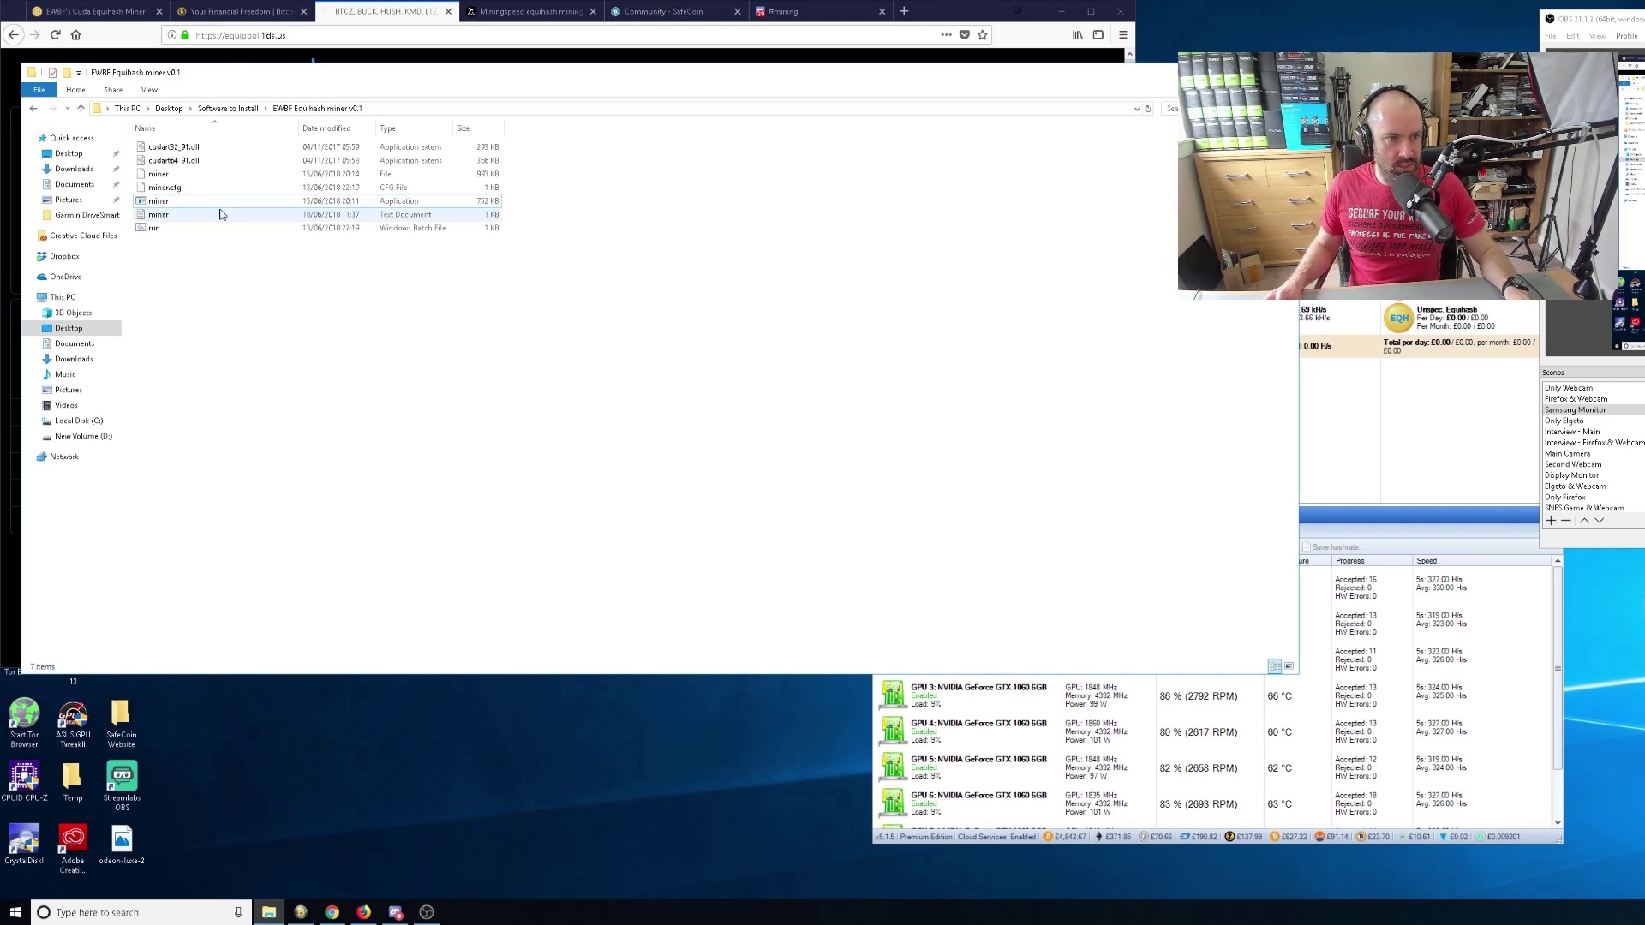
{"action": "right_click", "coordinate": [163, 202]}
{"action": "left_click", "coordinate": [600, 468]}
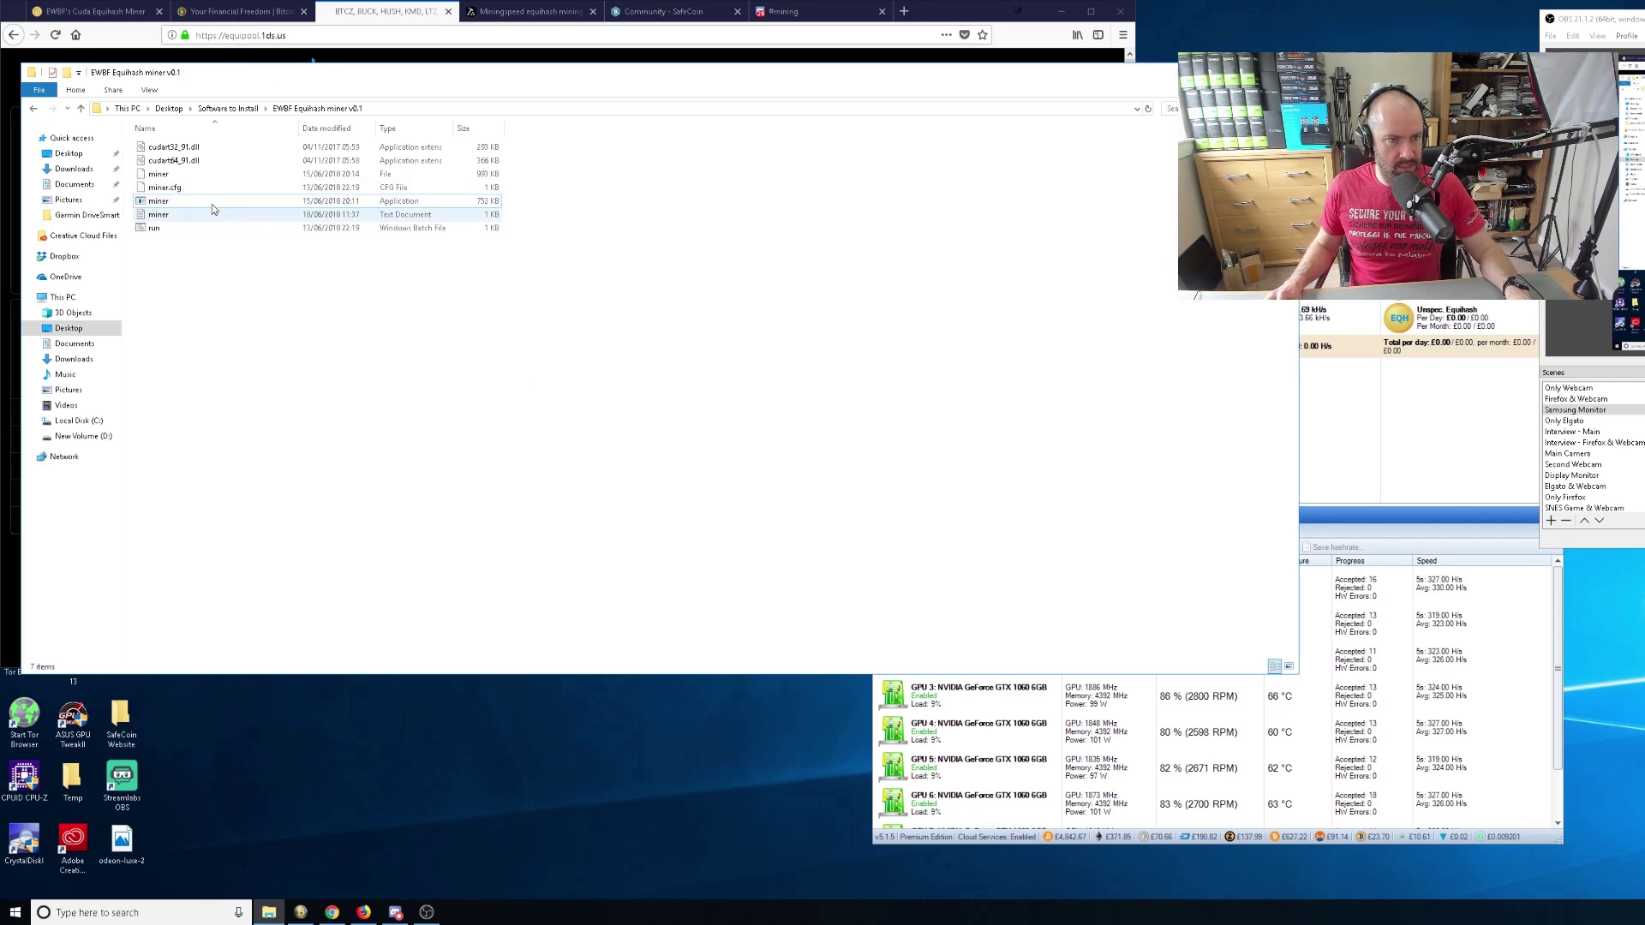
{"action": "right_click", "coordinate": [168, 190]}
{"action": "left_click", "coordinate": [225, 288]}
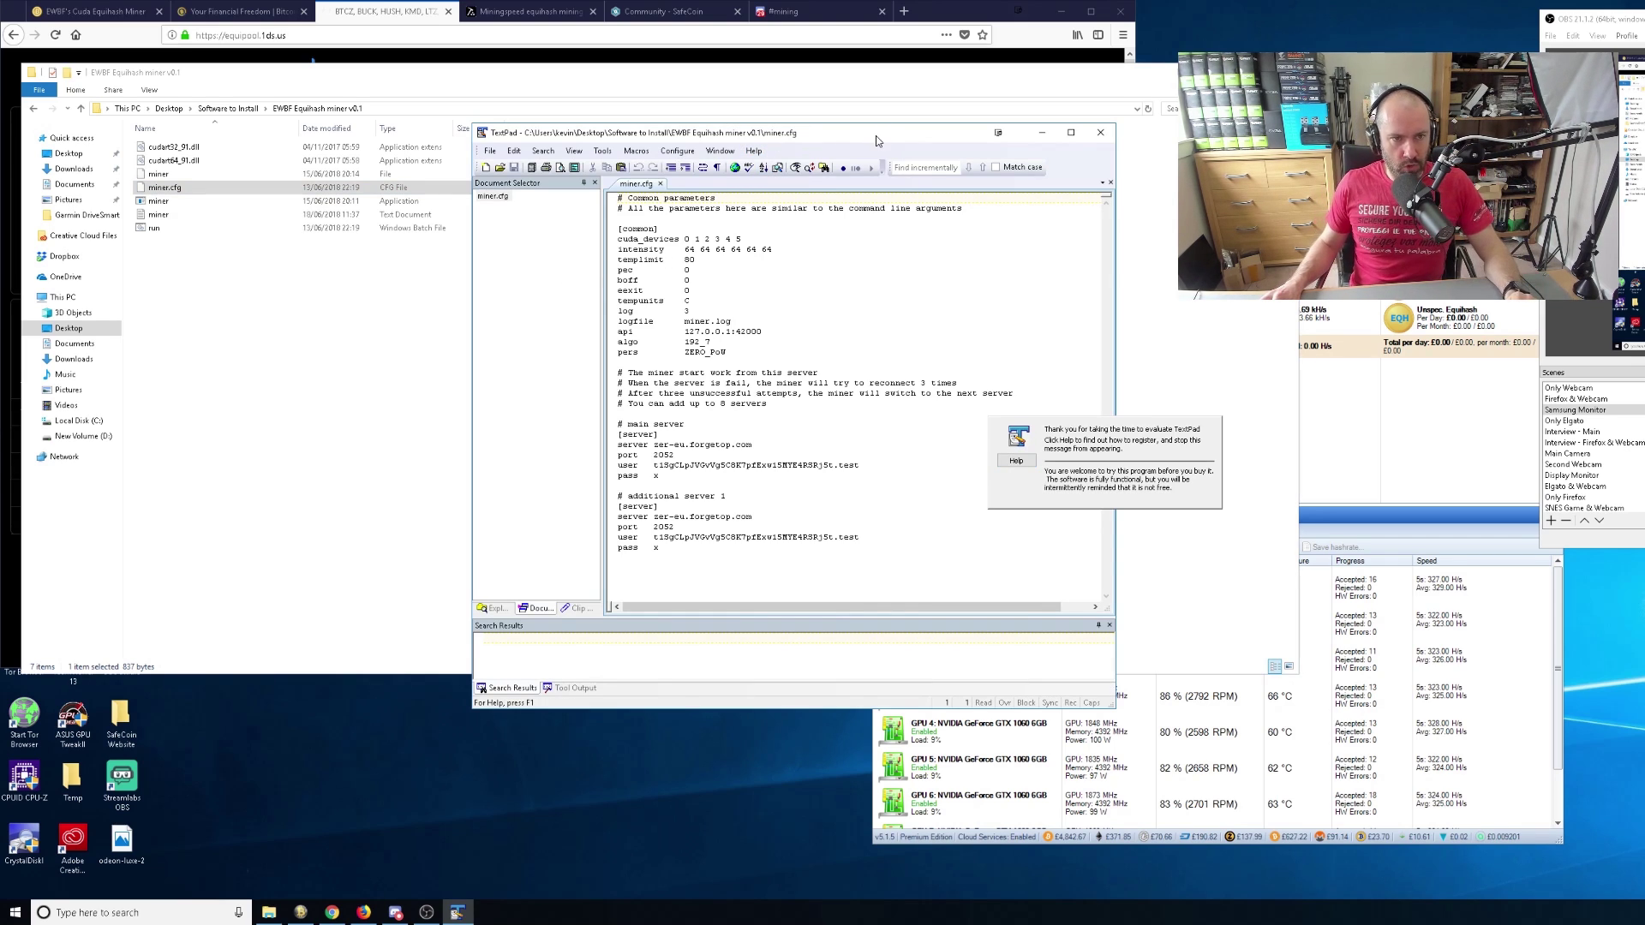
Replace the pers value ZERO_PoW with BitcoinZ copied from the Miningspeed notice
{"action": "left_click_drag", "start_coordinate": [623, 125], "coordinate": [685, 101]}
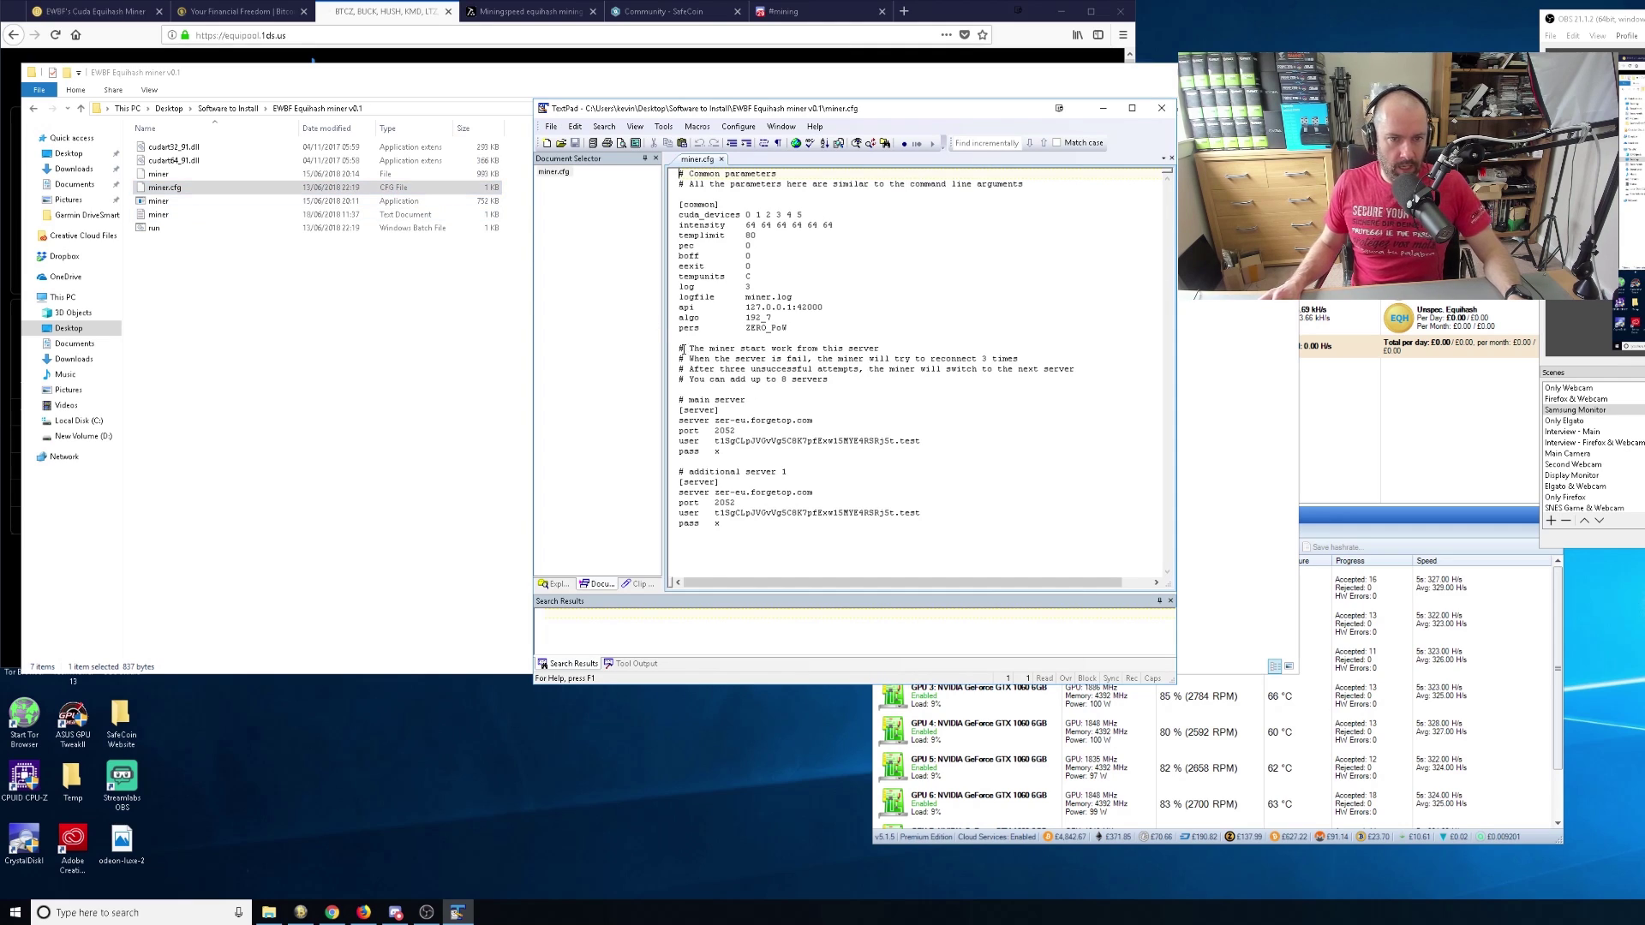
{"action": "left_click_drag", "start_coordinate": [790, 331], "coordinate": [746, 331]}
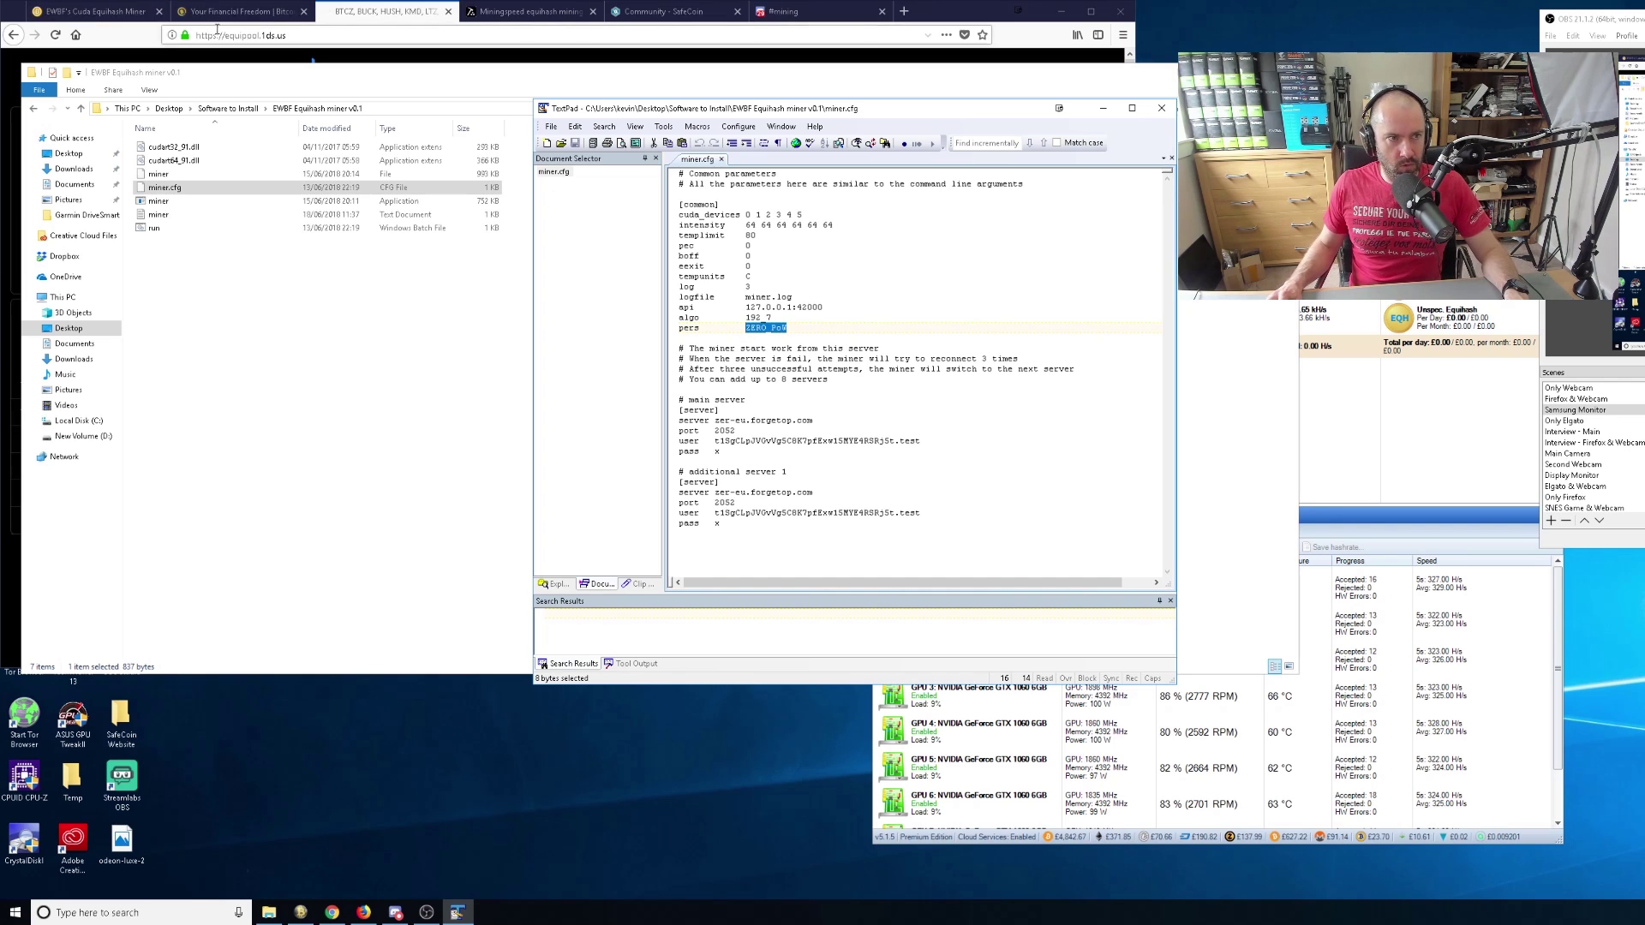
{"action": "left_click", "coordinate": [361, 20]}
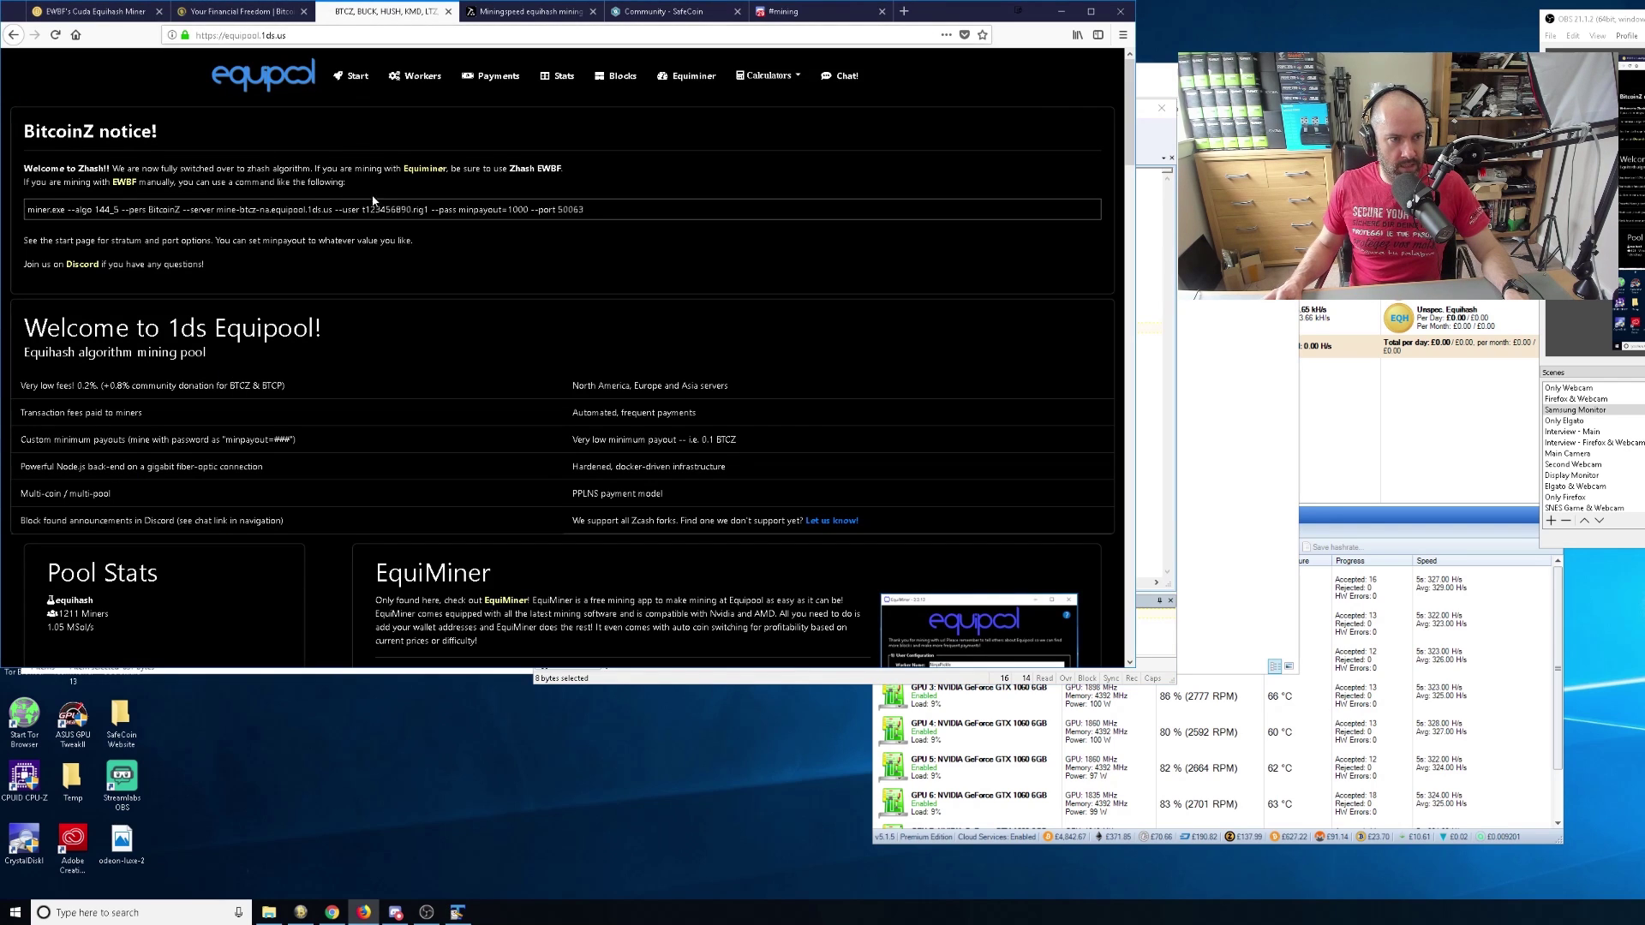
{"action": "left_click", "coordinate": [518, 14]}
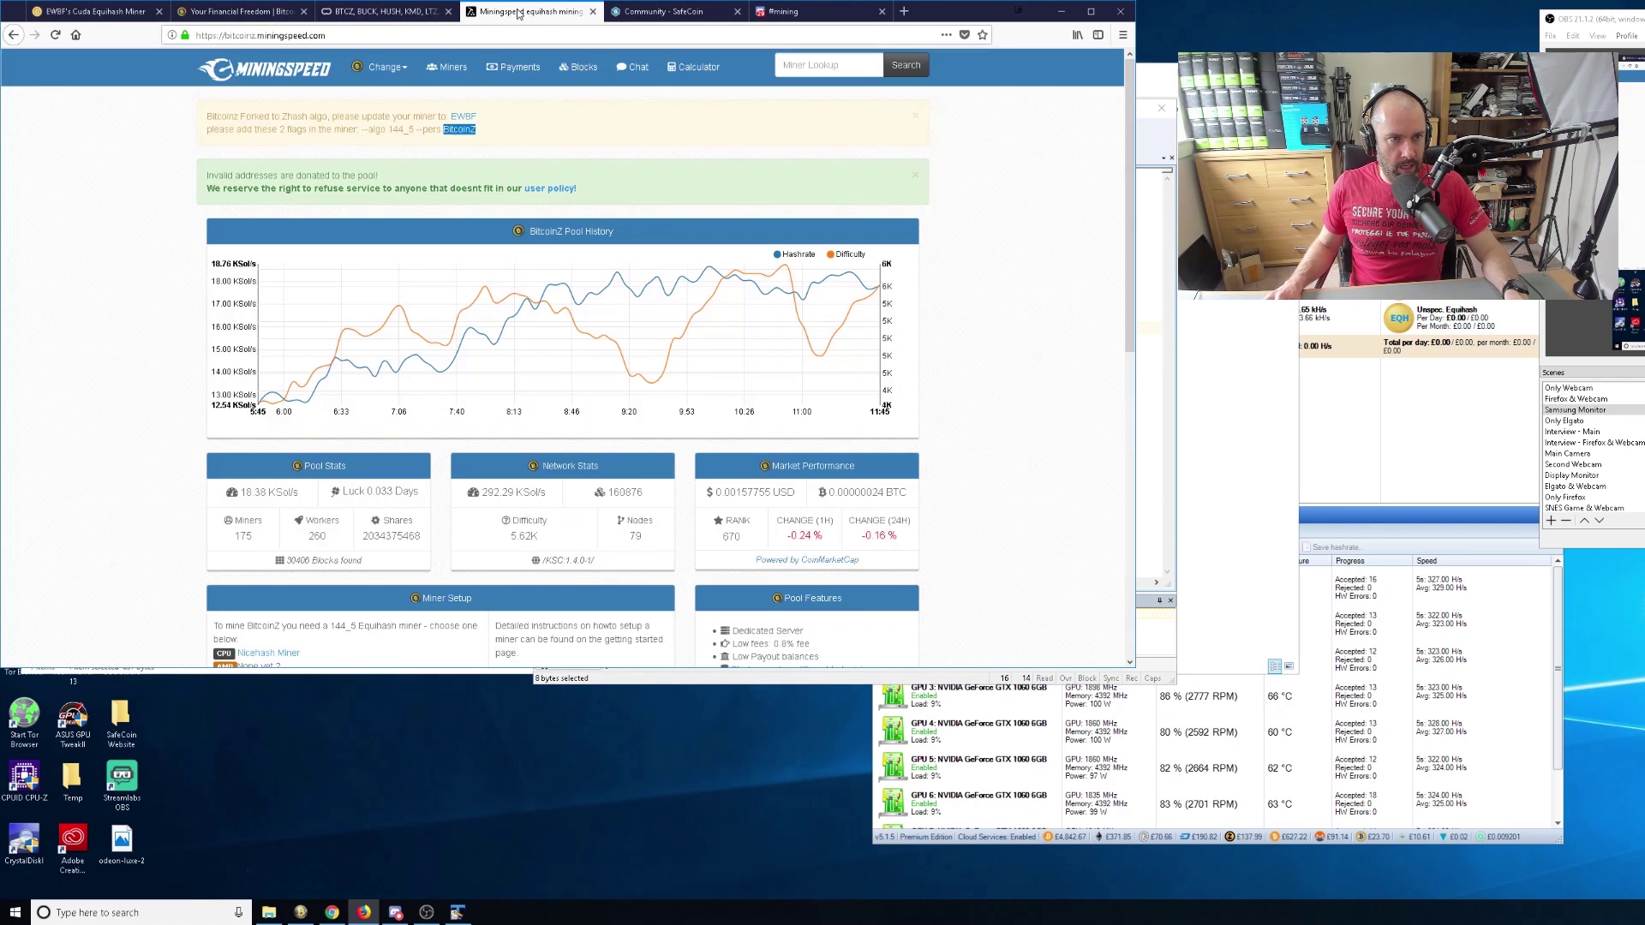
{"action": "left_click", "coordinate": [453, 131]}
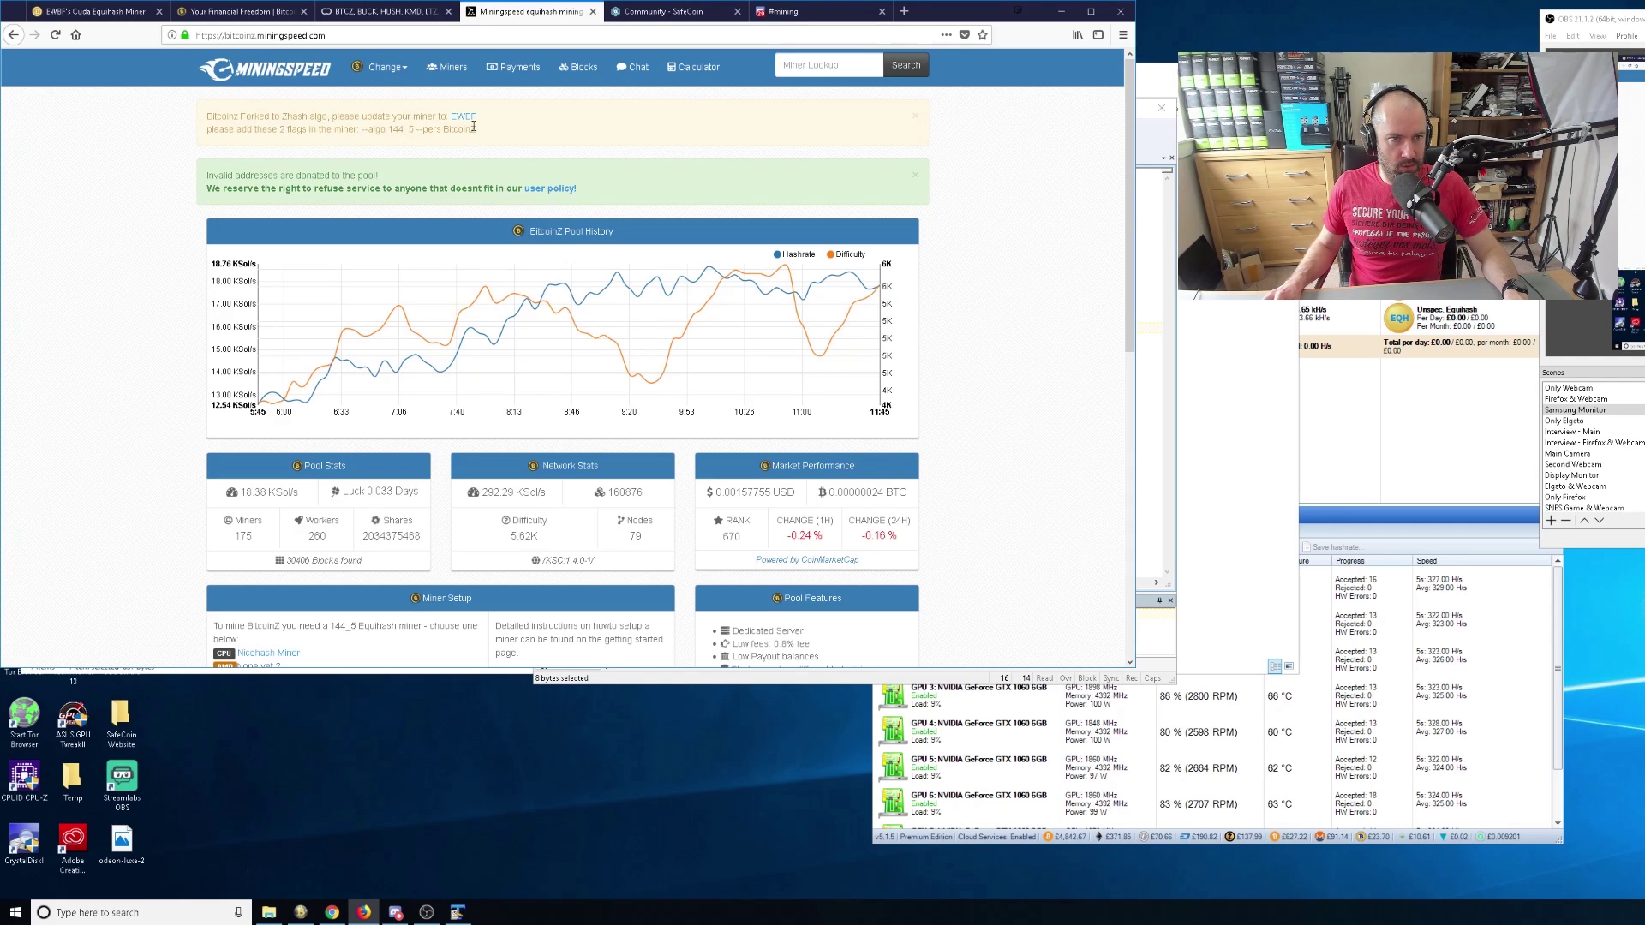
{"action": "left_click_drag", "start_coordinate": [474, 130], "coordinate": [443, 133]}
{"action": "key", "text": "ctrl+c"}
{"action": "left_click", "coordinate": [1149, 390]}
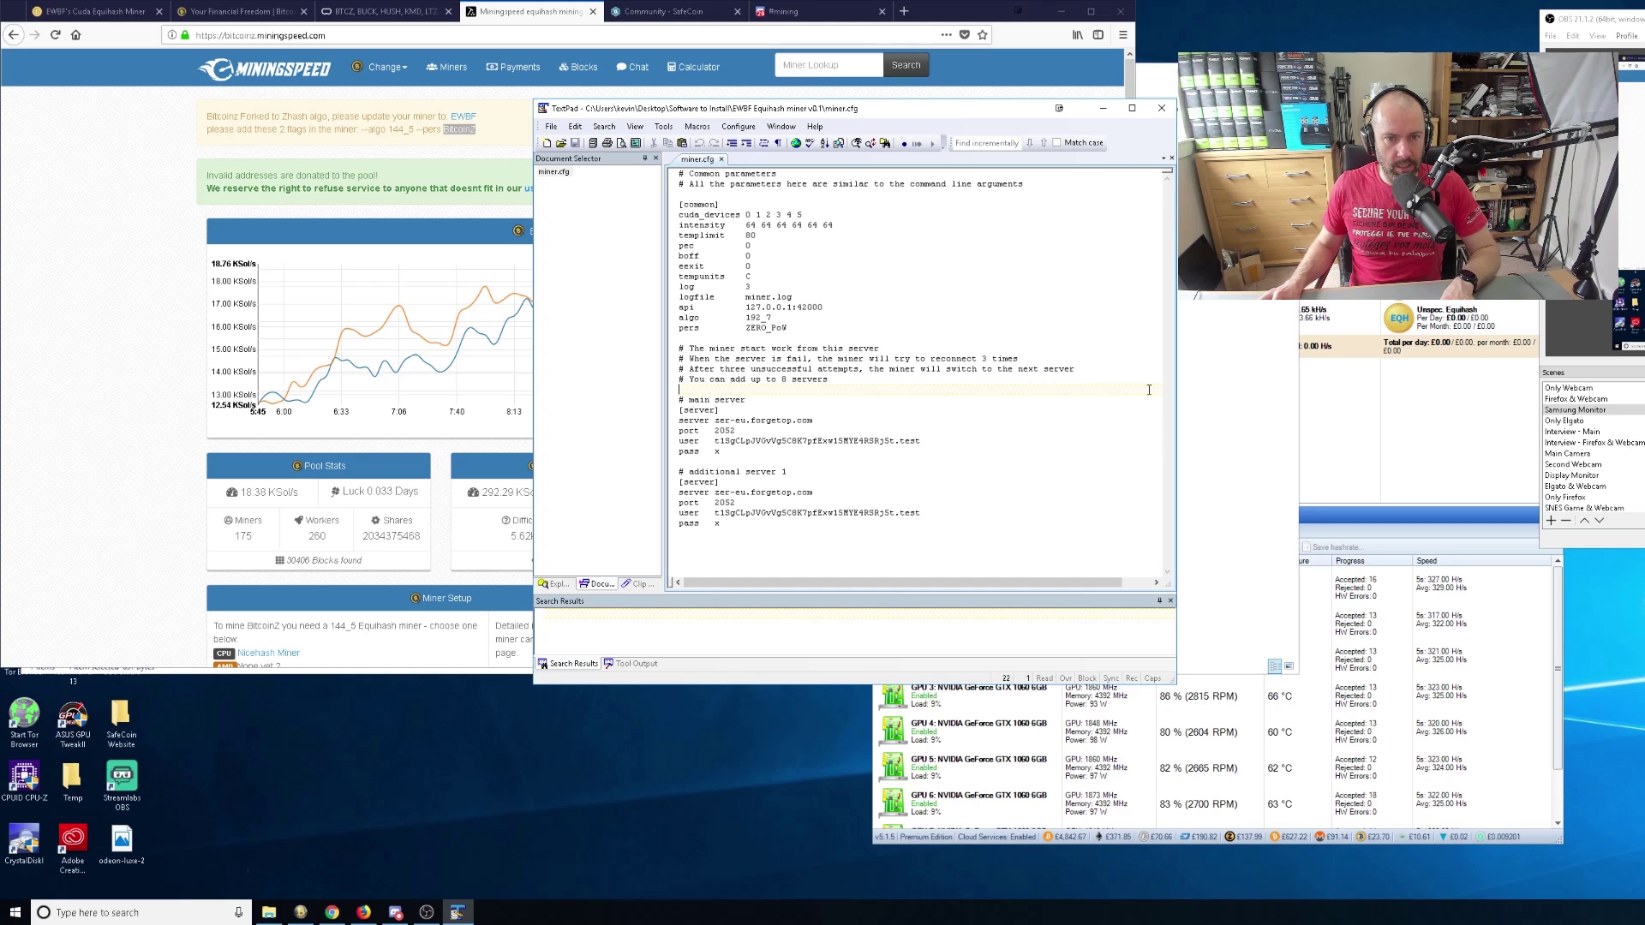
{"action": "left_click_drag", "start_coordinate": [793, 326], "coordinate": [761, 327]}
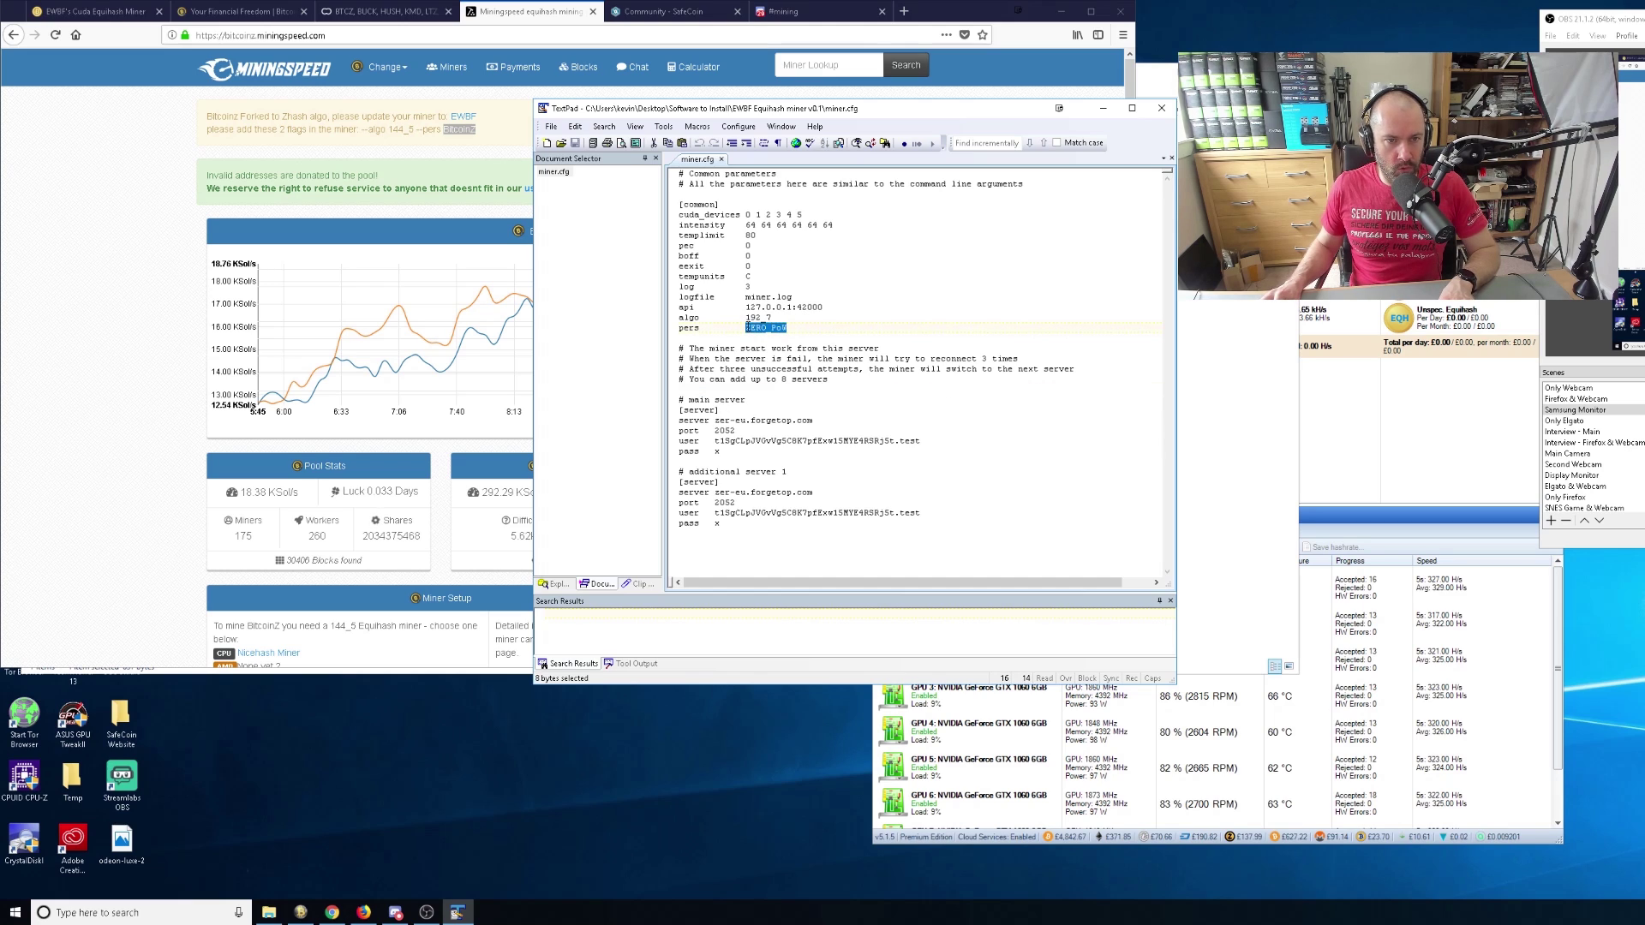
{"action": "key", "text": "ctrl+v"}
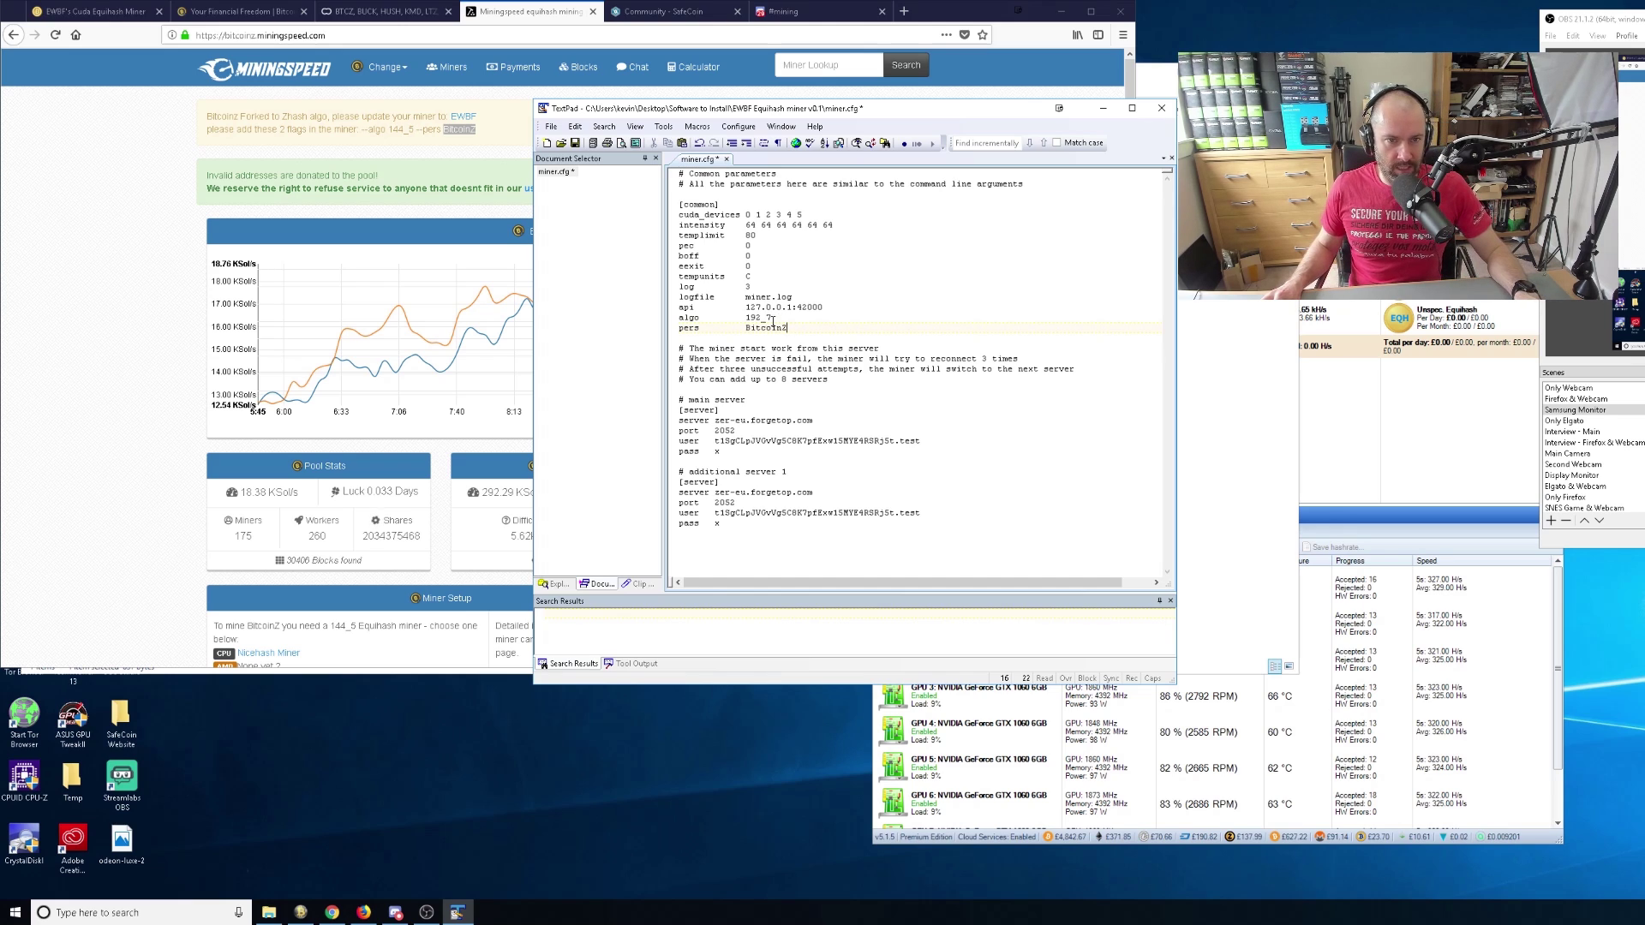
Replace the algo value 192_7 with 144_5 copied from the Miningspeed page
{"action": "left_click", "coordinate": [424, 141]}
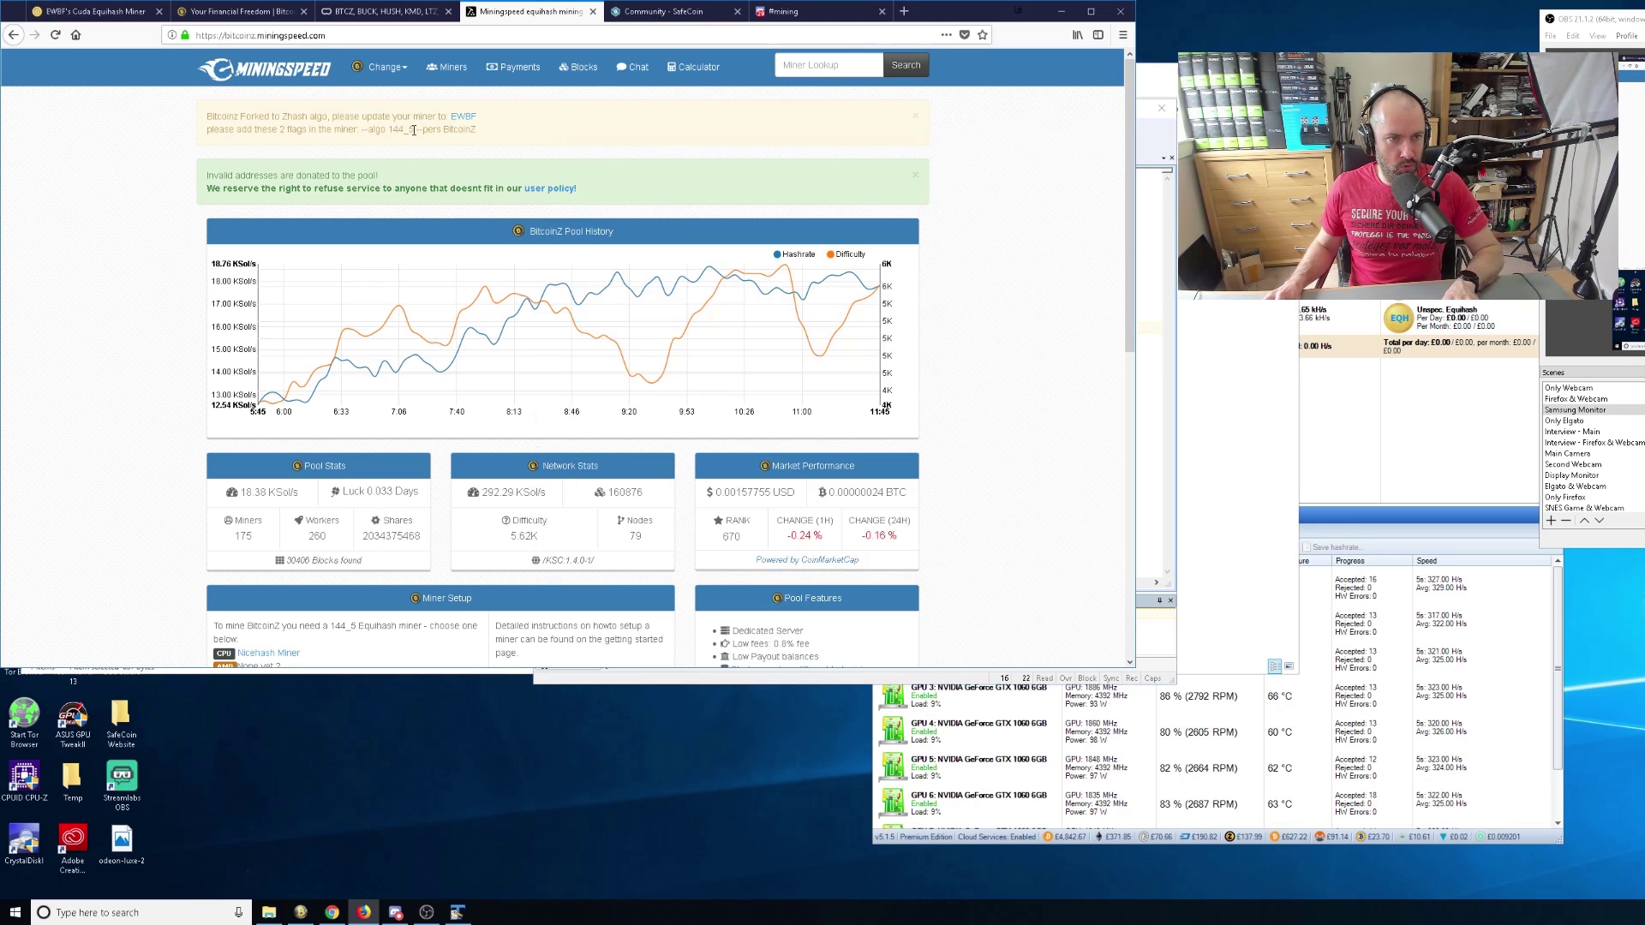
{"action": "left_click_drag", "start_coordinate": [414, 130], "coordinate": [393, 131]}
{"action": "key", "text": "ctrl+c"}
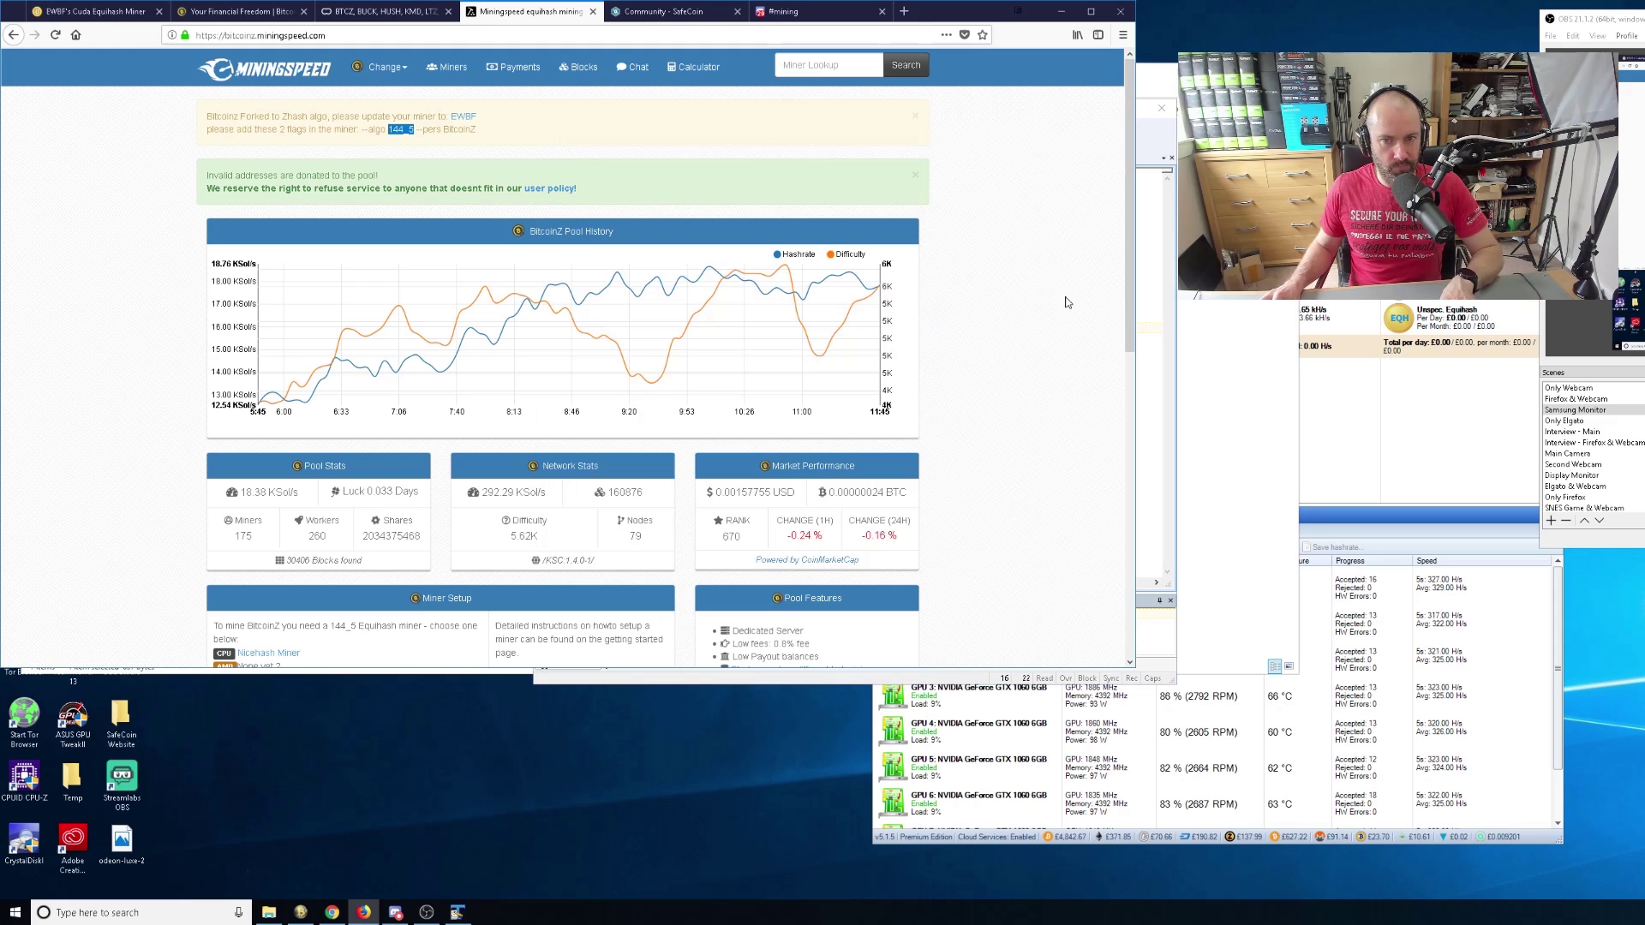
{"action": "left_click", "coordinate": [1145, 322]}
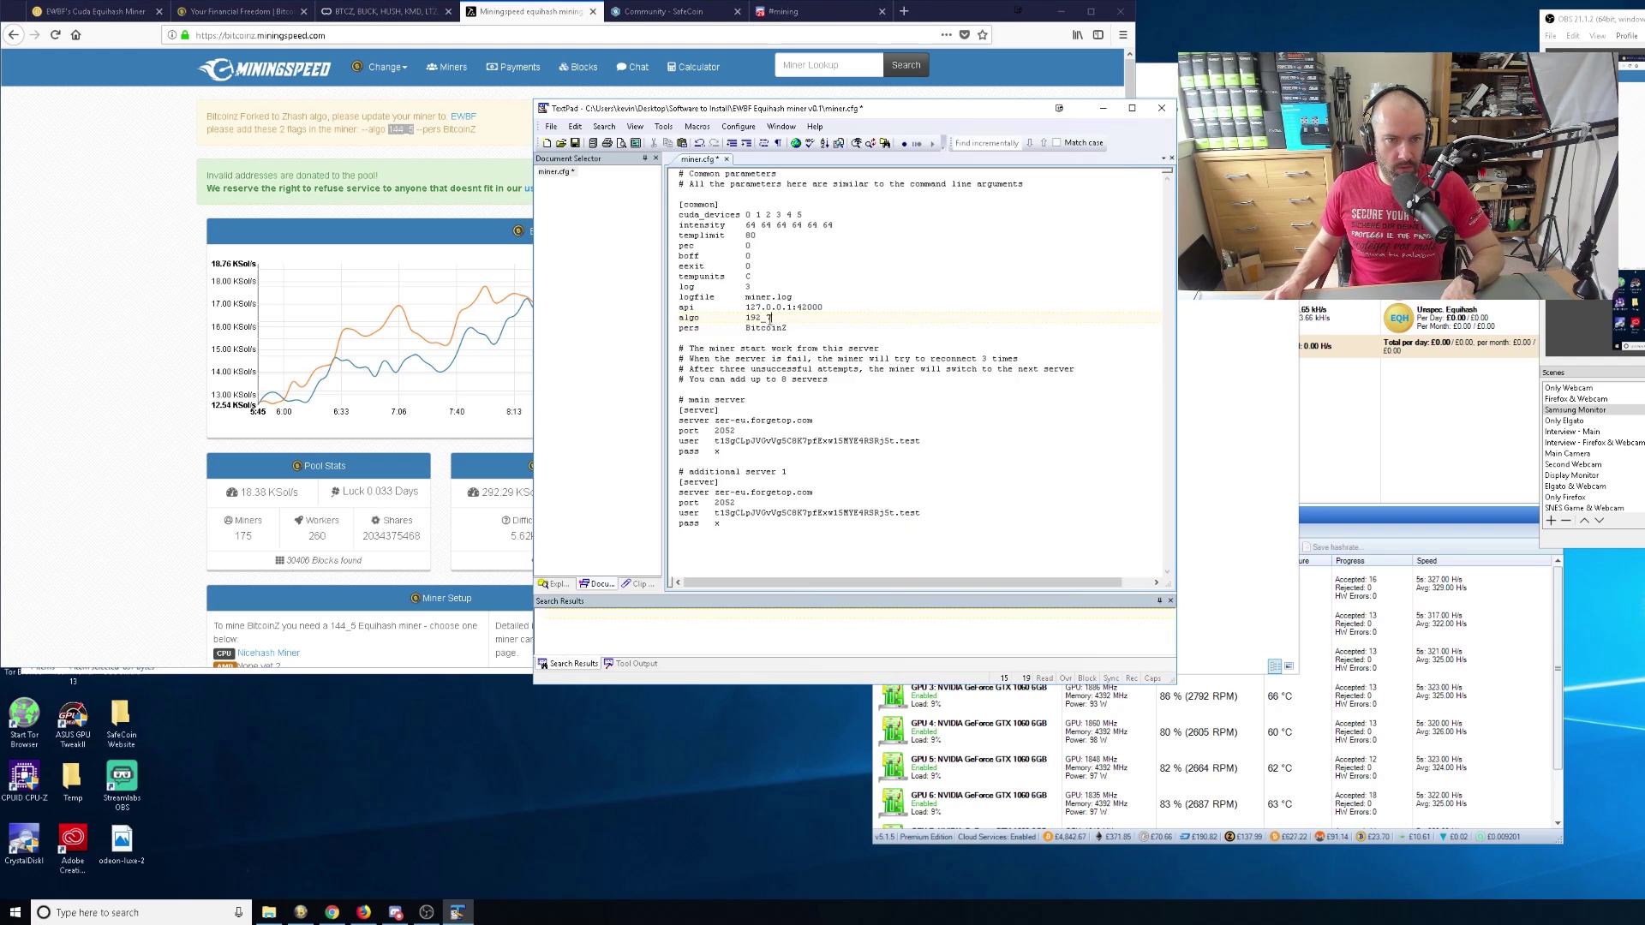
{"action": "left_click_drag", "start_coordinate": [770, 318], "coordinate": [751, 318]}
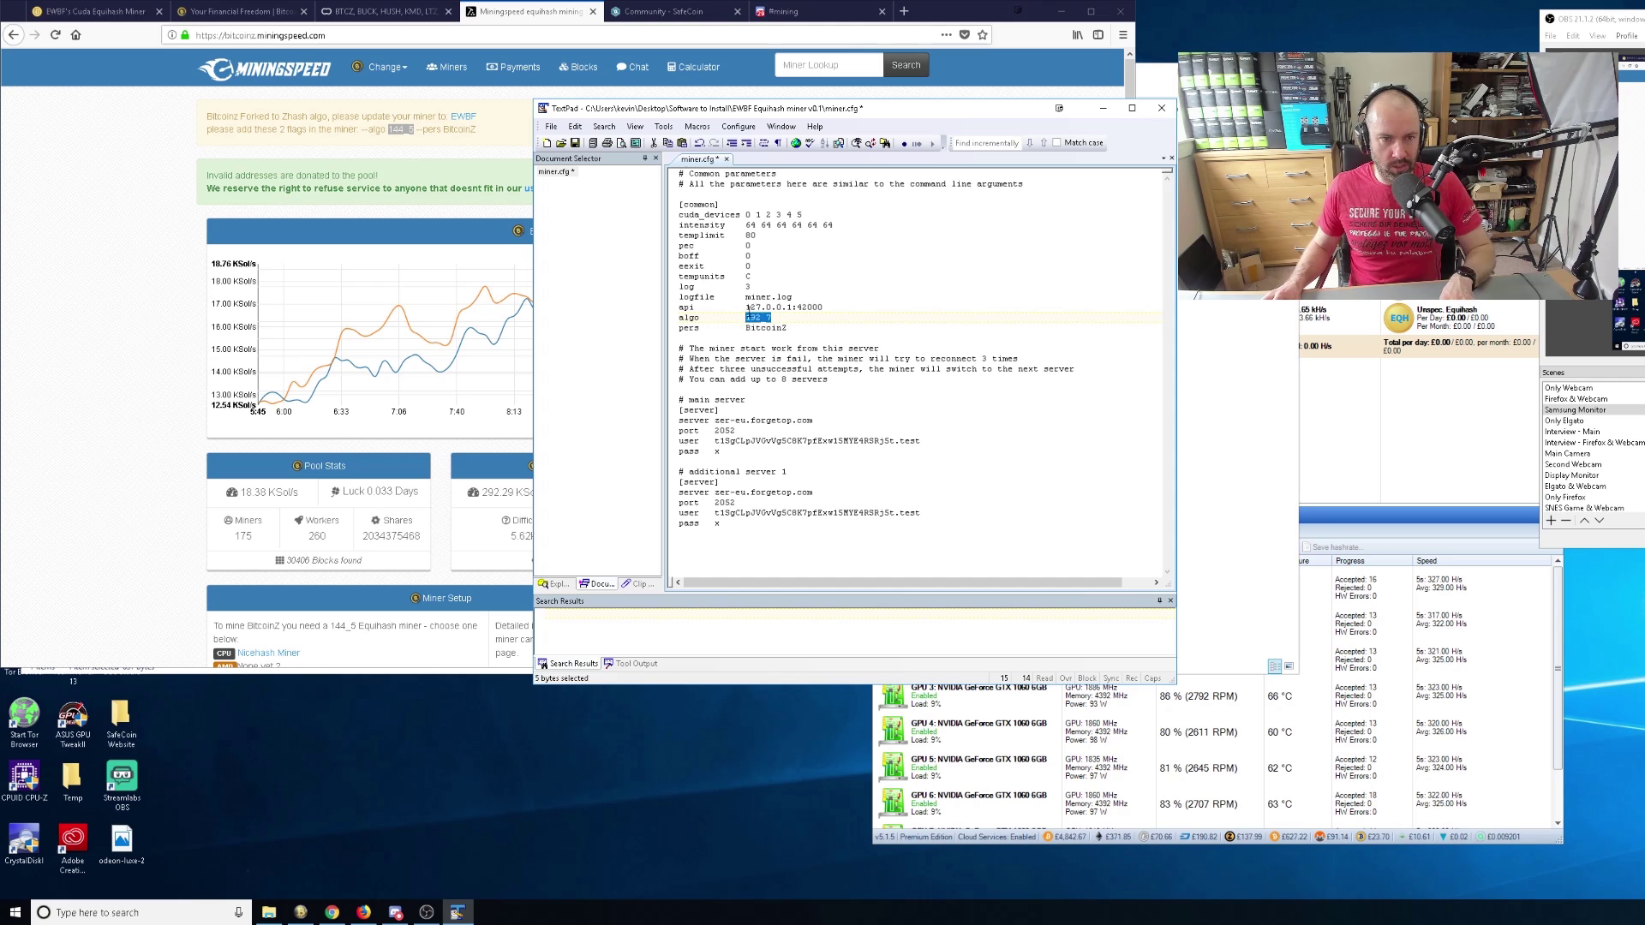
{"action": "key", "text": "ctrl+v"}
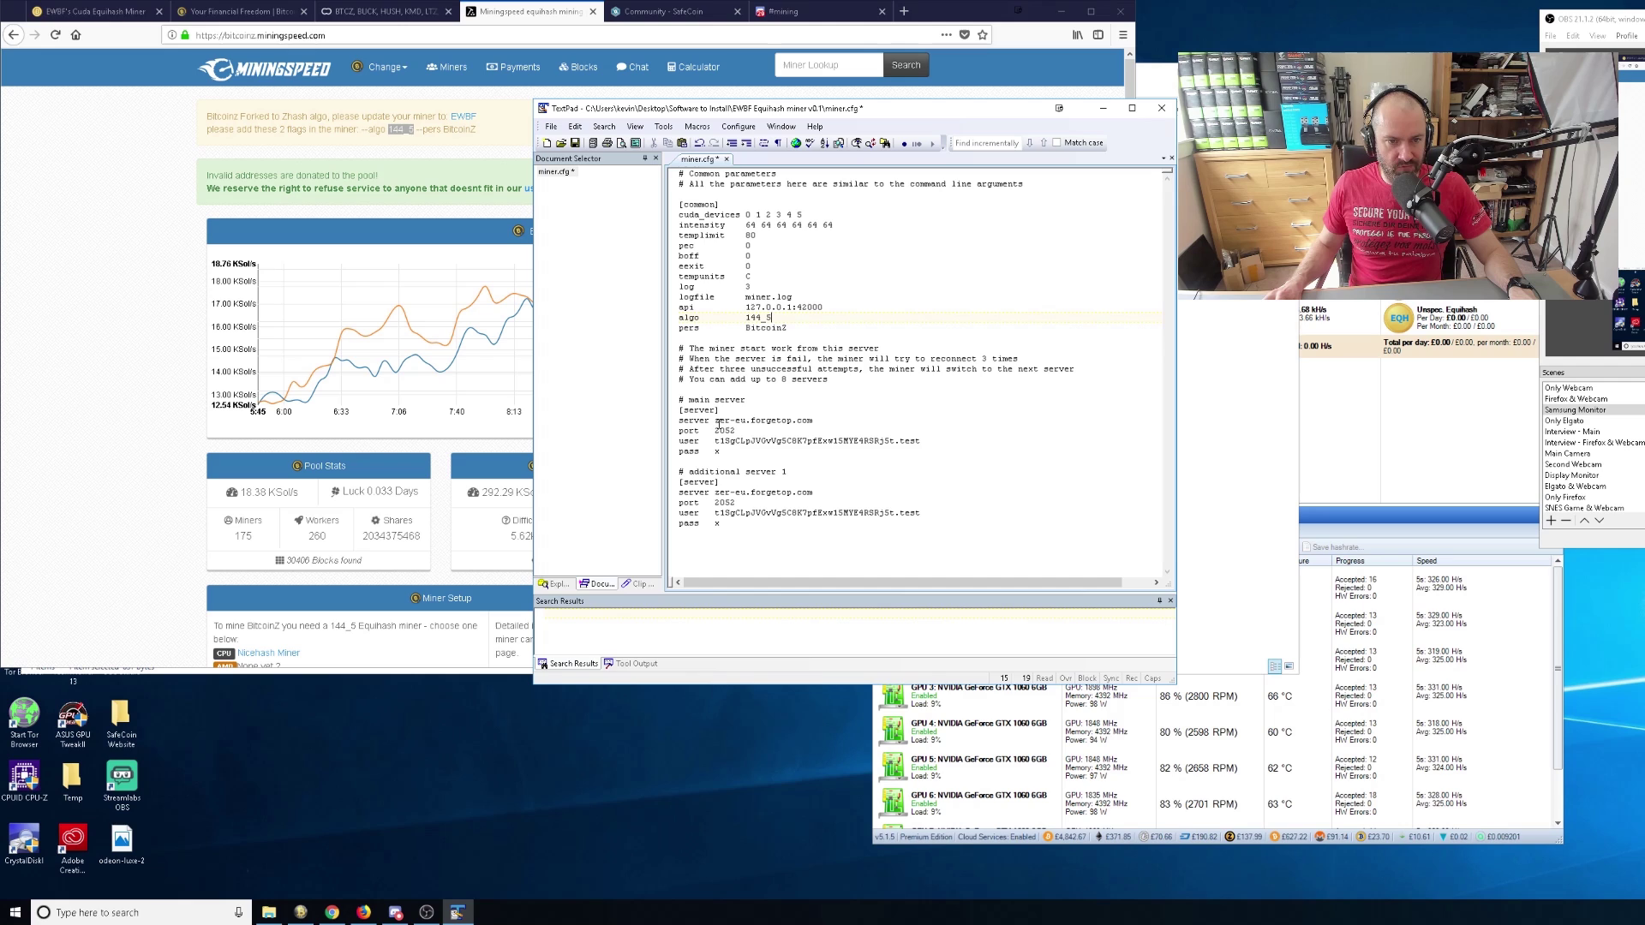
{"action": "left_click_drag", "start_coordinate": [716, 421], "coordinate": [812, 422]}
Paste Equipool's mine-btcz-na.equipool.1ds.us address into miner.cfg's main server line
{"action": "key", "text": "alt+Tab"}
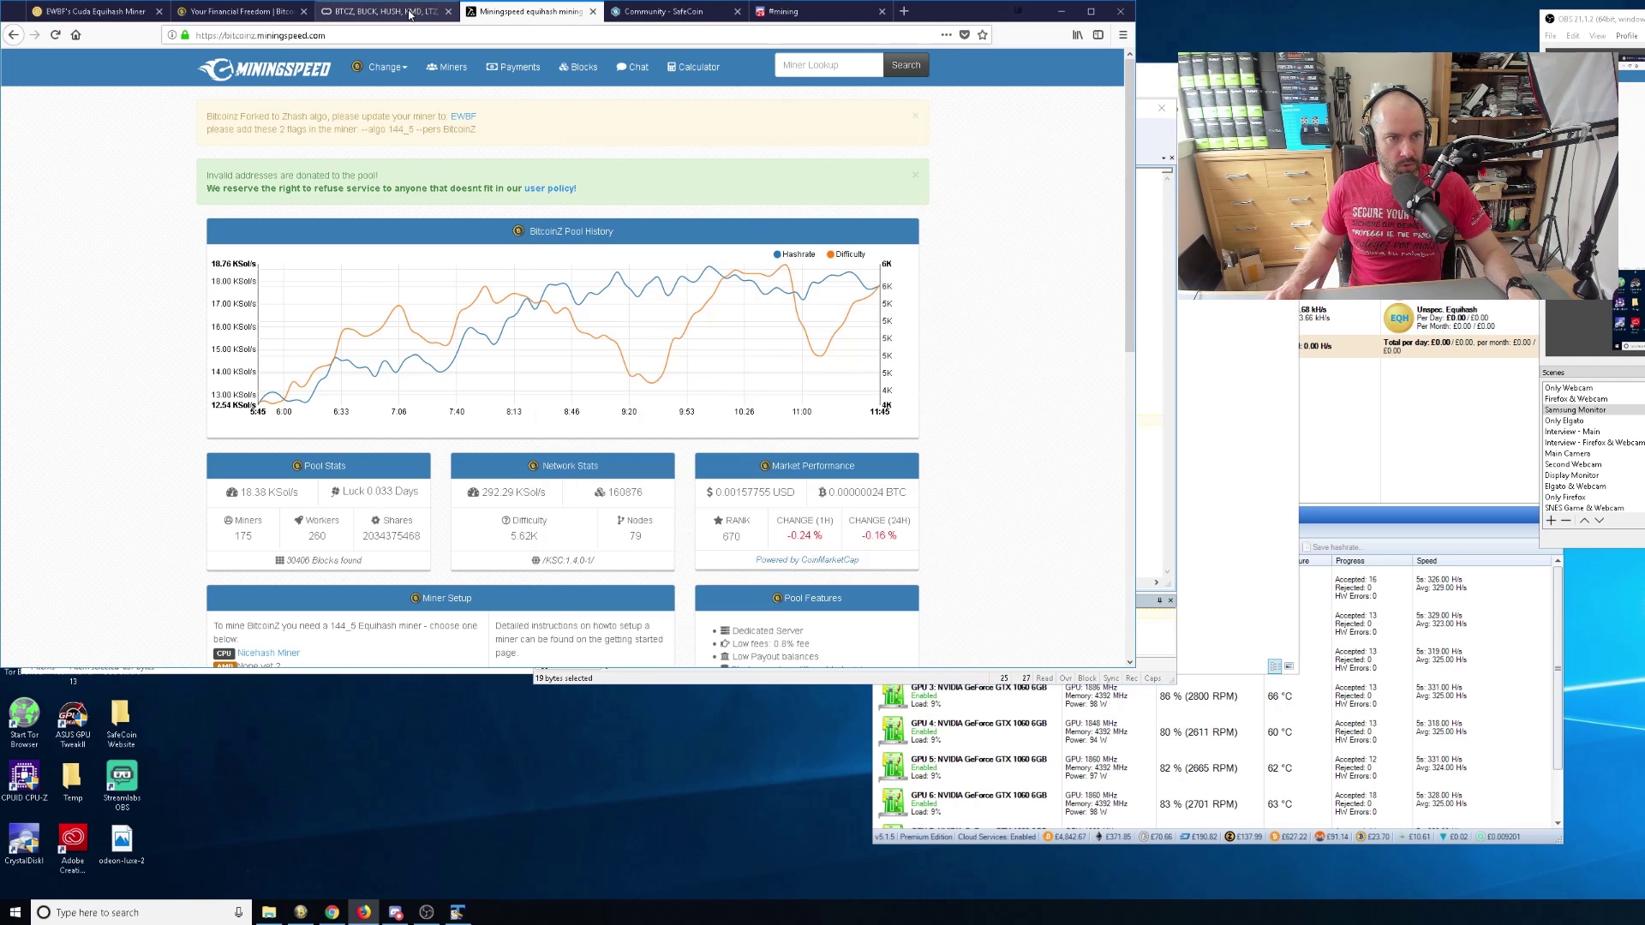
{"action": "left_click", "coordinate": [410, 14]}
{"action": "left_click_drag", "start_coordinate": [586, 209], "coordinate": [224, 211]}
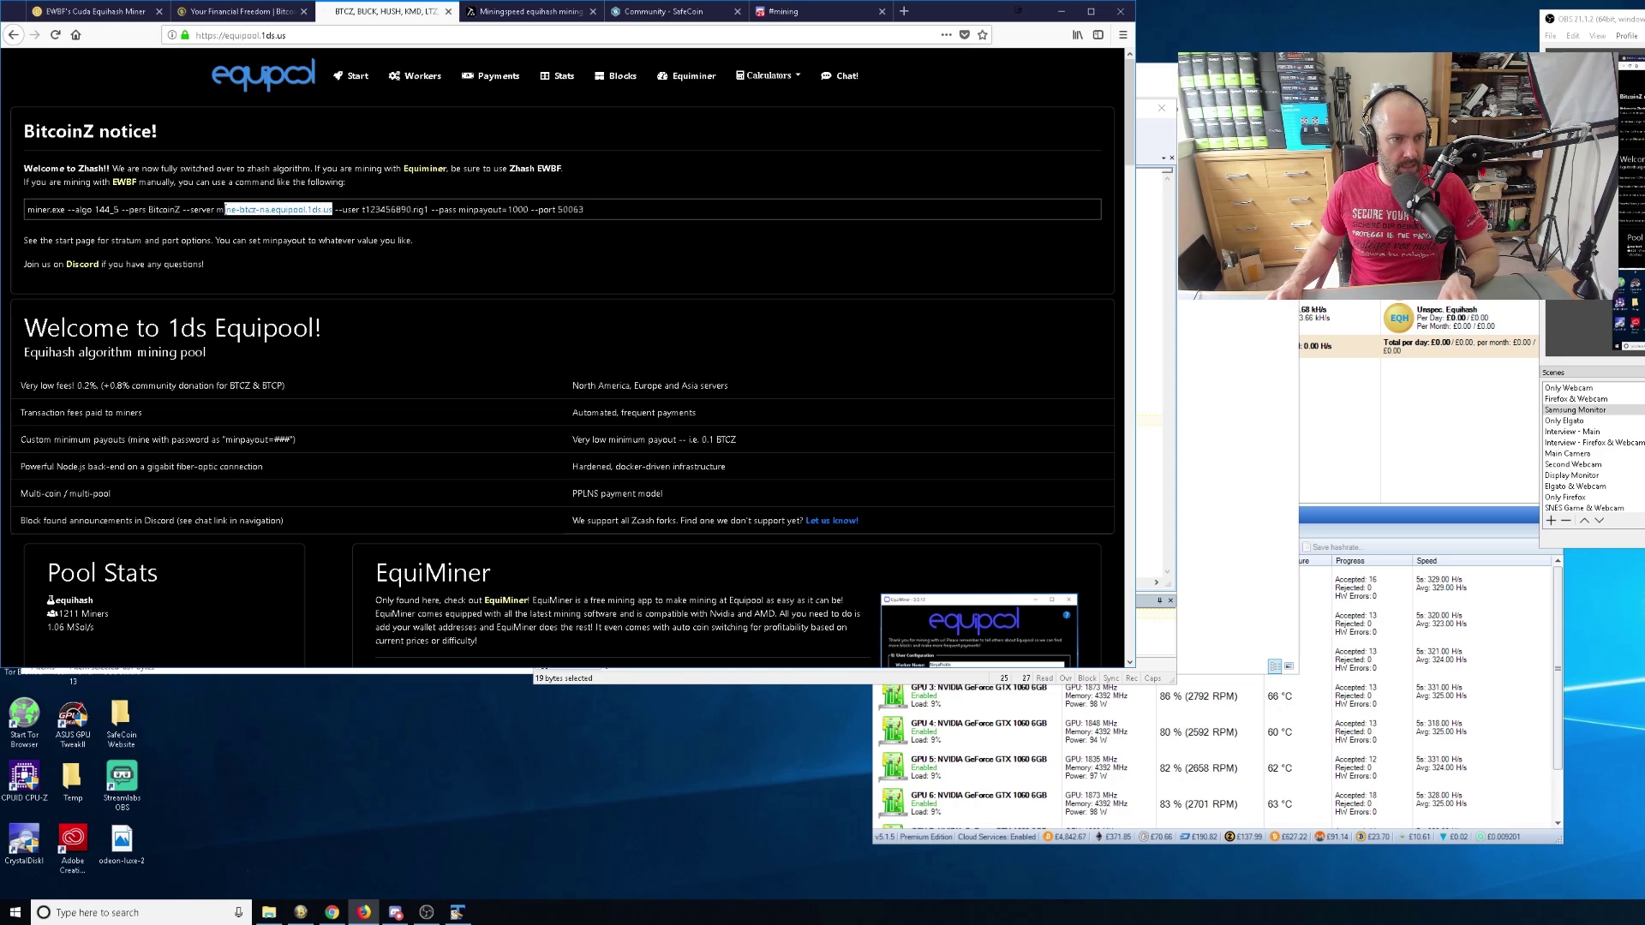
{"action": "left_click", "coordinate": [1143, 326]}
{"action": "left_click_drag", "start_coordinate": [822, 495], "coordinate": [717, 489]}
{"action": "left_click_drag", "start_coordinate": [813, 421], "coordinate": [715, 421]}
{"action": "type", "text": "mine-btcz-na.equipool.1ds.us"}
Change the main server port from 2052 to 50063 and save miner.cfg on closing TextPad
{"action": "left_click", "coordinate": [524, 240]}
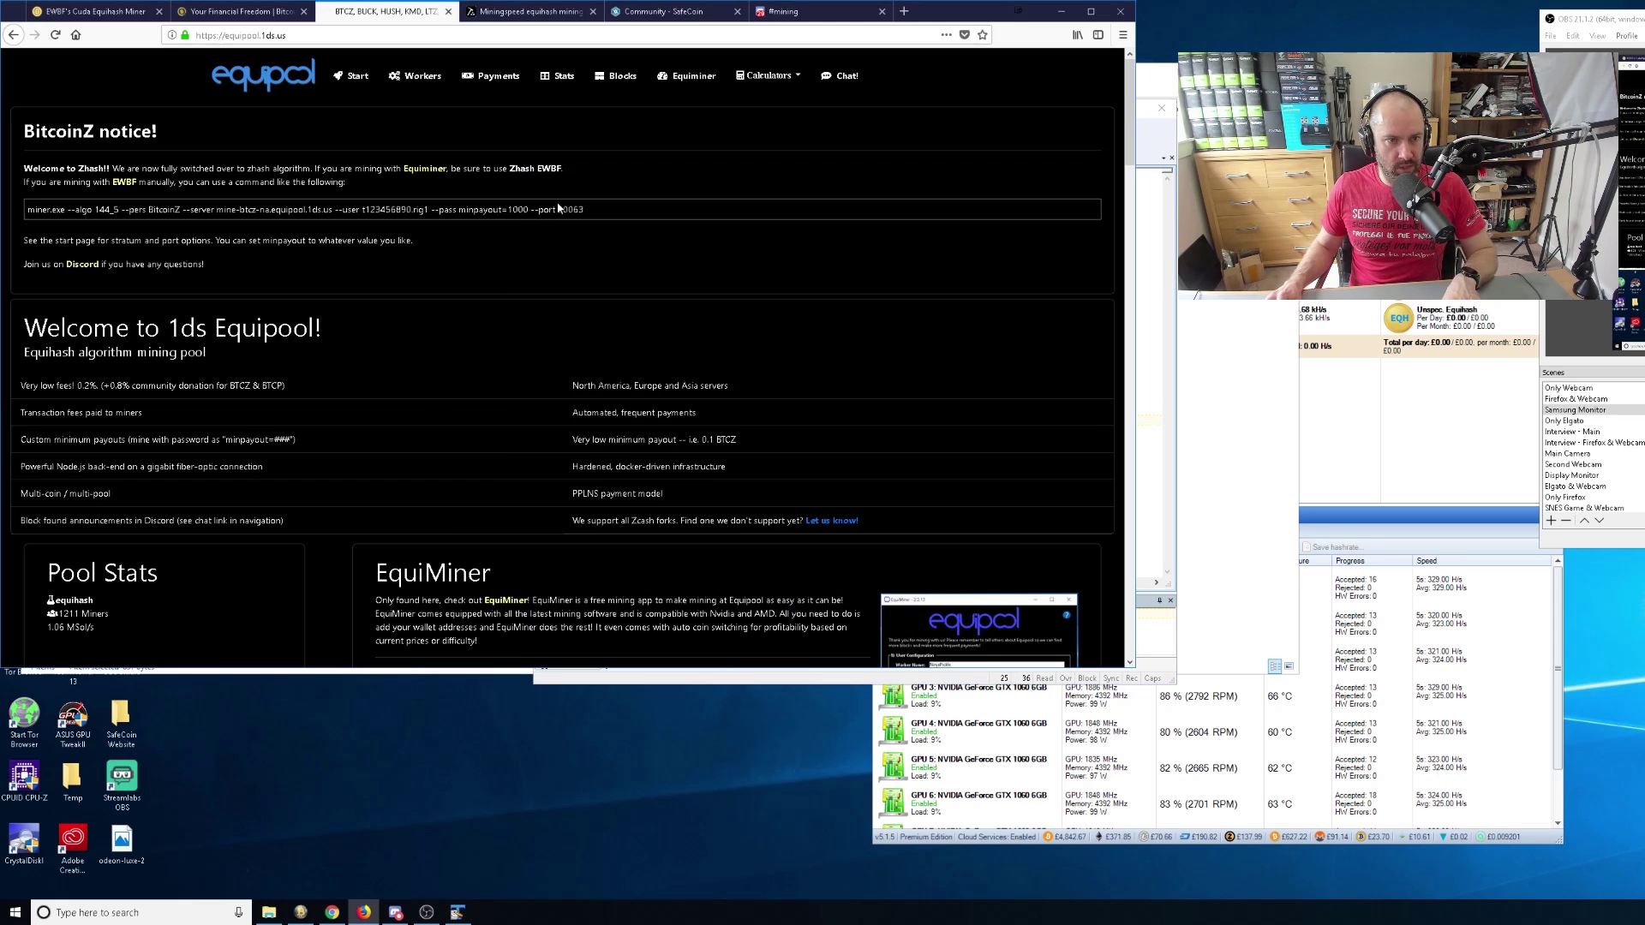
{"action": "double_click", "coordinate": [560, 209]}
{"action": "key", "text": "ctrl+c"}
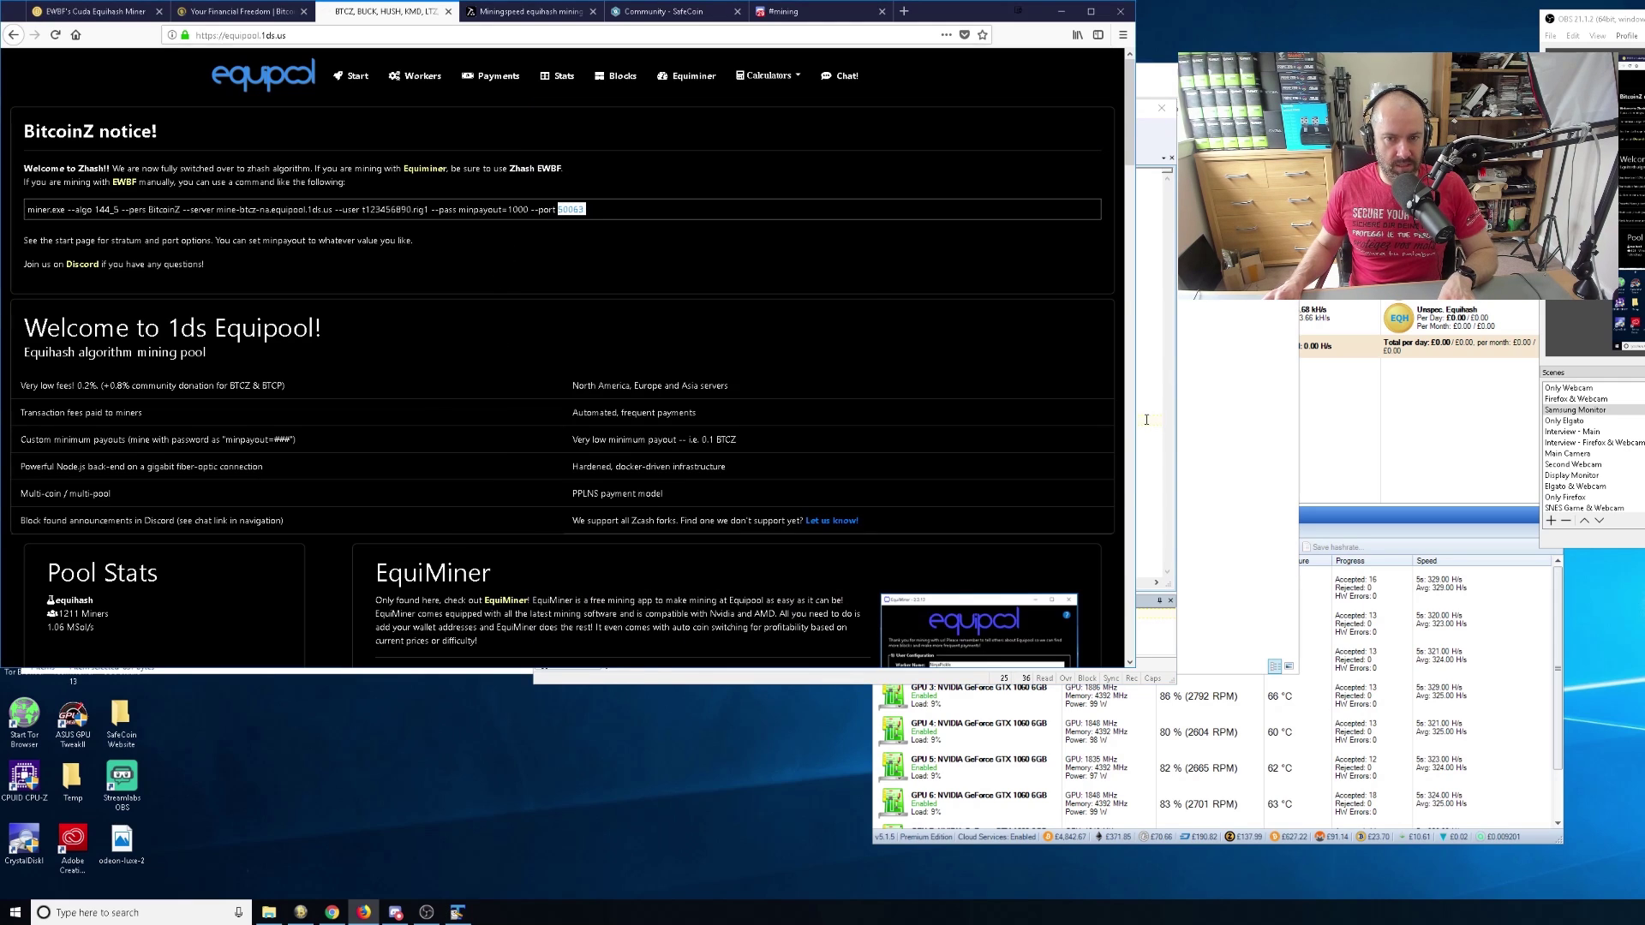
{"action": "left_click", "coordinate": [1146, 420]}
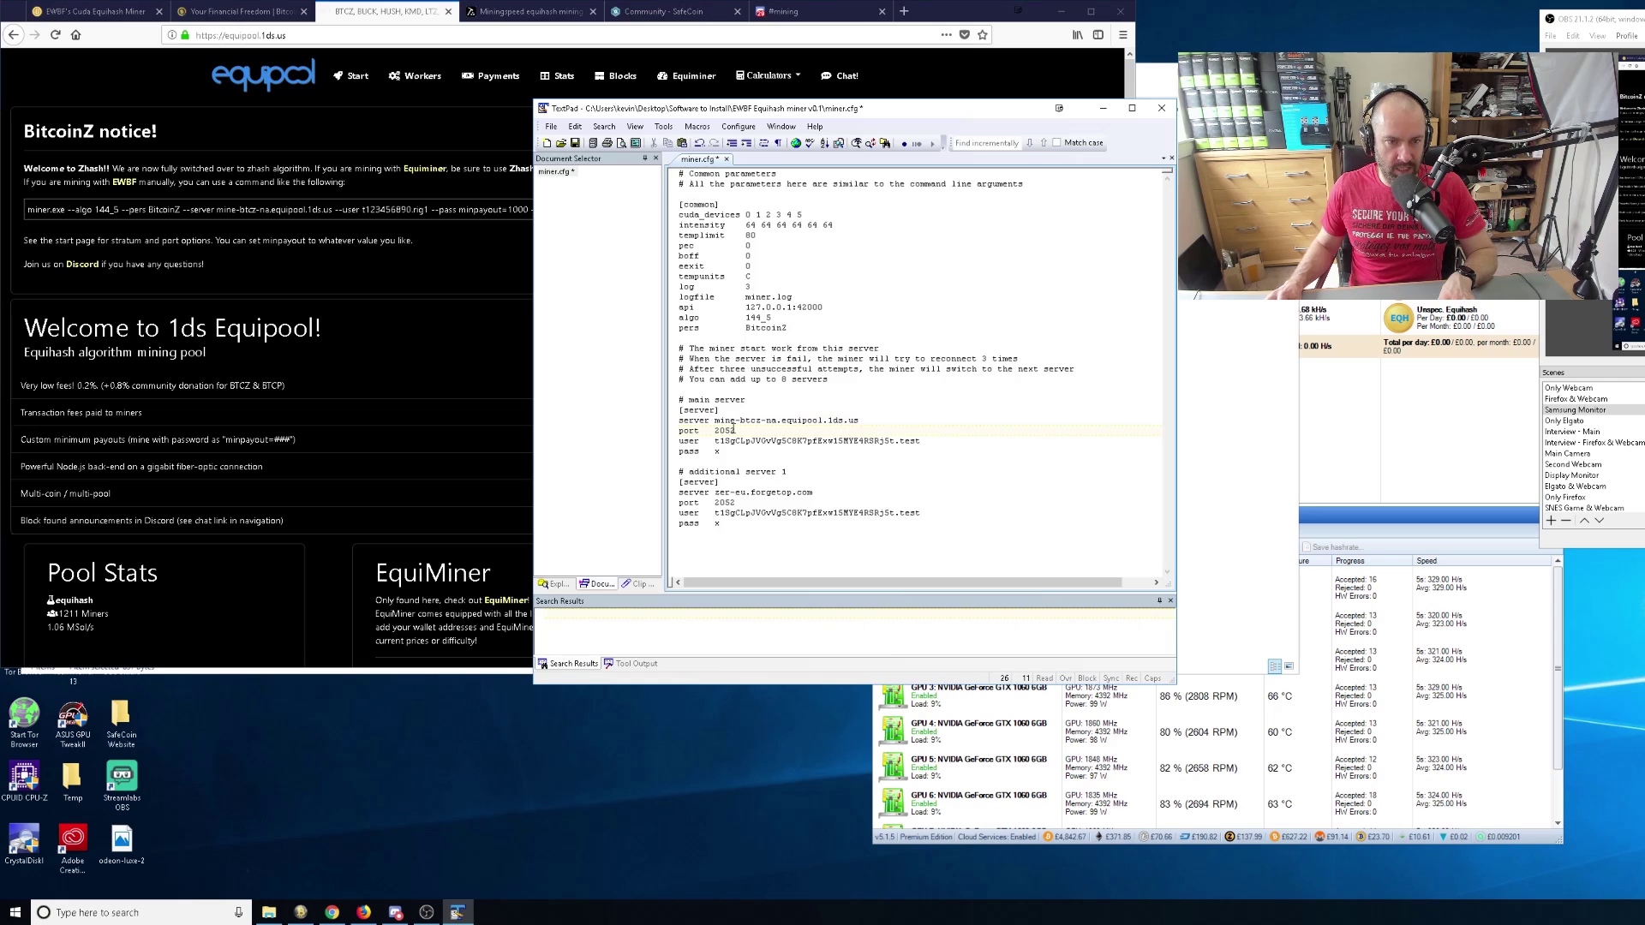
{"action": "double_click", "coordinate": [733, 430]}
{"action": "key", "text": "ctrl+v"}
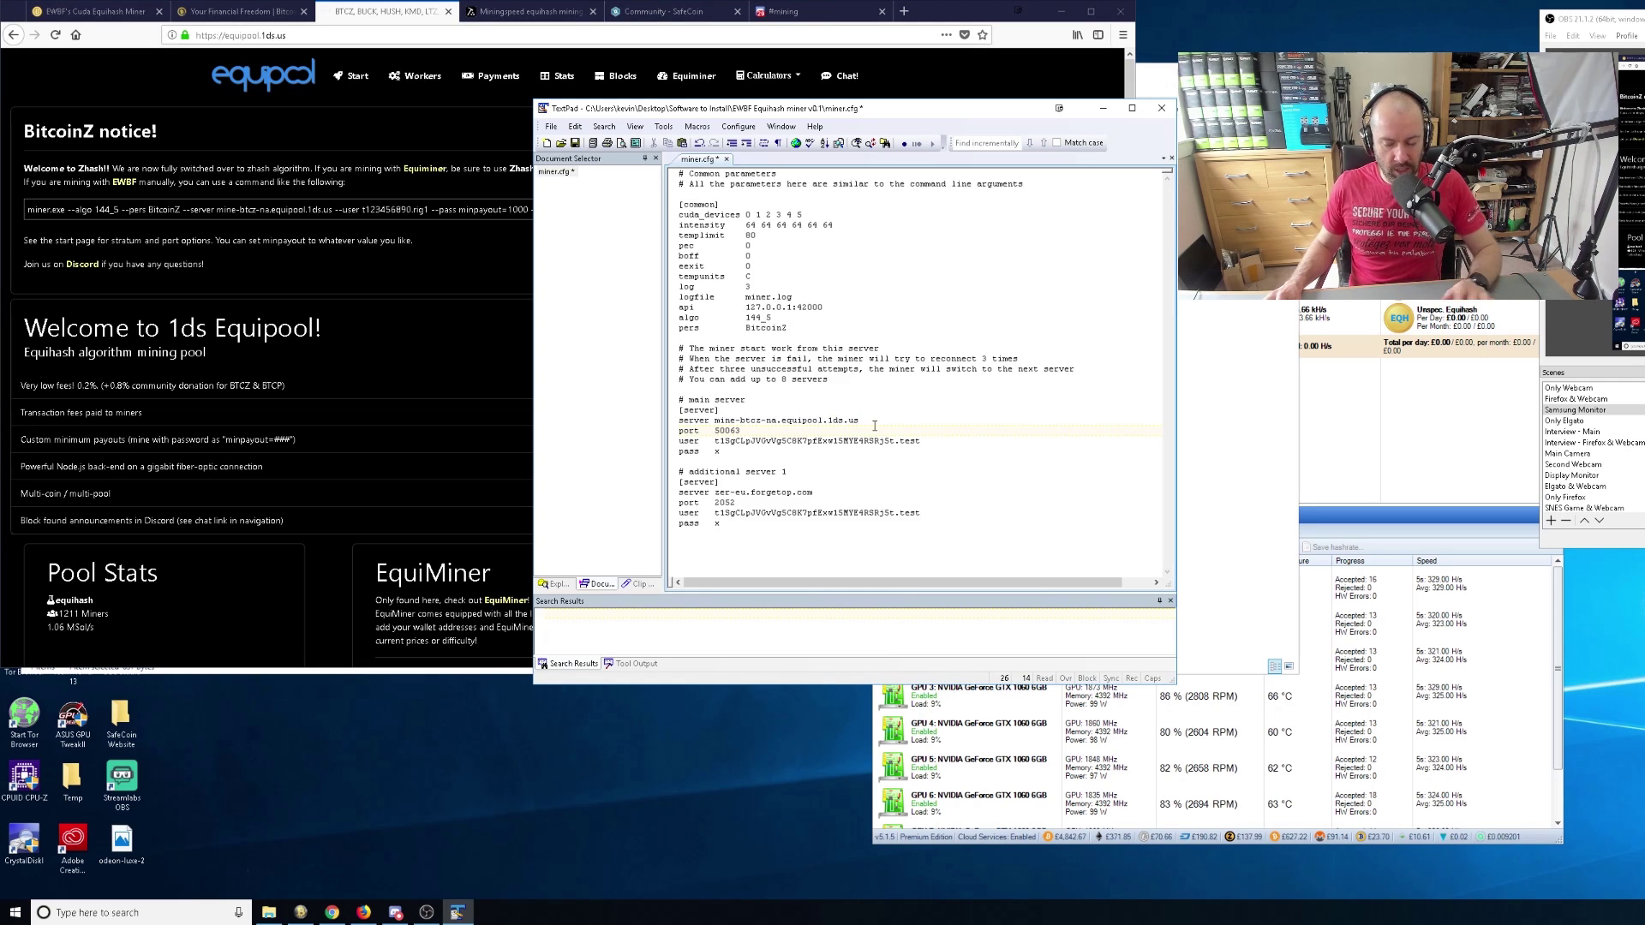
{"action": "left_click", "coordinate": [1159, 118]}
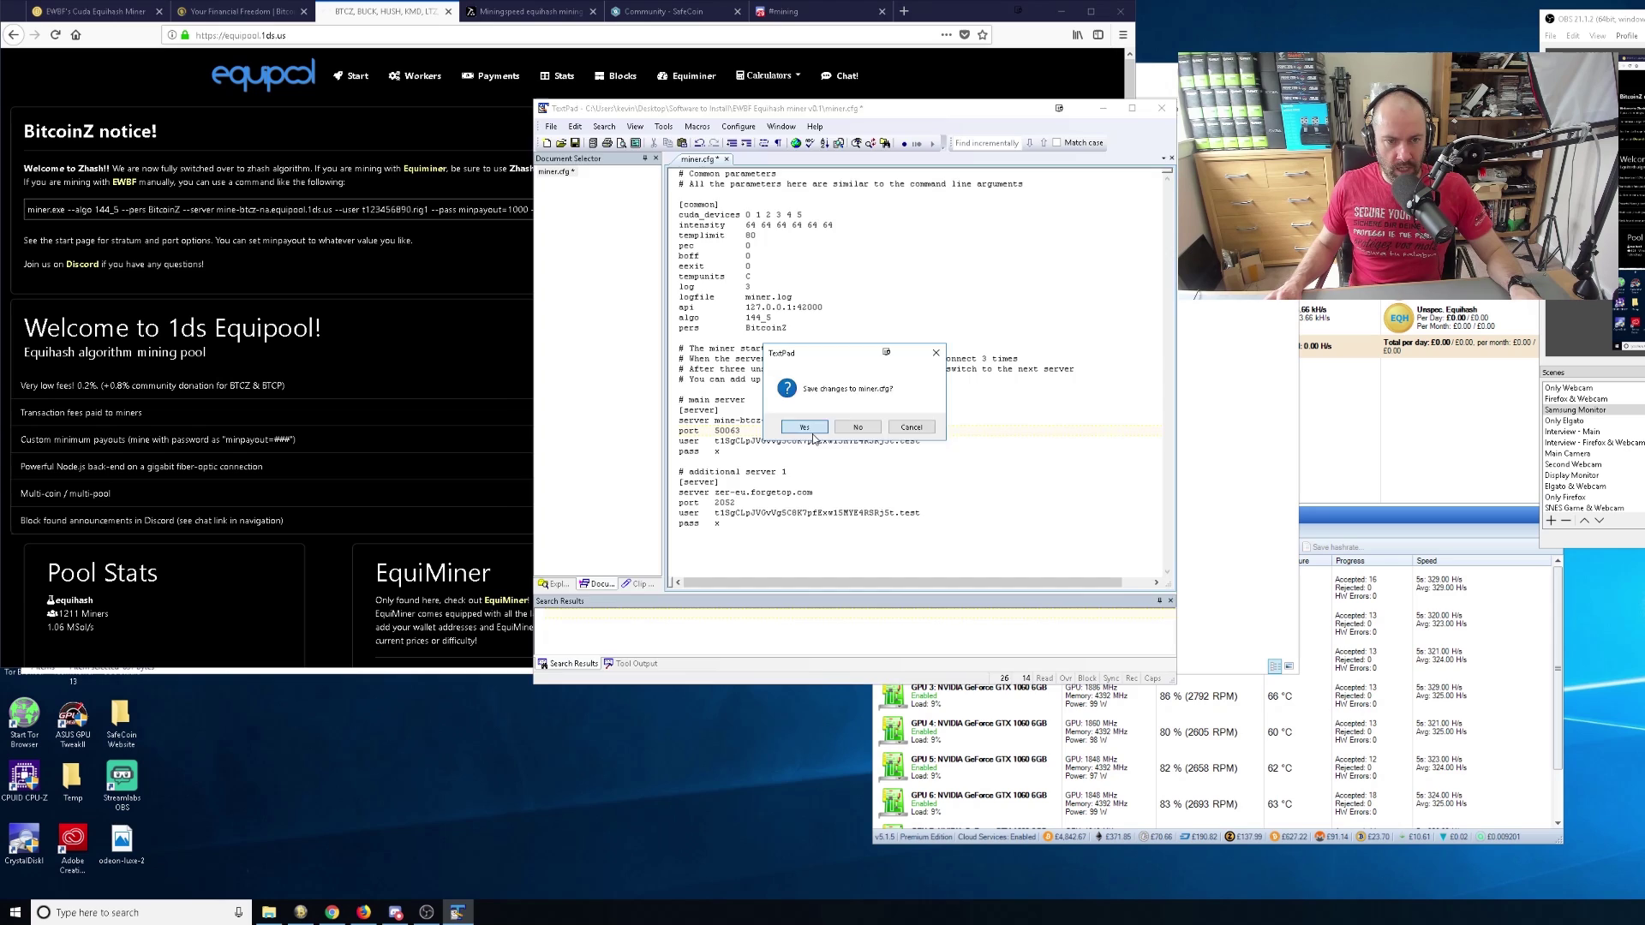
{"action": "left_click", "coordinate": [809, 429]}
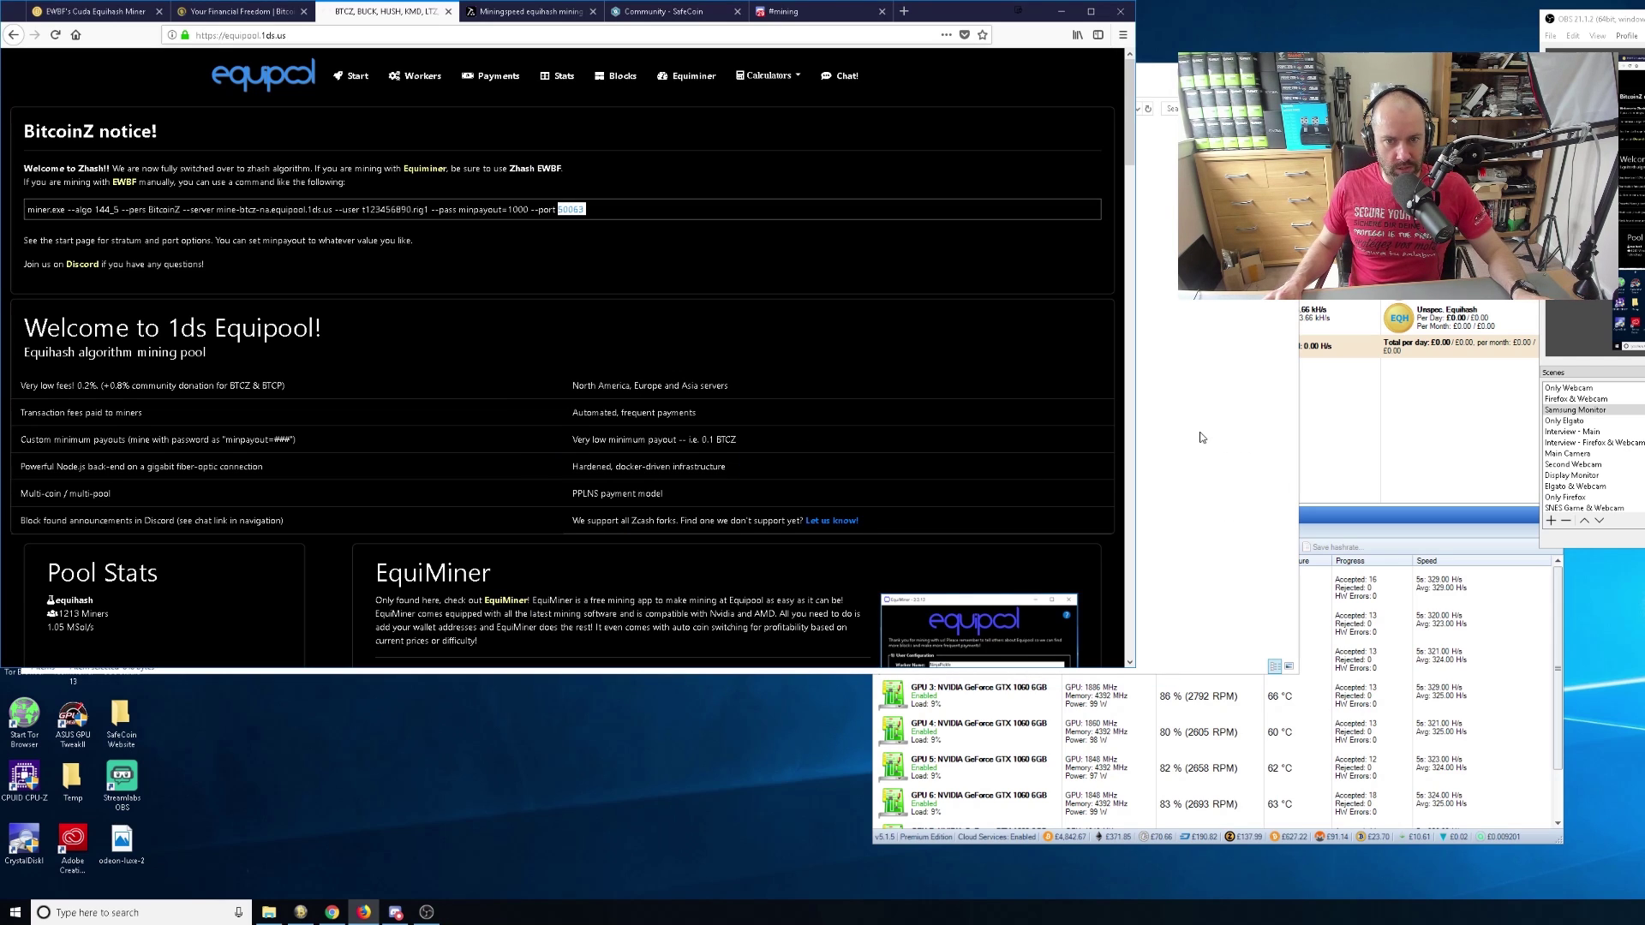
{"action": "key", "text": "alt+Tab"}
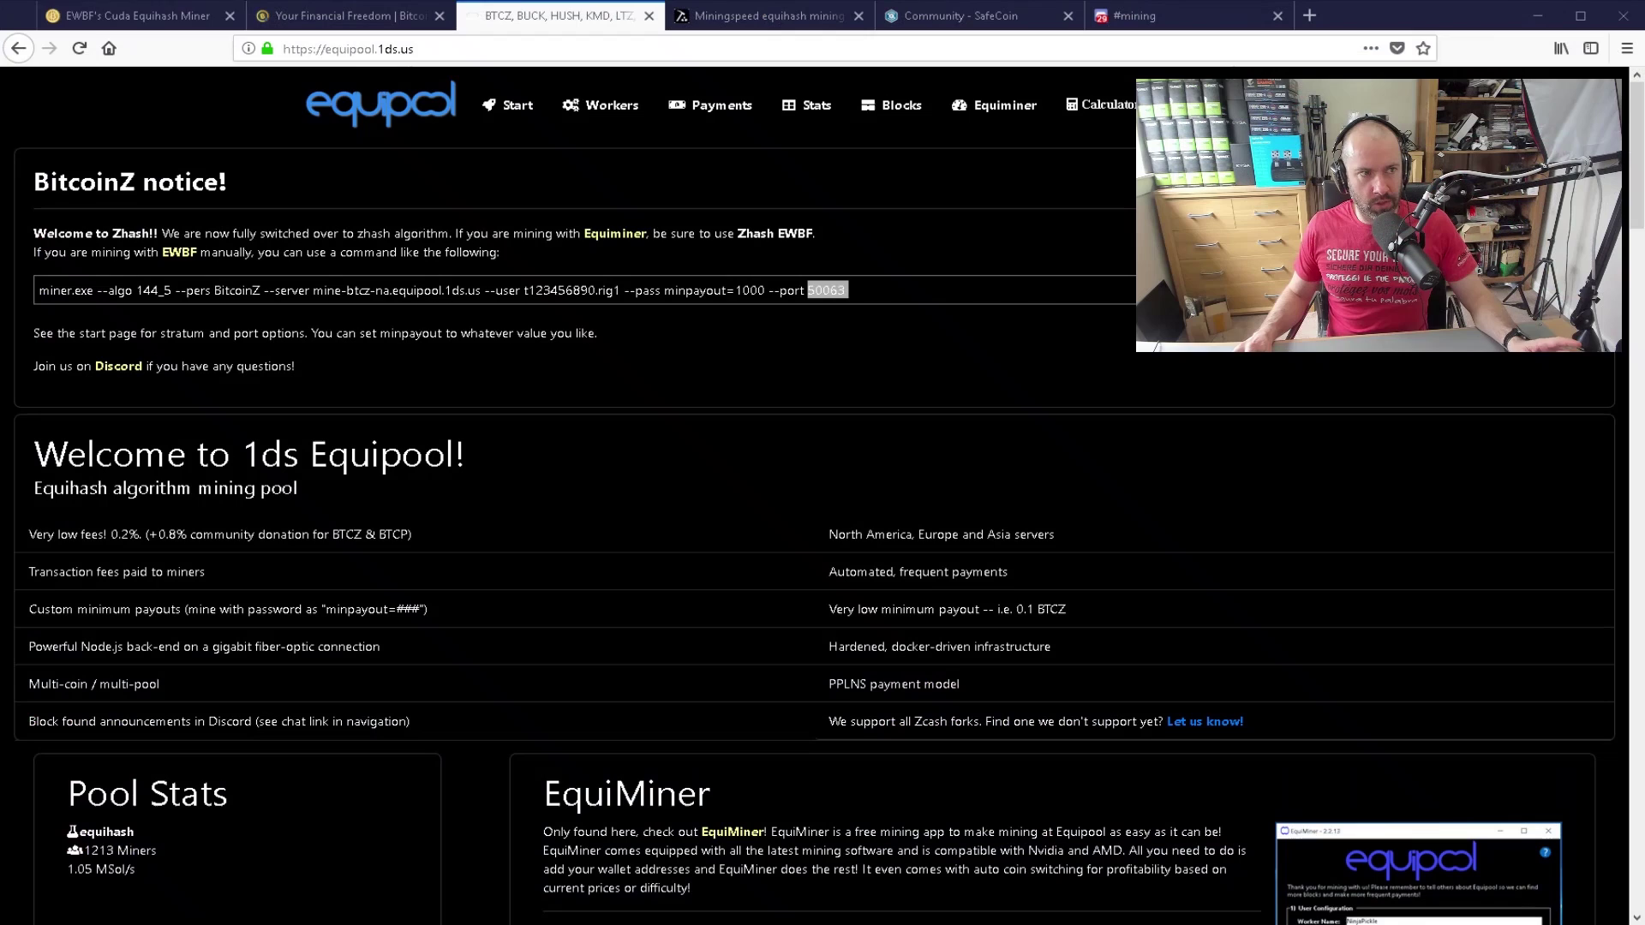
{"action": "left_click", "coordinate": [102, 16]}
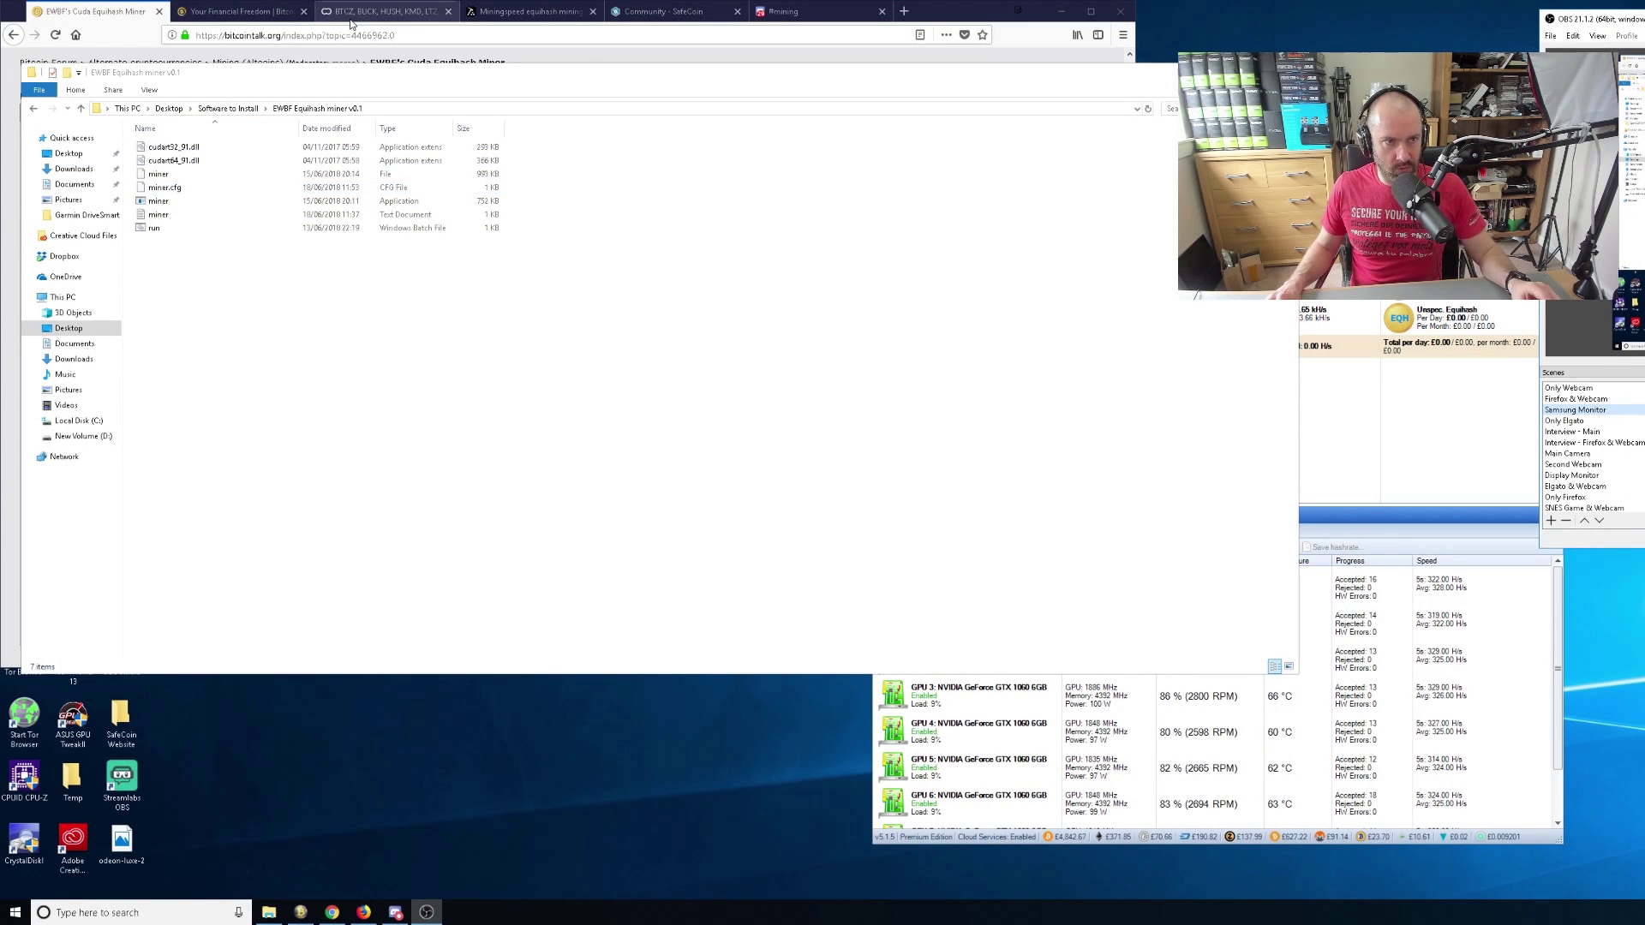
{"action": "left_click", "coordinate": [385, 11]}
{"action": "left_click", "coordinate": [554, 235]}
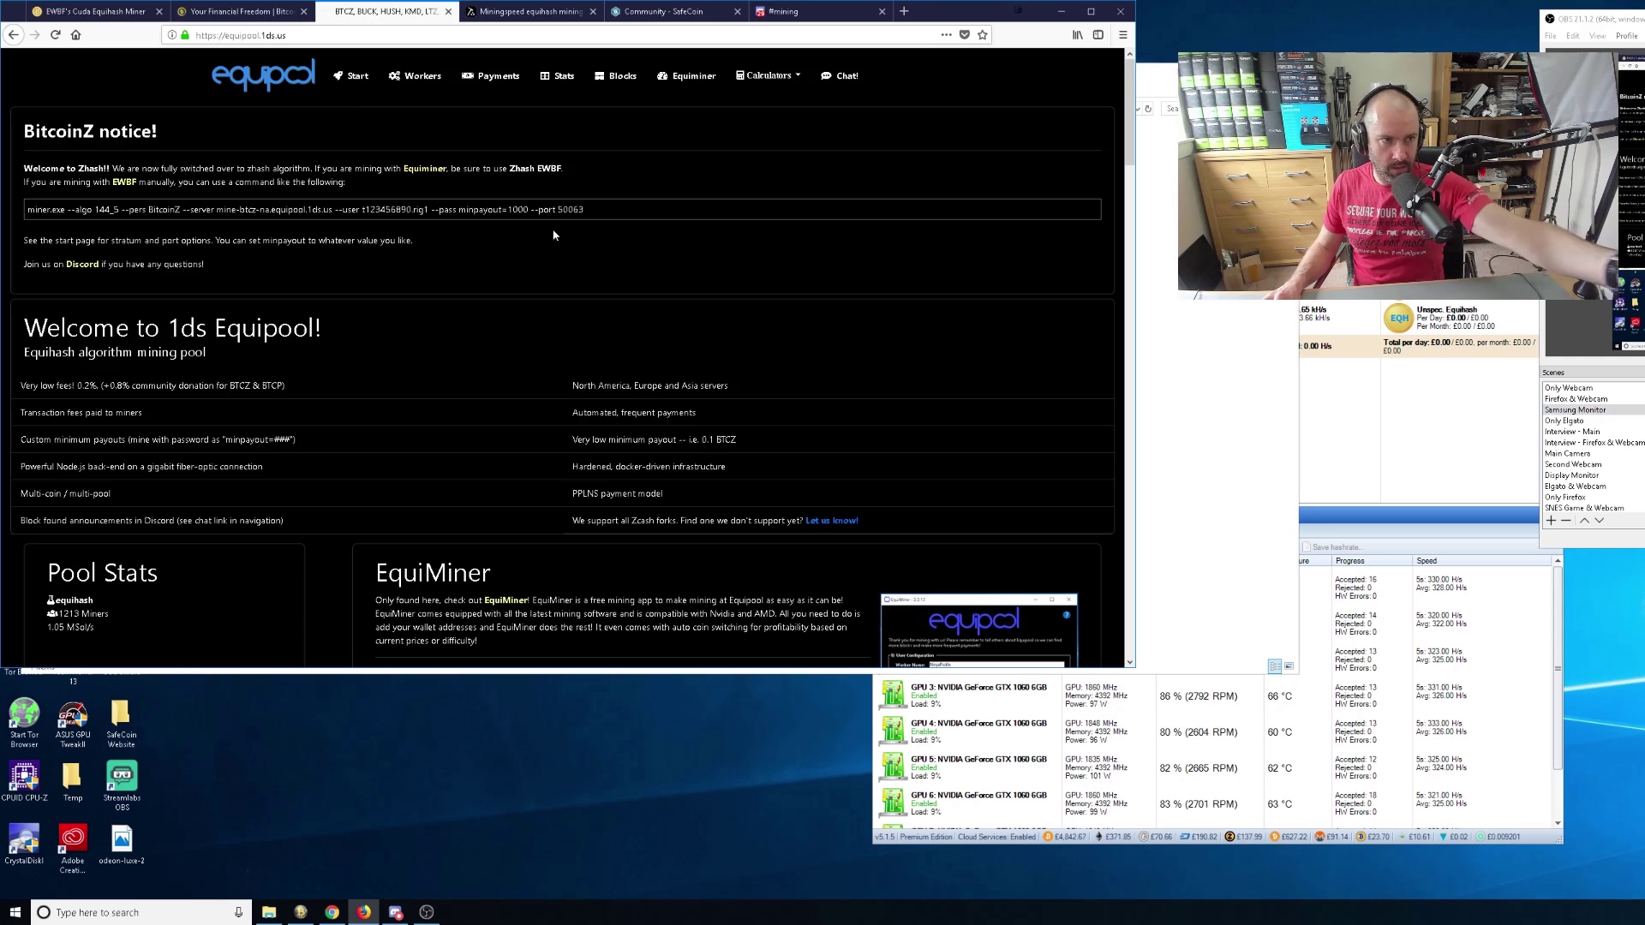
{"action": "left_click", "coordinate": [516, 12]}
{"action": "left_click", "coordinate": [399, 12]}
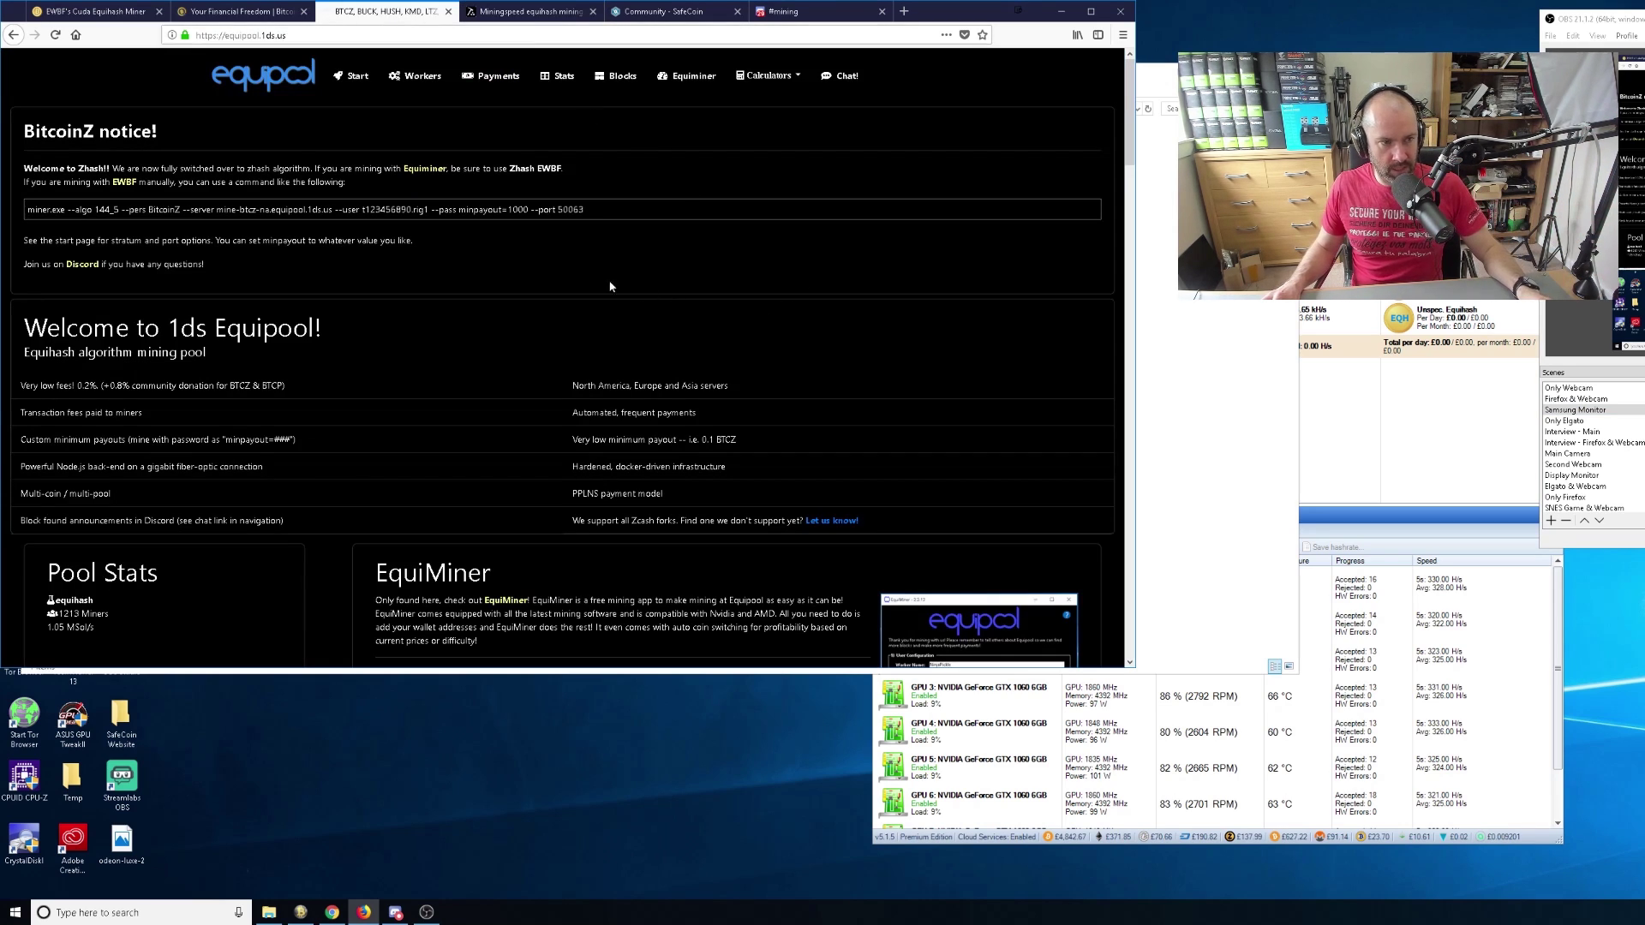
{"action": "left_click", "coordinate": [1203, 418]}
{"action": "right_click", "coordinate": [166, 188]}
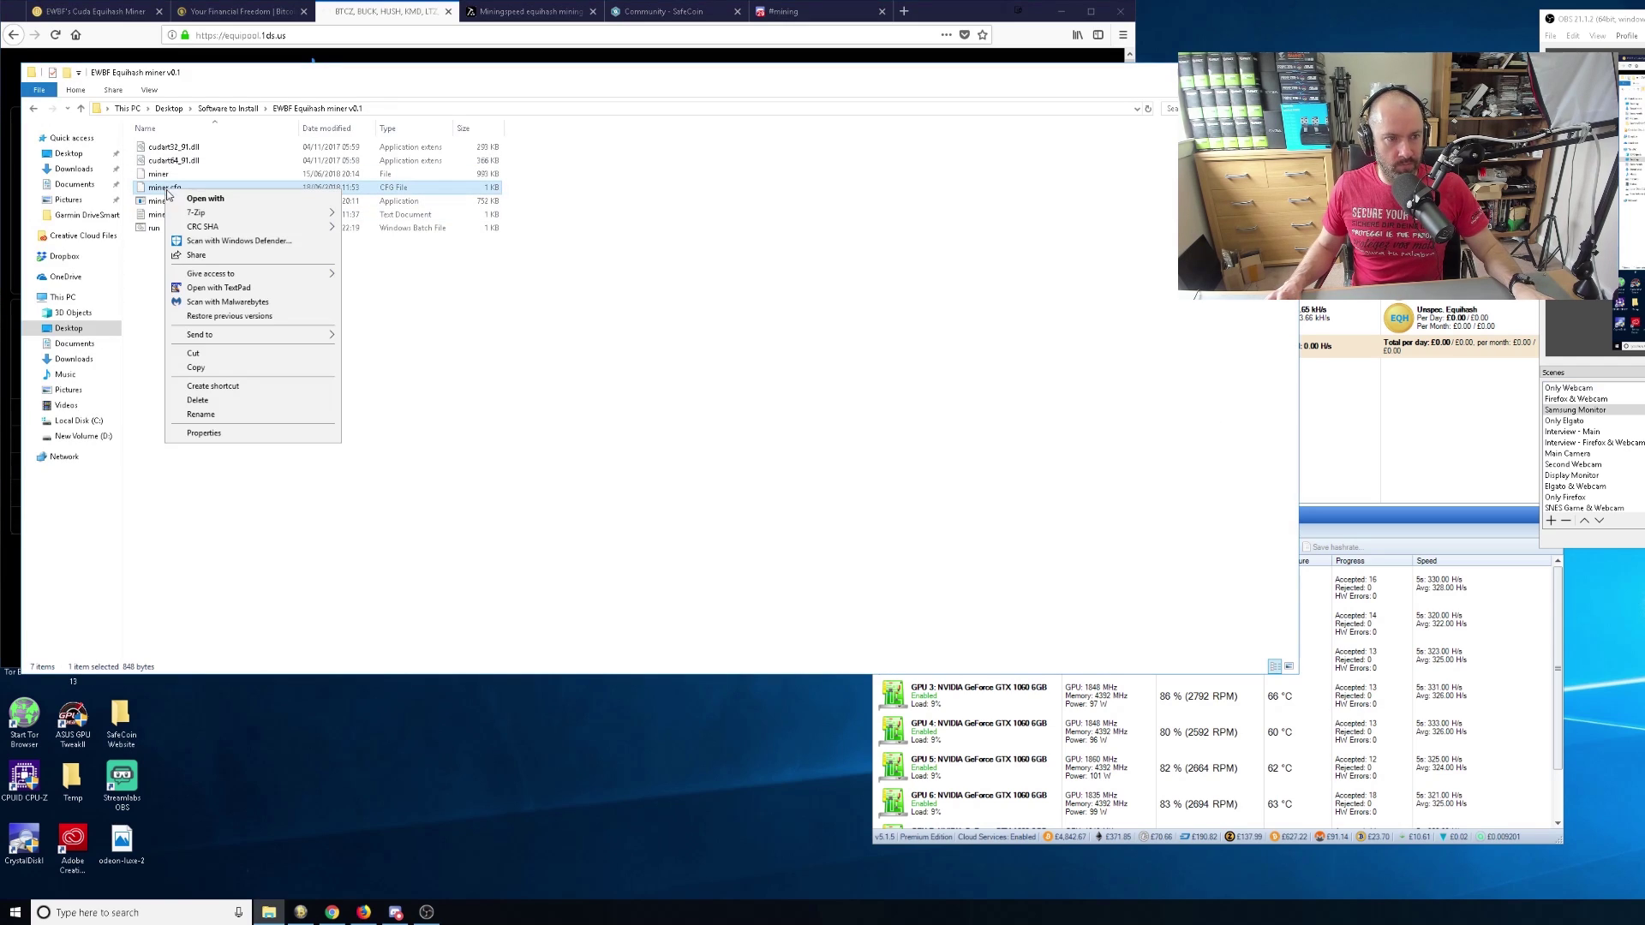
{"action": "left_click", "coordinate": [231, 294]}
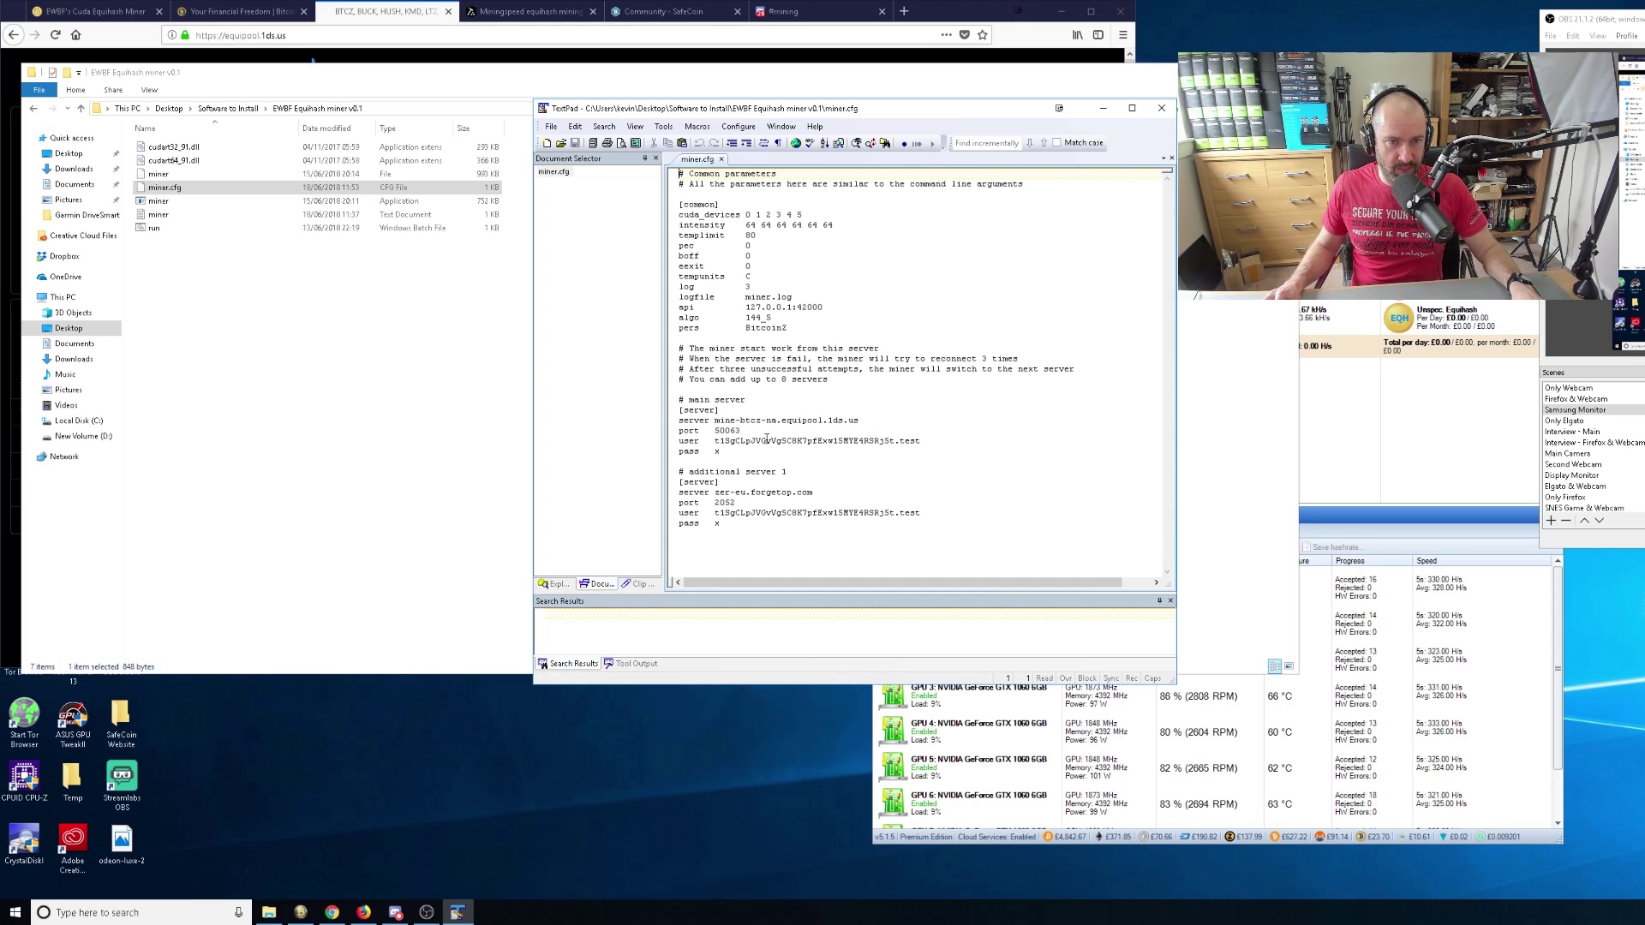
{"action": "left_click_drag", "start_coordinate": [788, 327], "coordinate": [745, 329]}
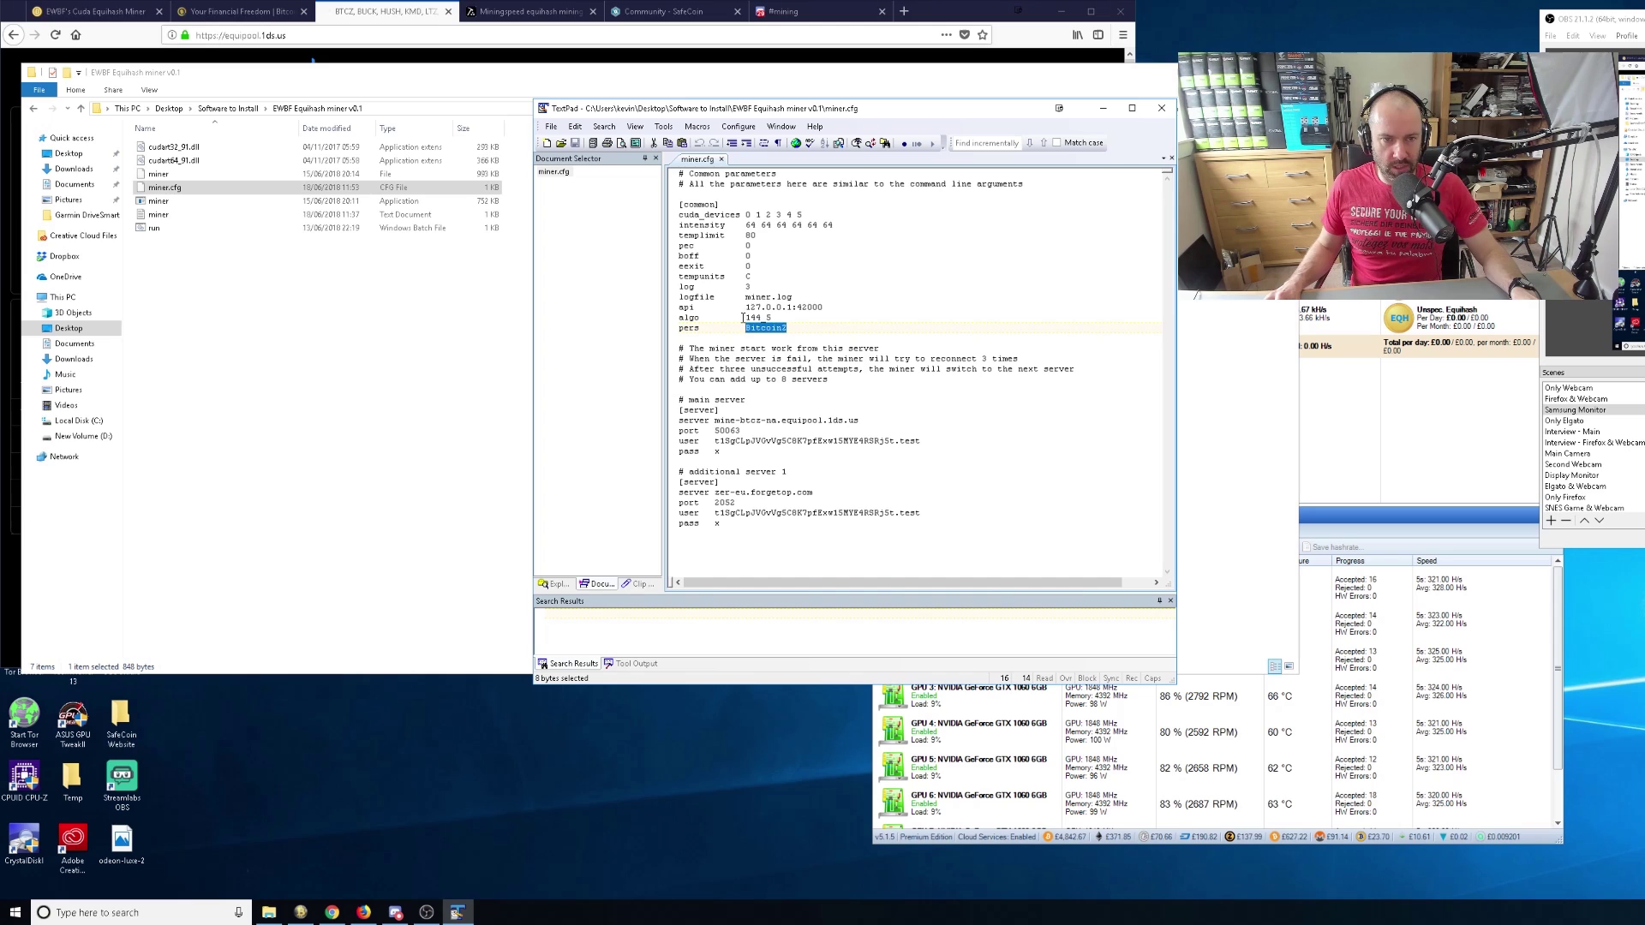
{"action": "left_click_drag", "start_coordinate": [745, 318], "coordinate": [773, 318]}
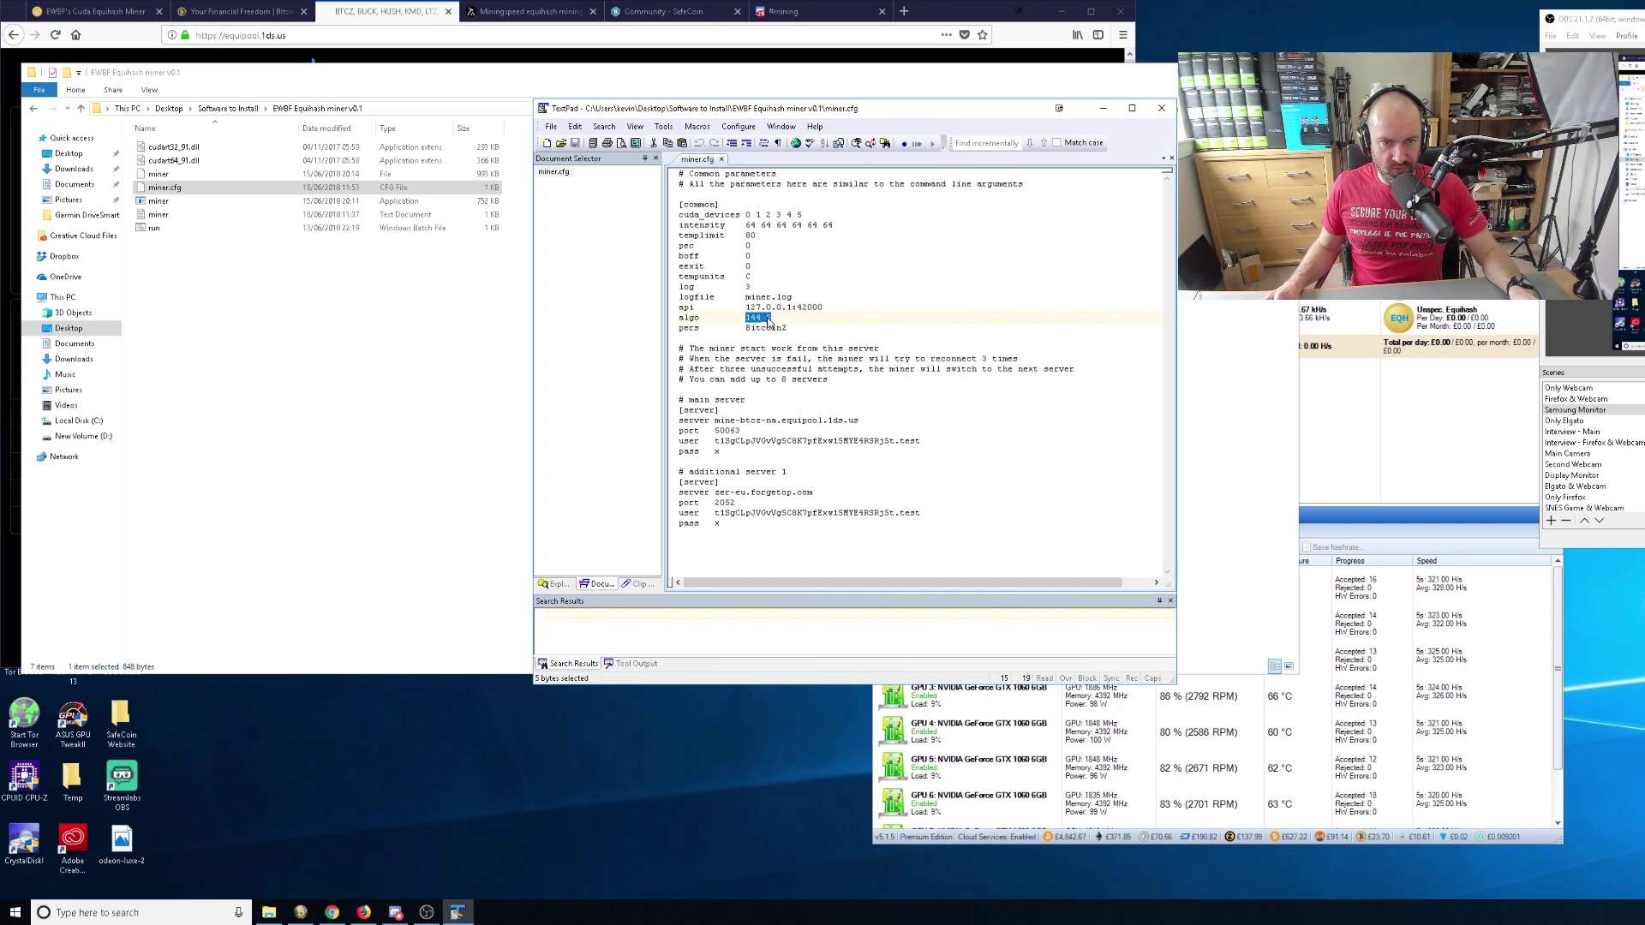
{"action": "left_click", "coordinate": [1160, 110]}
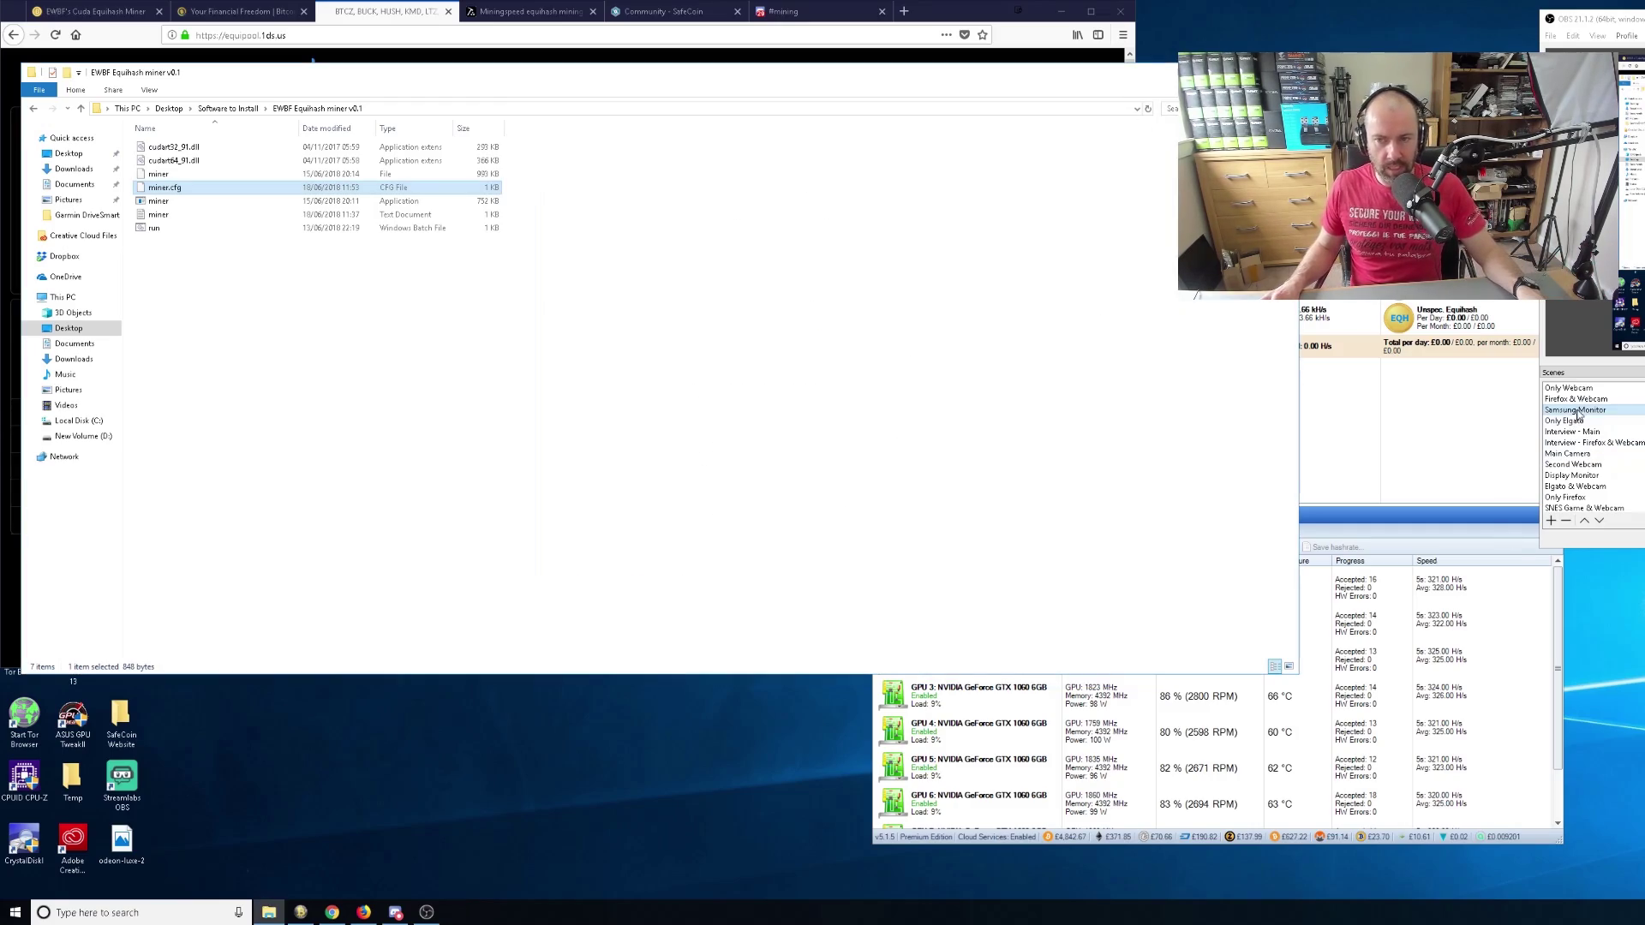
{"action": "left_click", "coordinate": [1603, 400]}
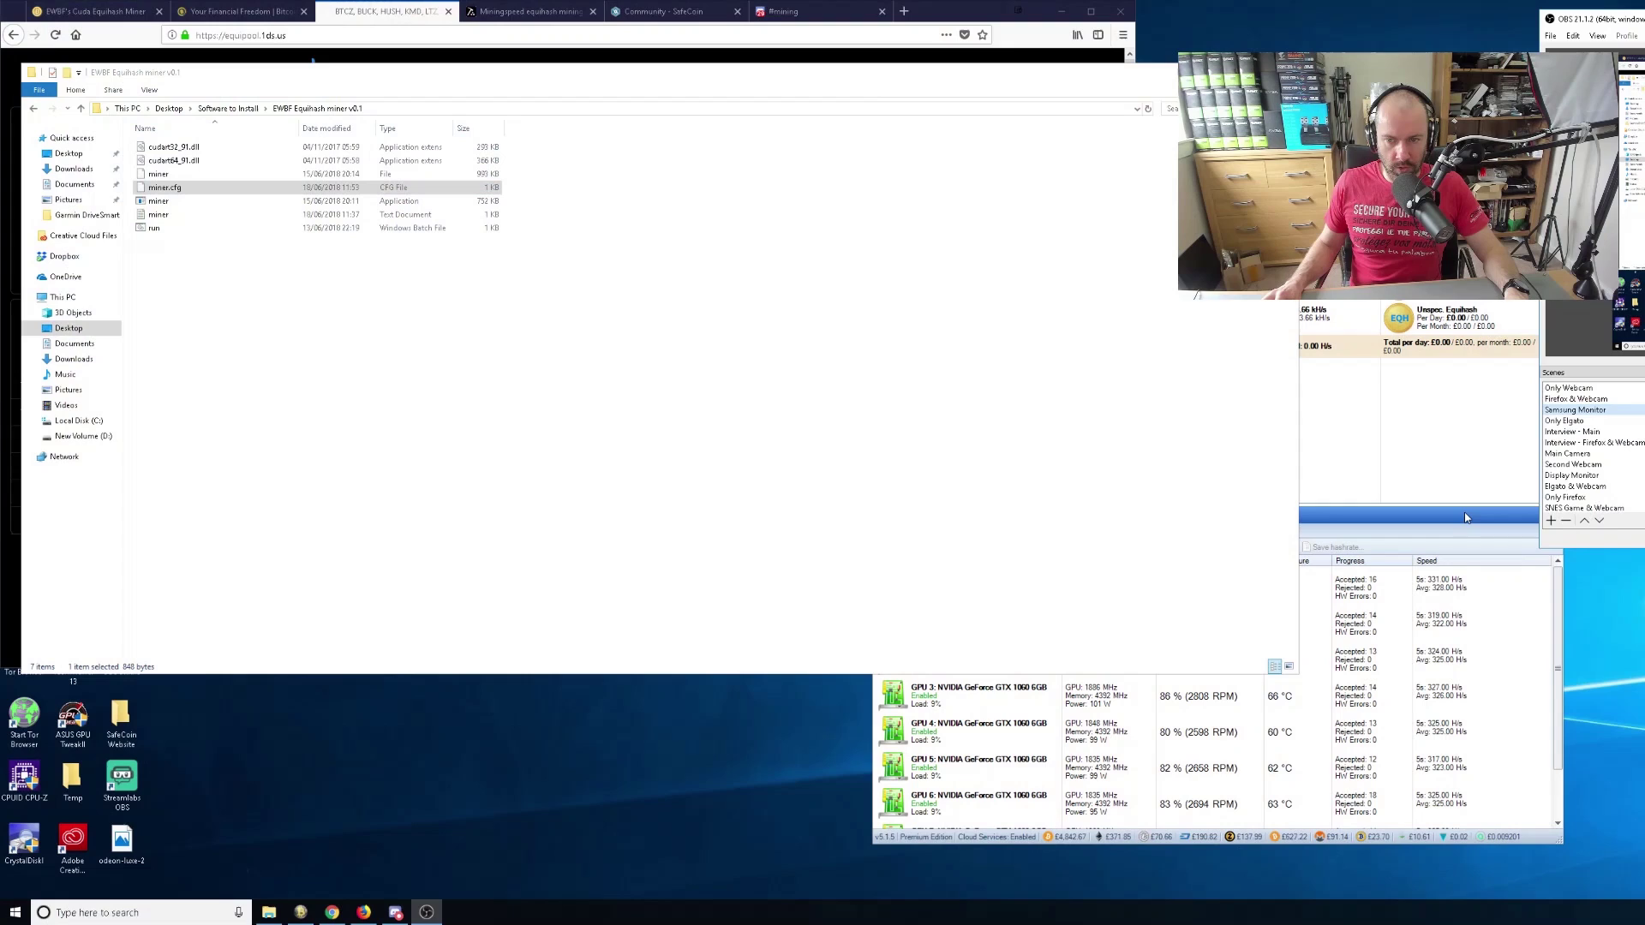
Begin applying the BitcoinZ template to BitcoinZ RIG 1, then close the template selection
{"action": "left_click_drag", "start_coordinate": [1028, 108], "coordinate": [714, 121]}
{"action": "left_click", "coordinate": [676, 398]}
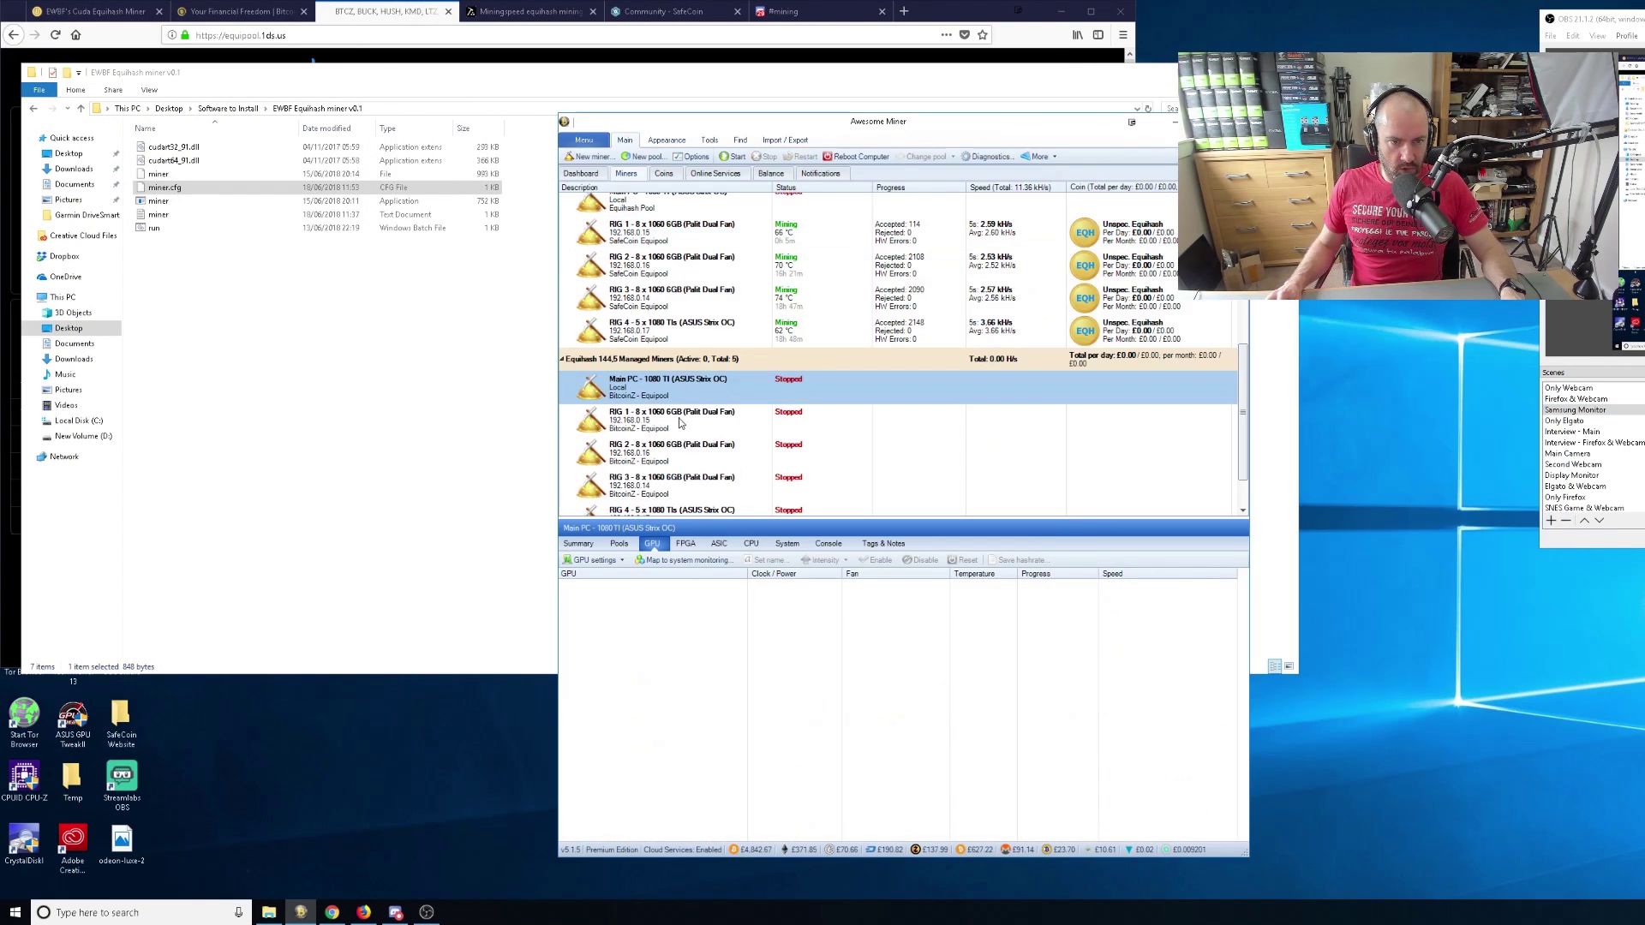
{"action": "left_click", "coordinate": [678, 424]}
{"action": "scroll", "coordinate": [667, 461], "scroll_direction": "down", "scroll_amount": 2}
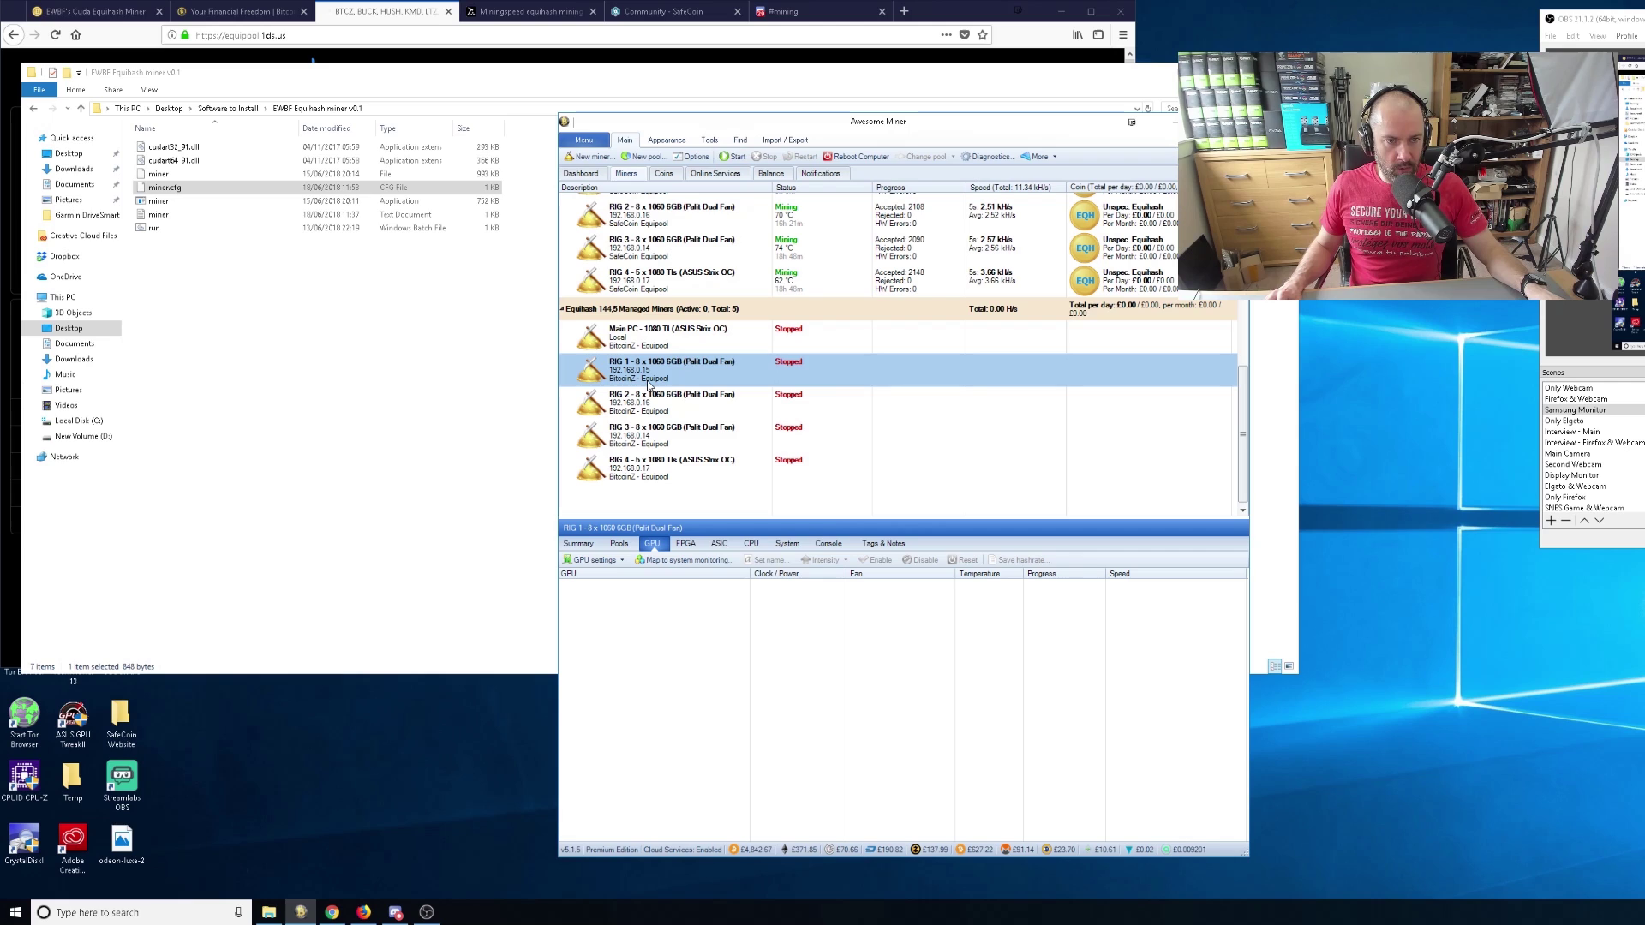
{"action": "right_click", "coordinate": [684, 364]}
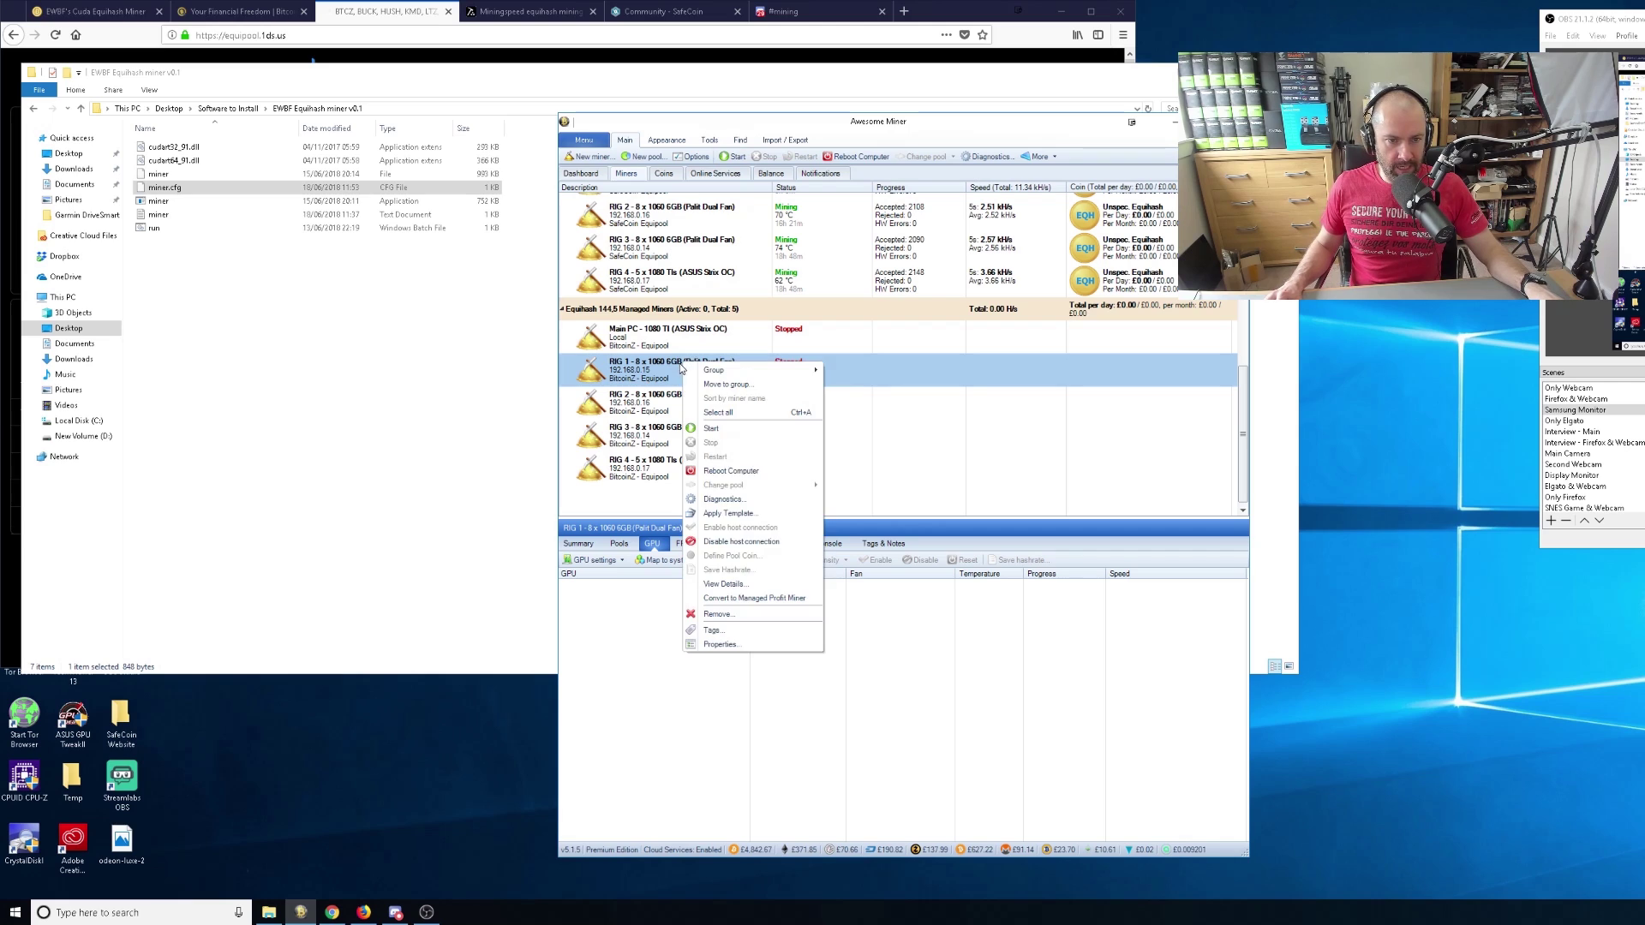
{"action": "left_click", "coordinate": [749, 514]}
{"action": "left_click", "coordinate": [1008, 384]}
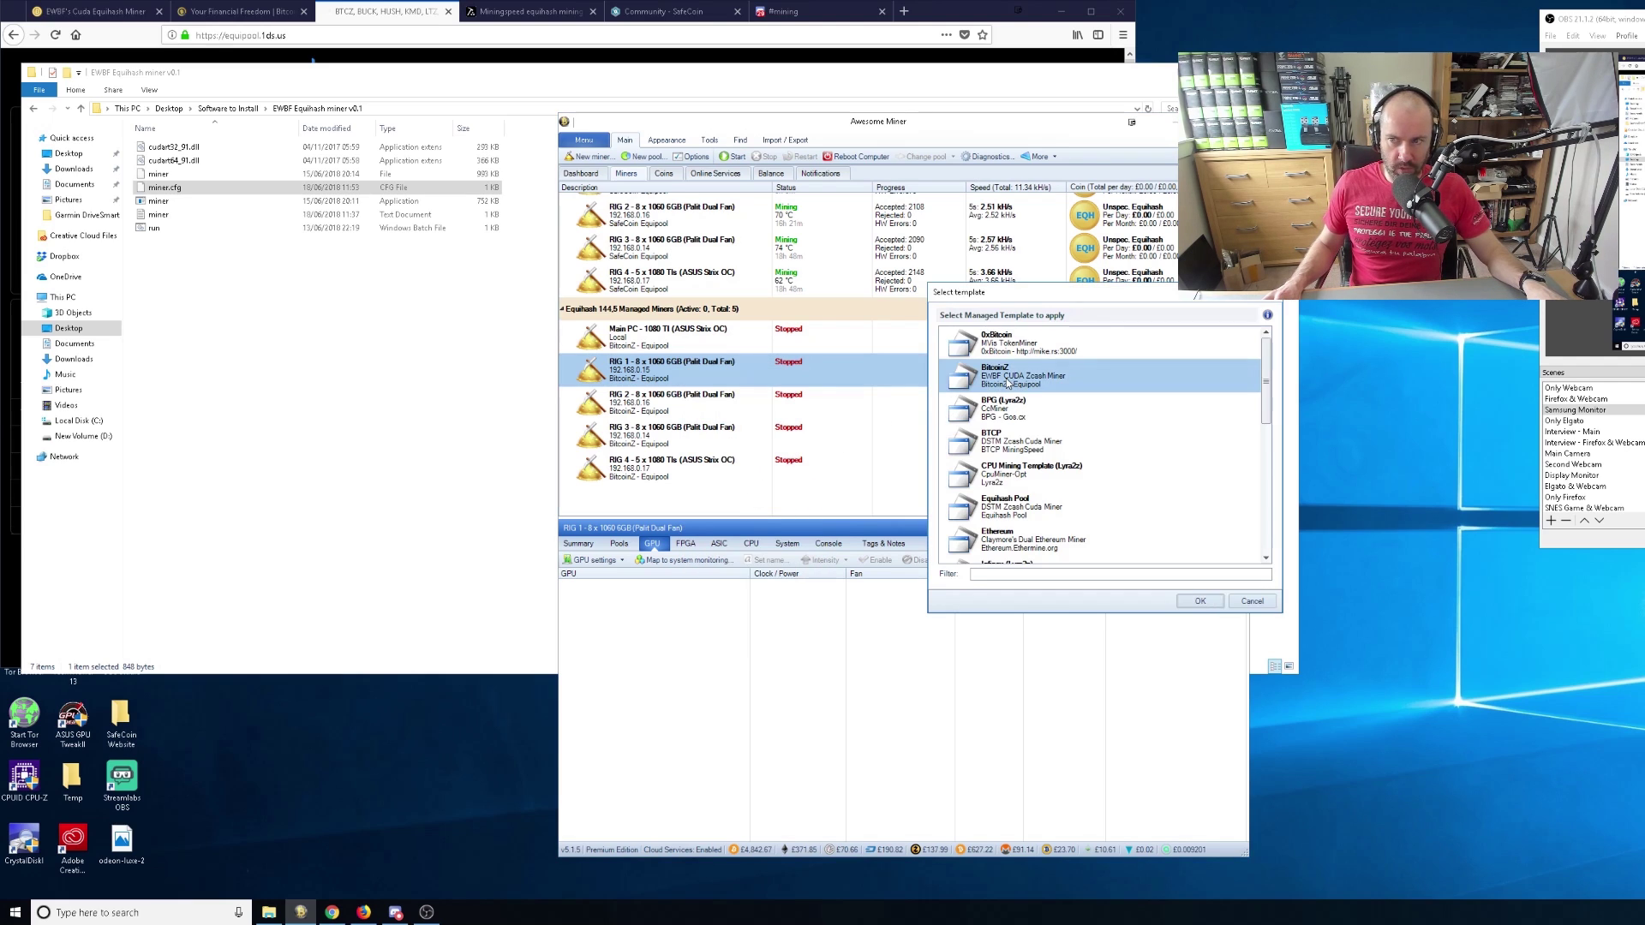
{"action": "left_click", "coordinate": [1250, 601]}
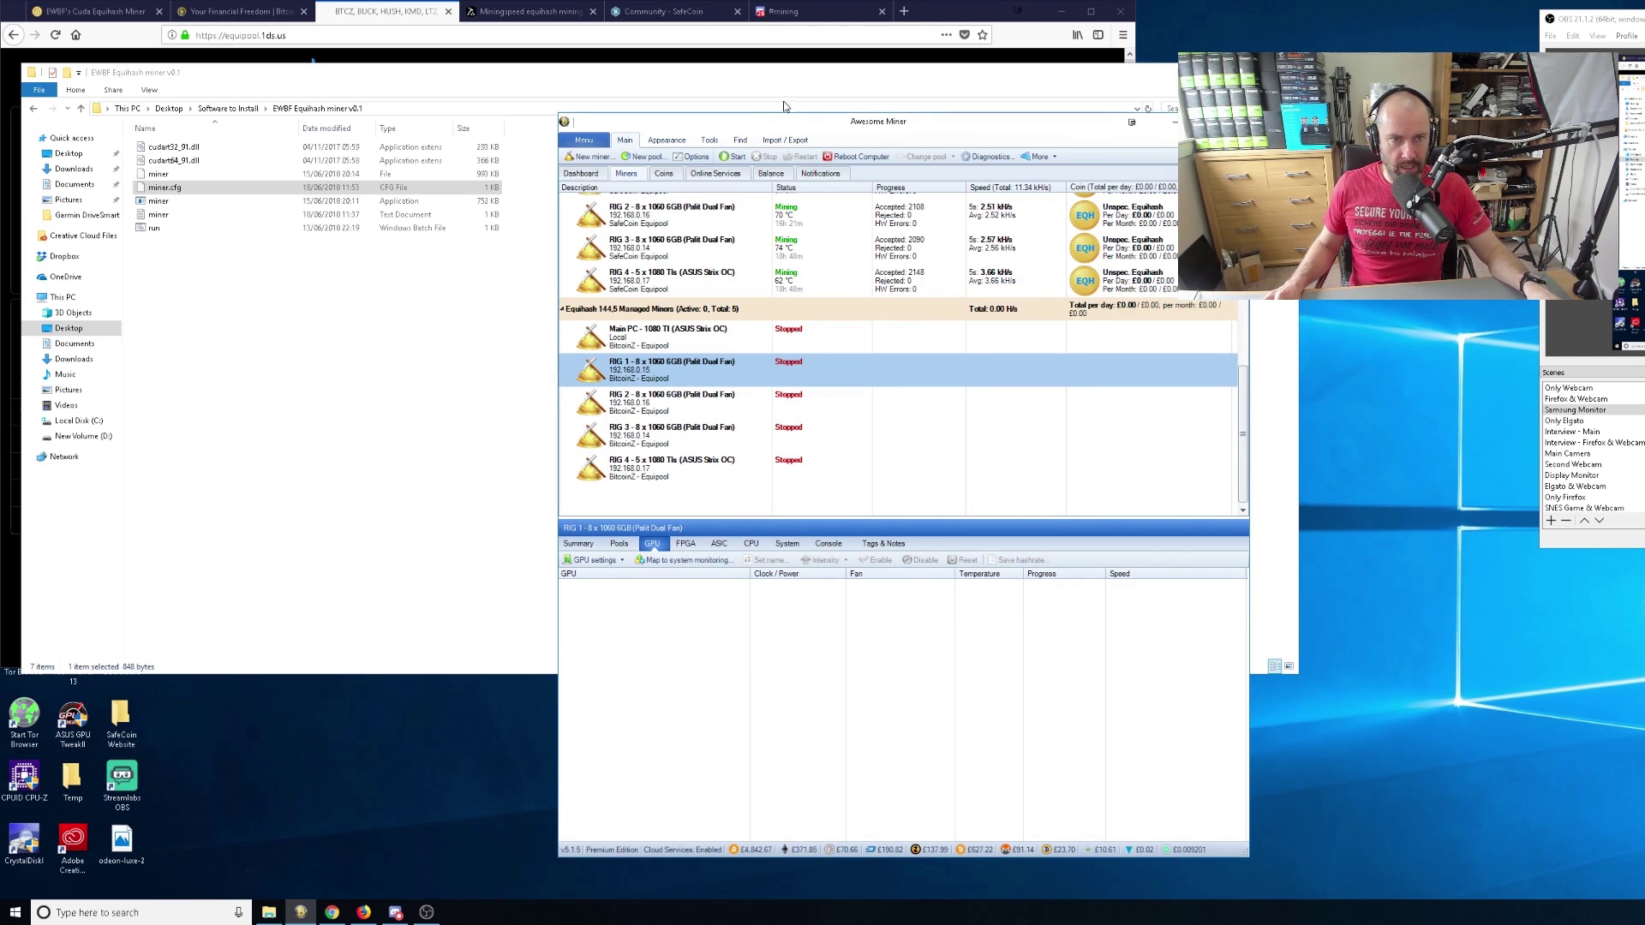
Open the BitcoinZ template from Options' Managed Templates list for editing
{"action": "left_click", "coordinate": [699, 158]}
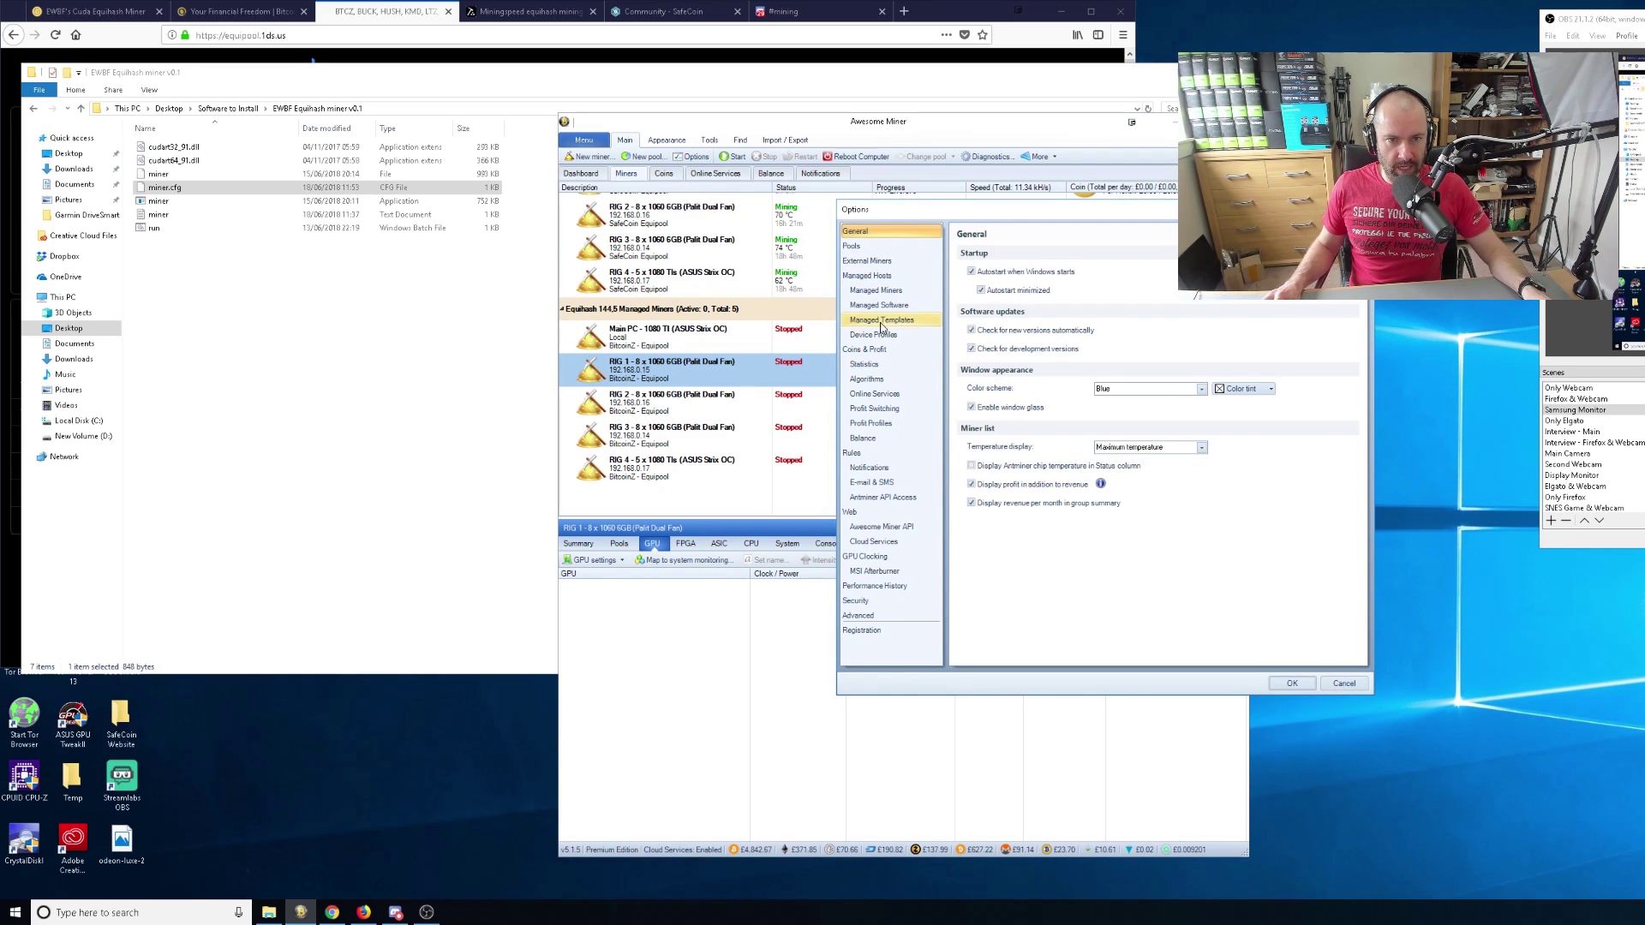
{"action": "left_click", "coordinate": [903, 322]}
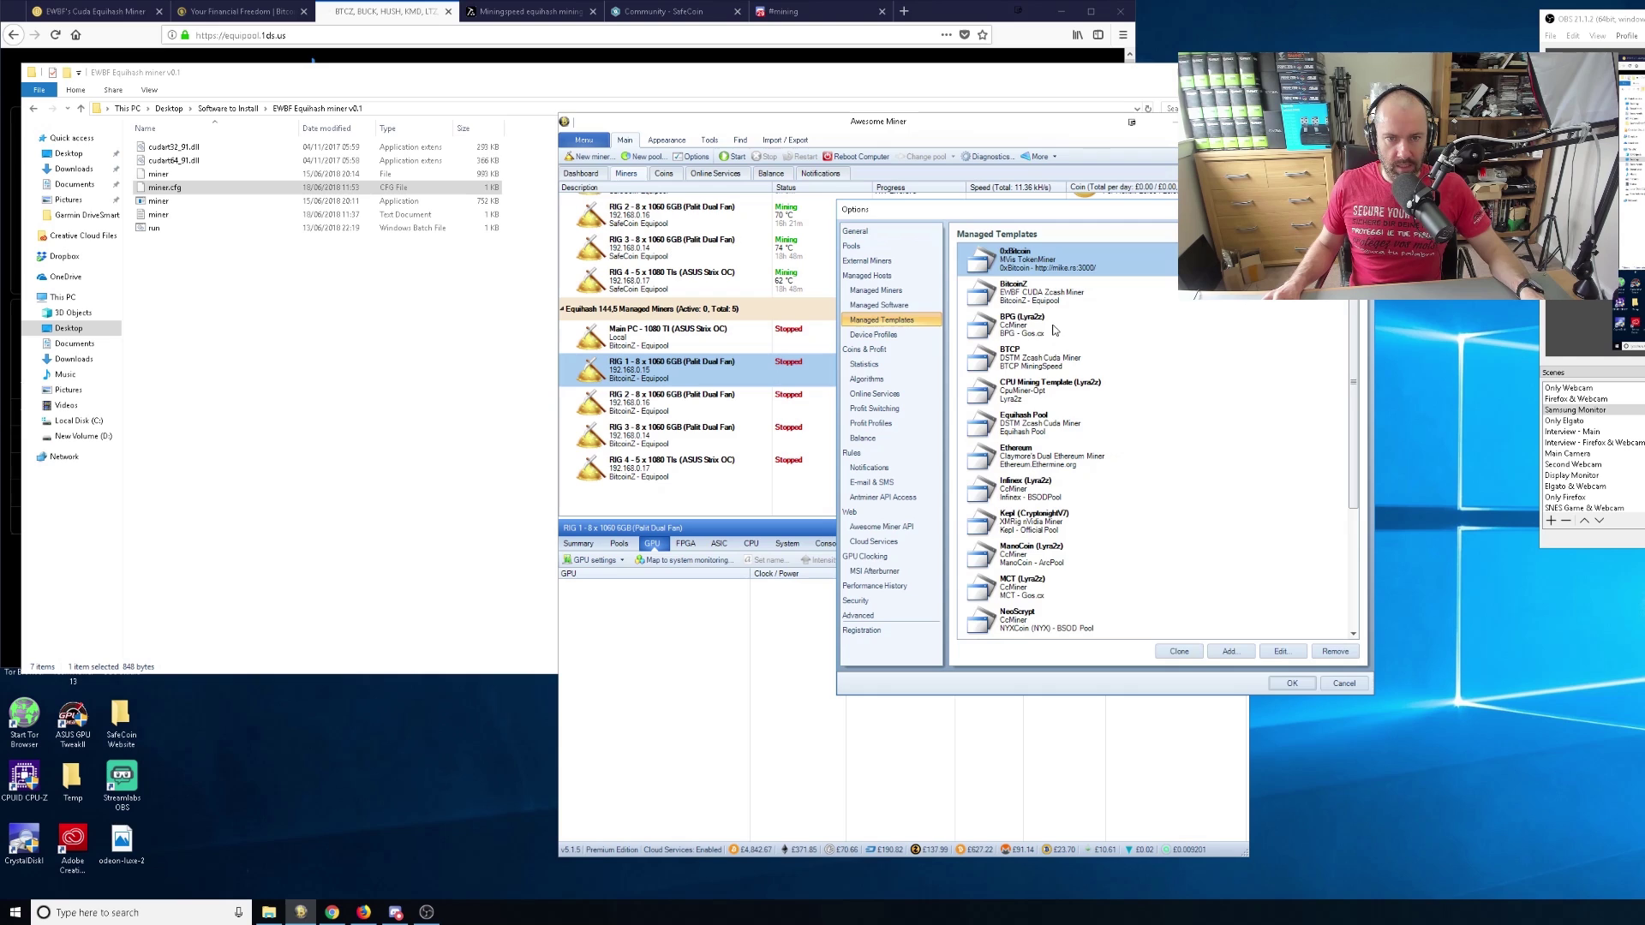
{"action": "left_click", "coordinate": [1022, 299]}
{"action": "double_click", "coordinate": [1021, 299]}
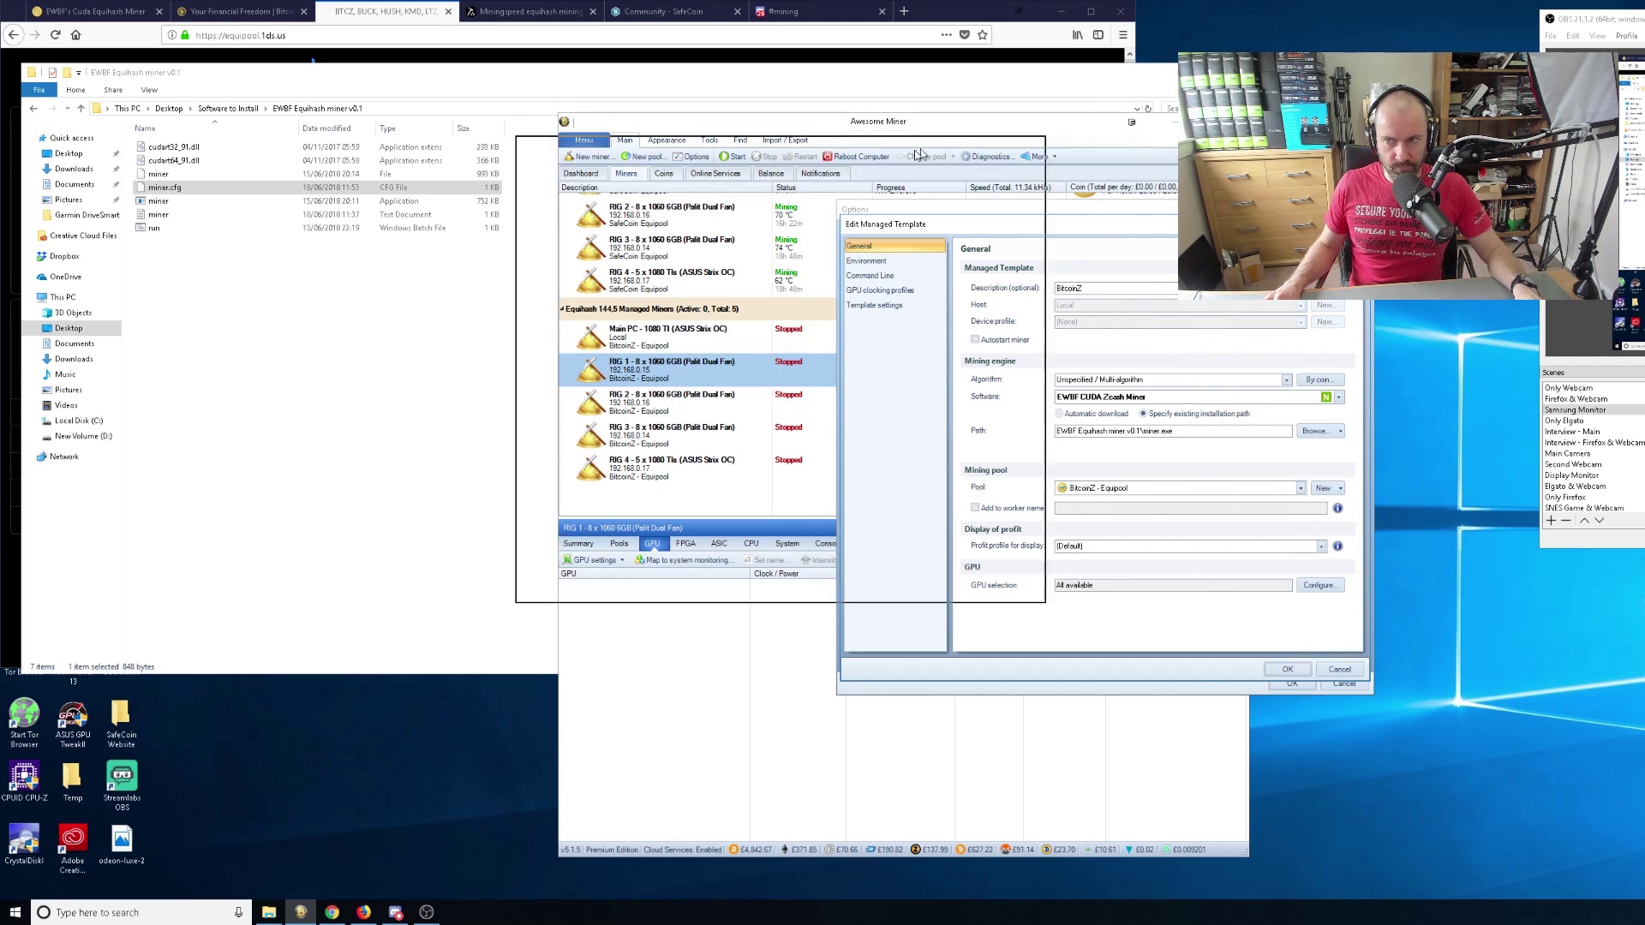
Set the template's mining software to EWBF CUDA Zcash Miner
{"action": "left_click_drag", "start_coordinate": [1248, 224], "coordinate": [866, 163]}
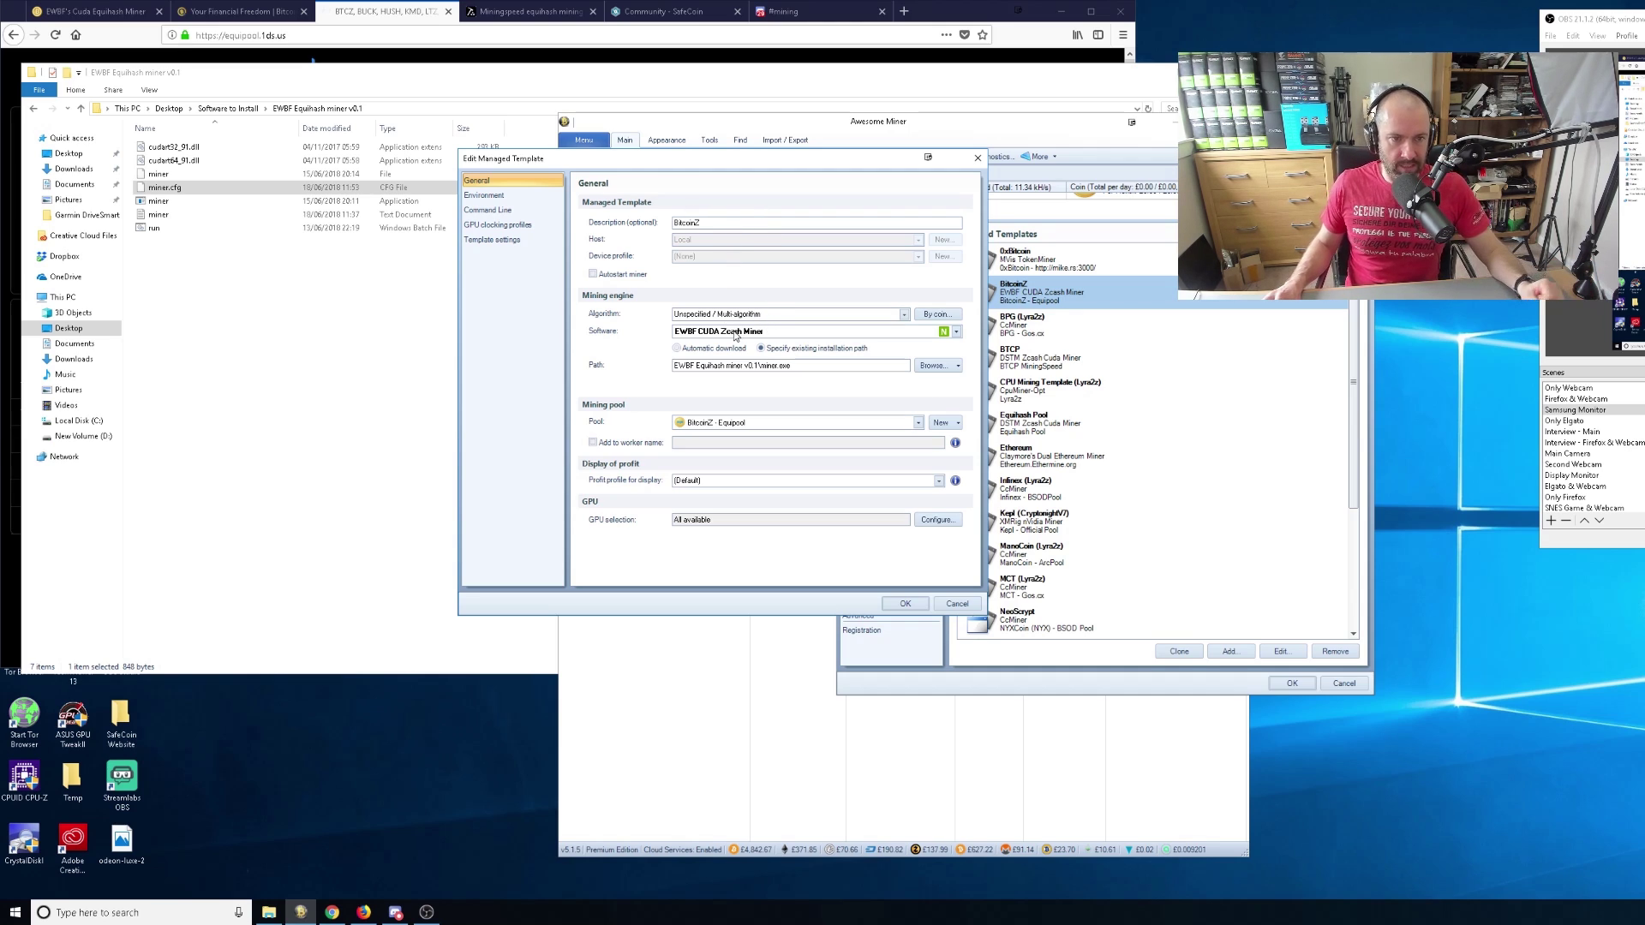
{"action": "left_click", "coordinate": [809, 330]}
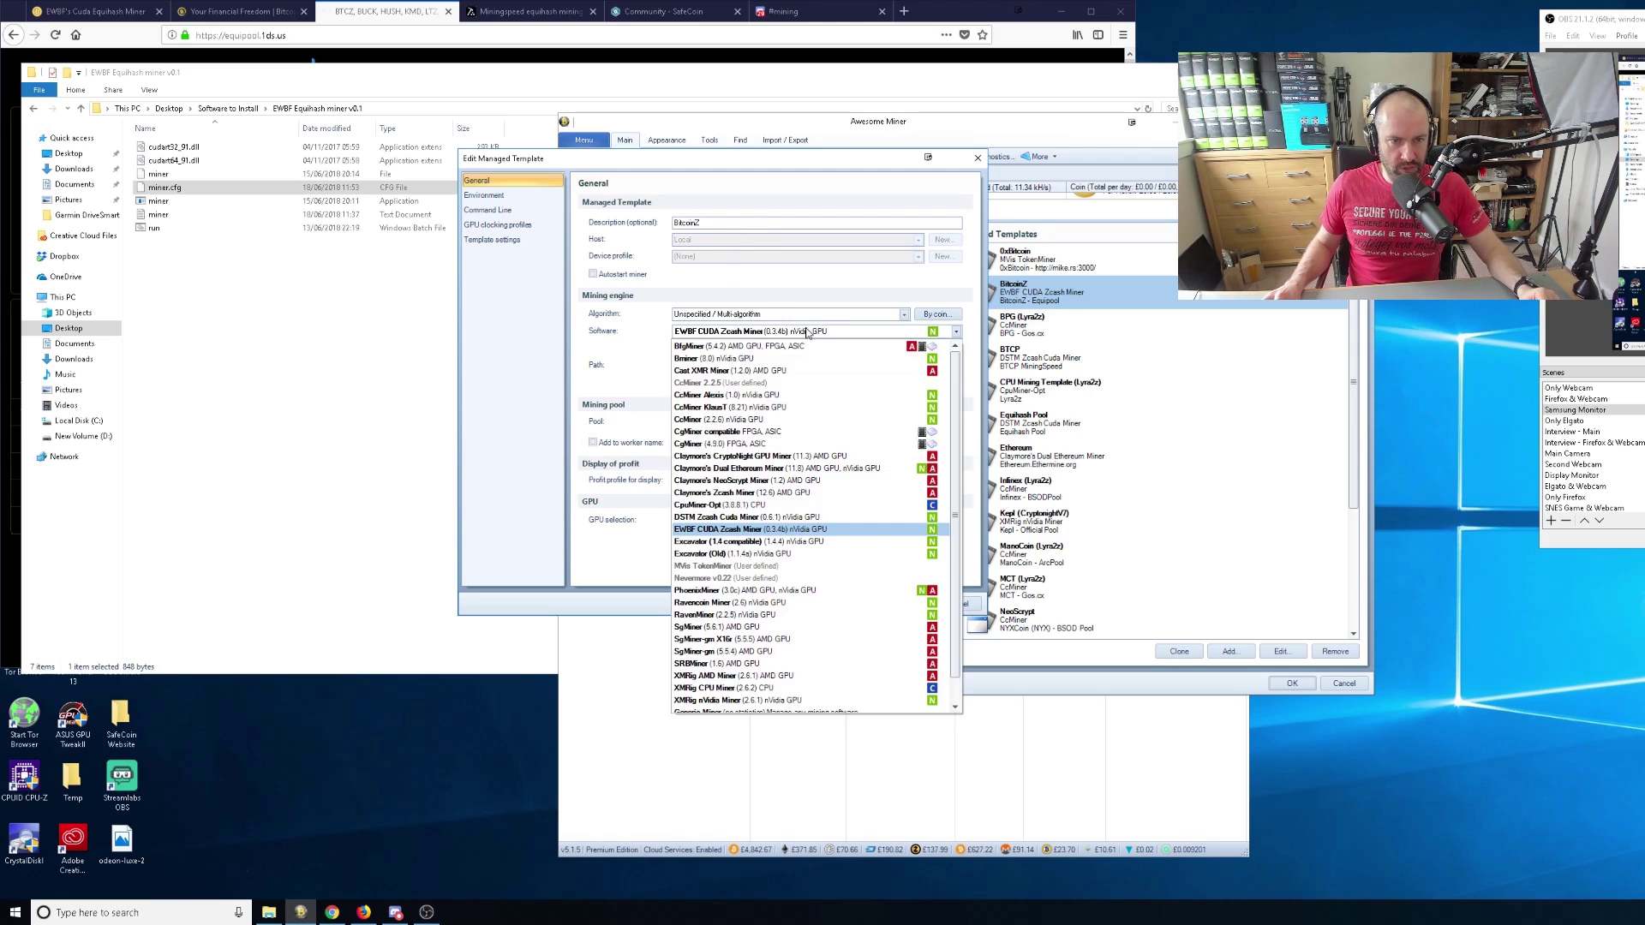
{"action": "left_click", "coordinate": [733, 531]}
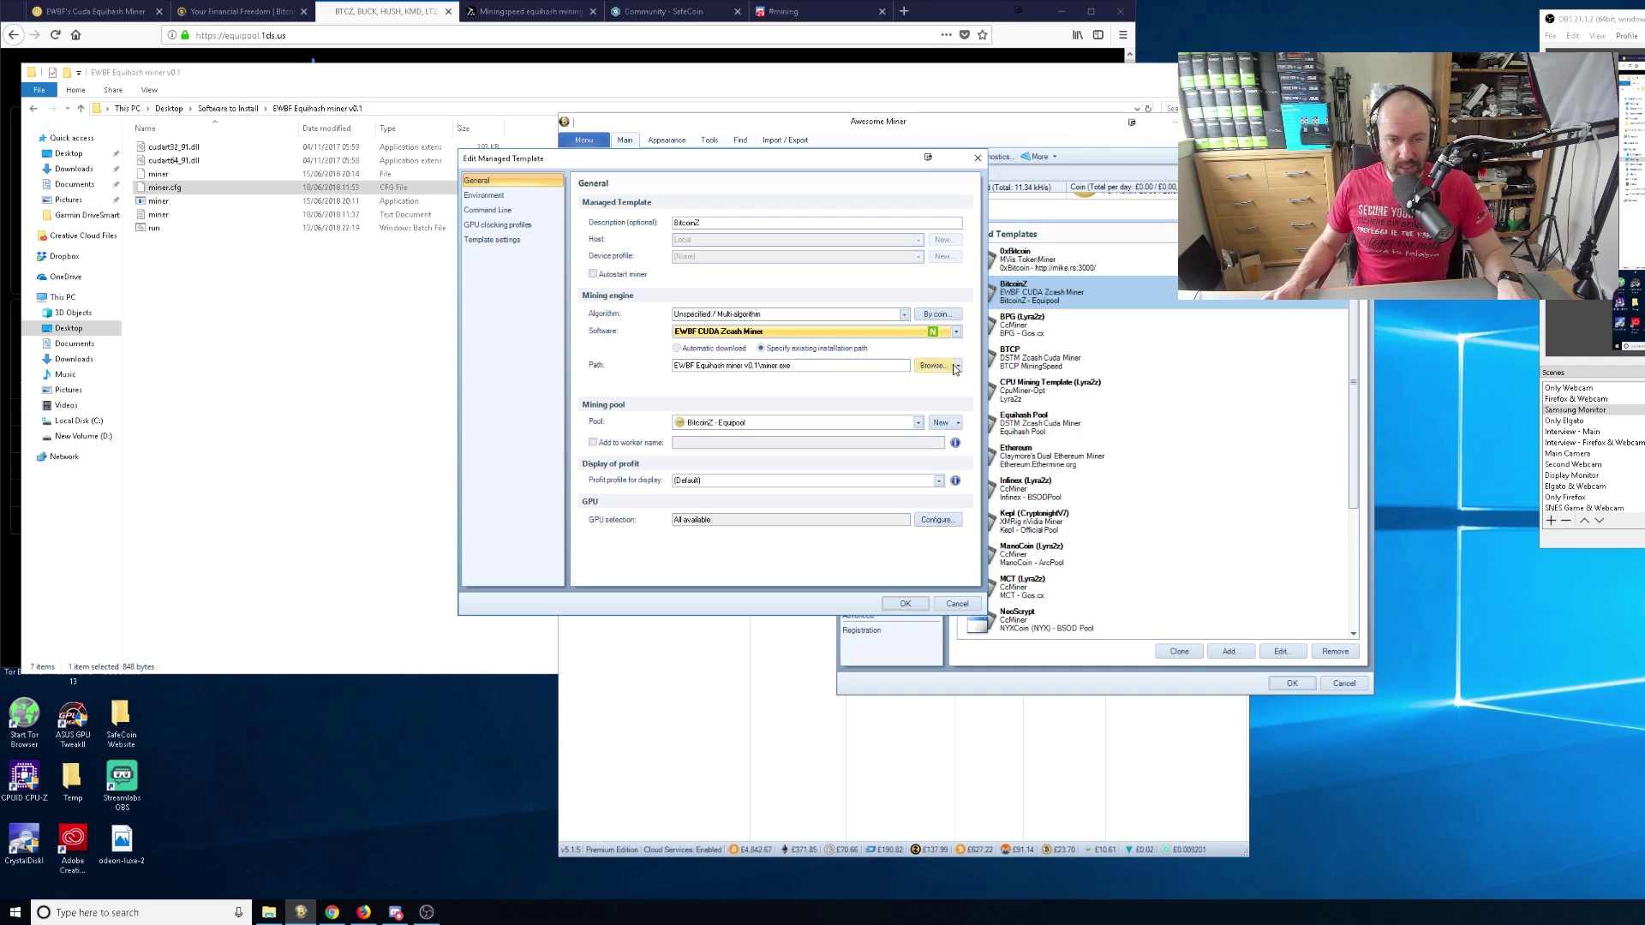
Set the path to local EWBF Equihash miner v0.1\miner.exe, keeping pool BitcoinZ - Equipool
{"action": "left_click", "coordinate": [942, 367]}
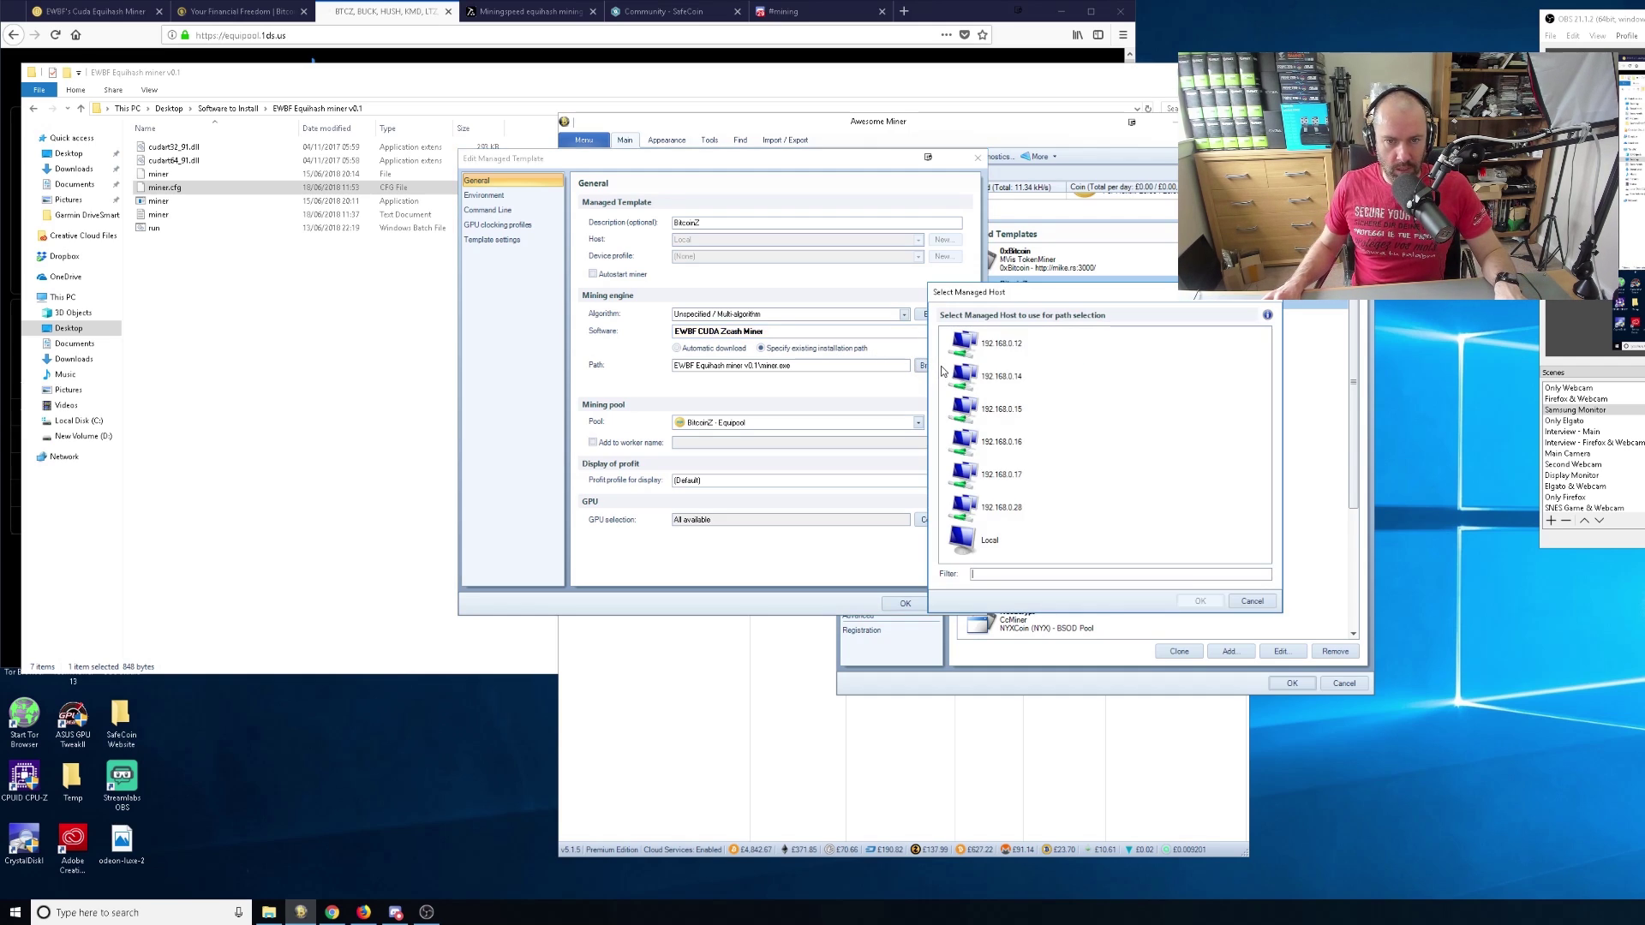
{"action": "left_click", "coordinate": [996, 538]}
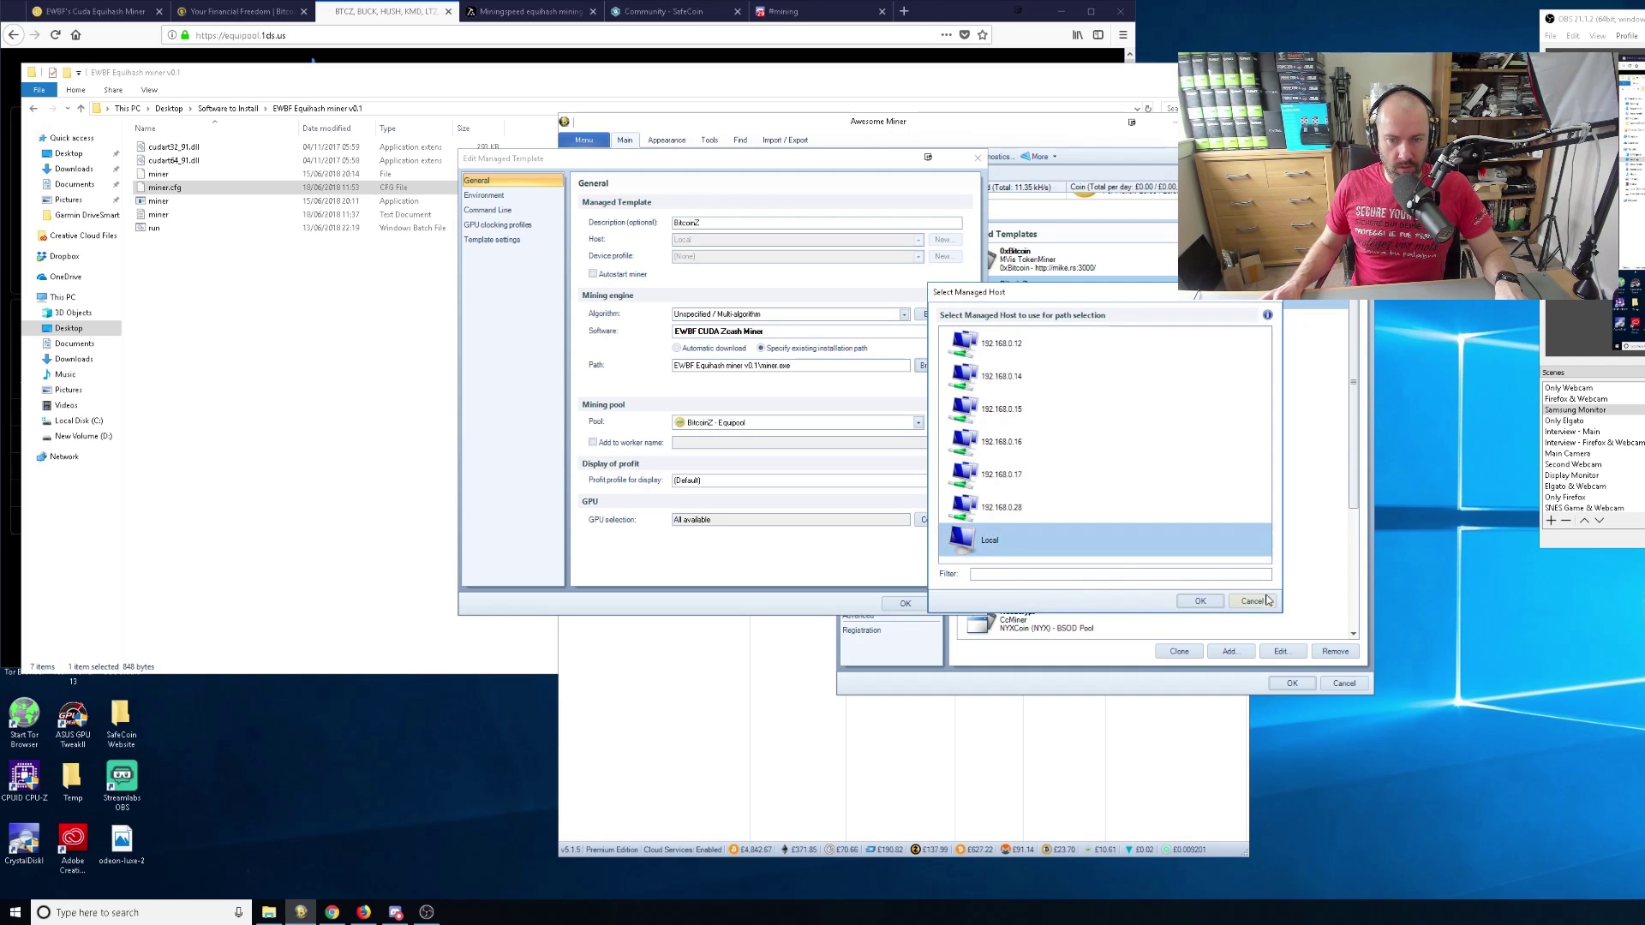
{"action": "left_click", "coordinate": [1201, 601]}
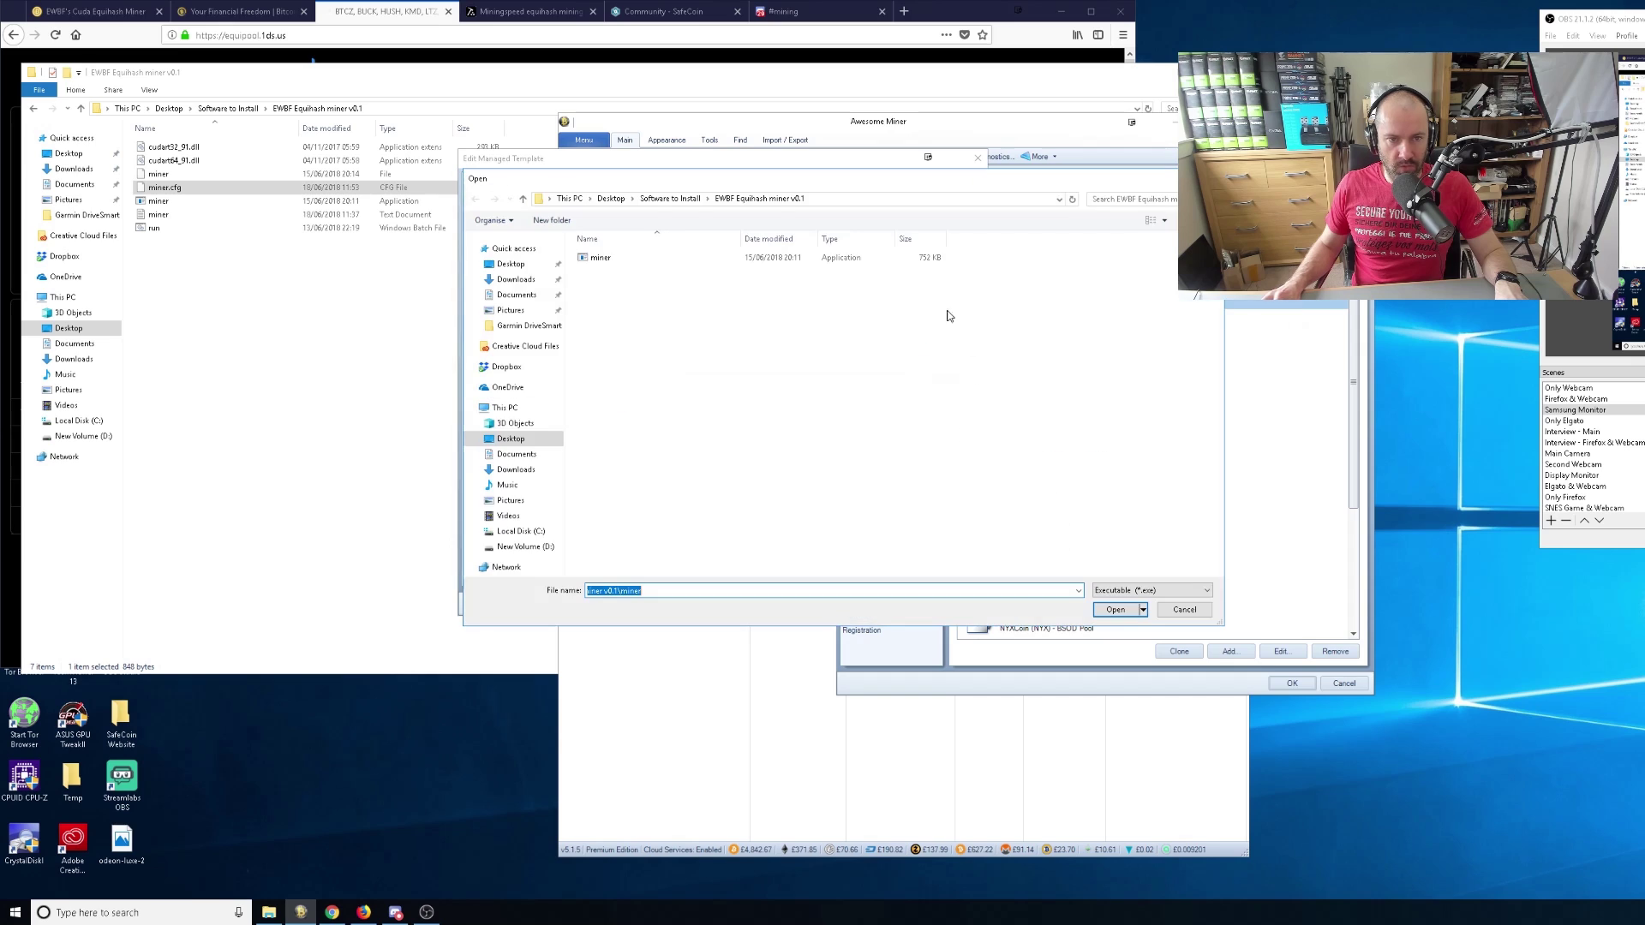
{"action": "left_click", "coordinate": [610, 261]}
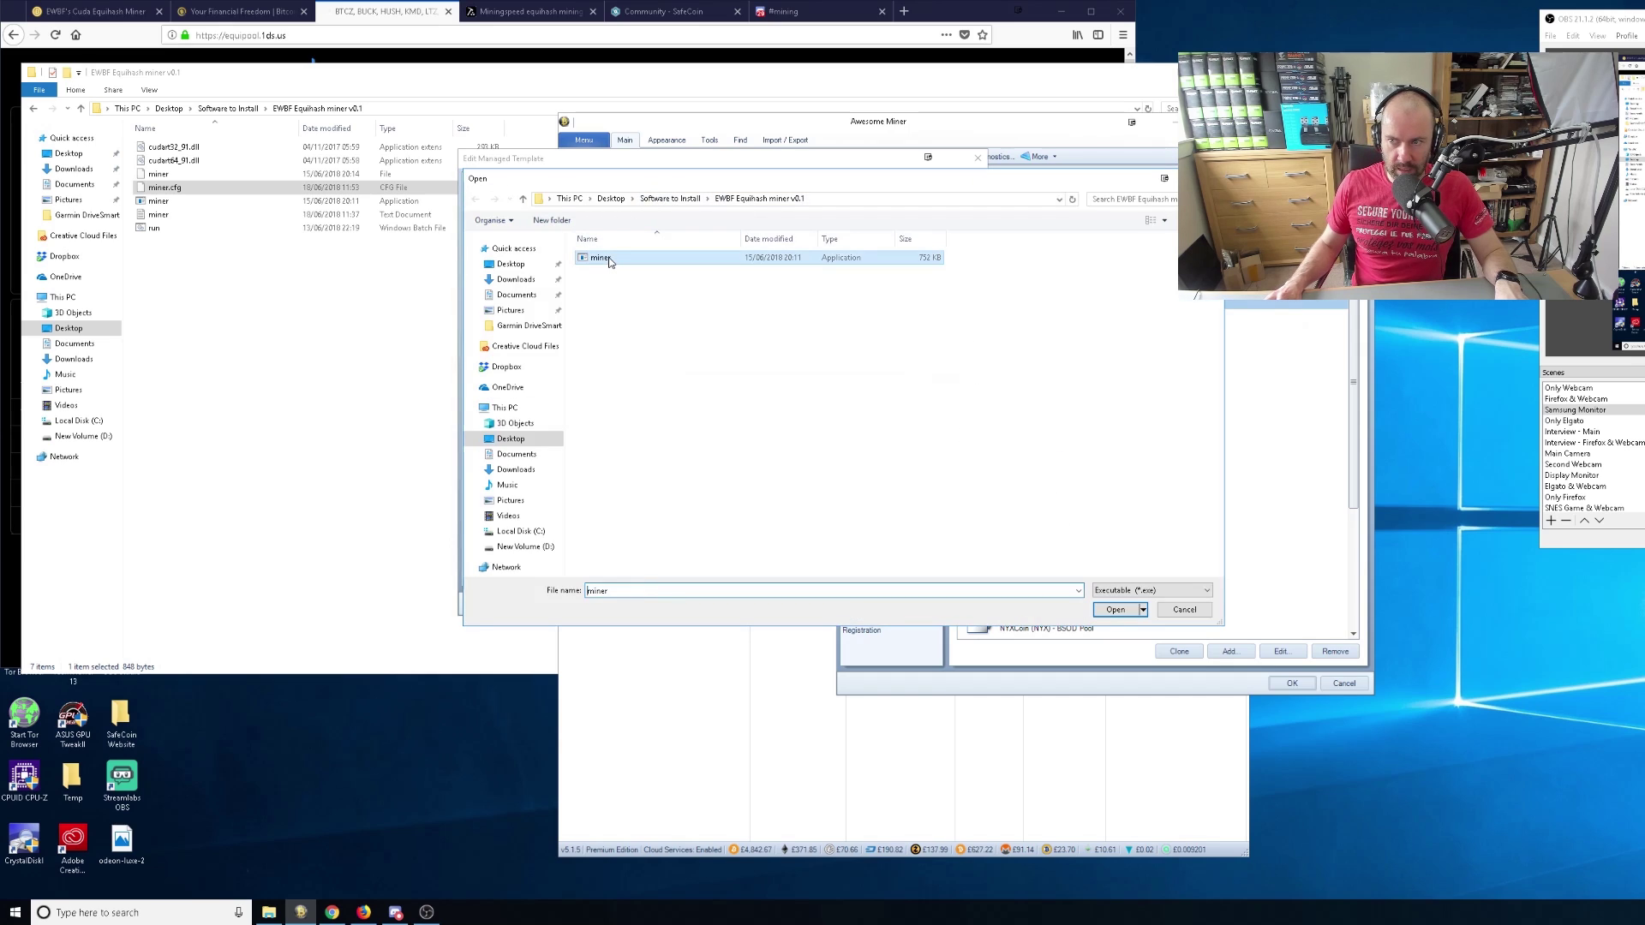
{"action": "left_click", "coordinate": [1174, 609]}
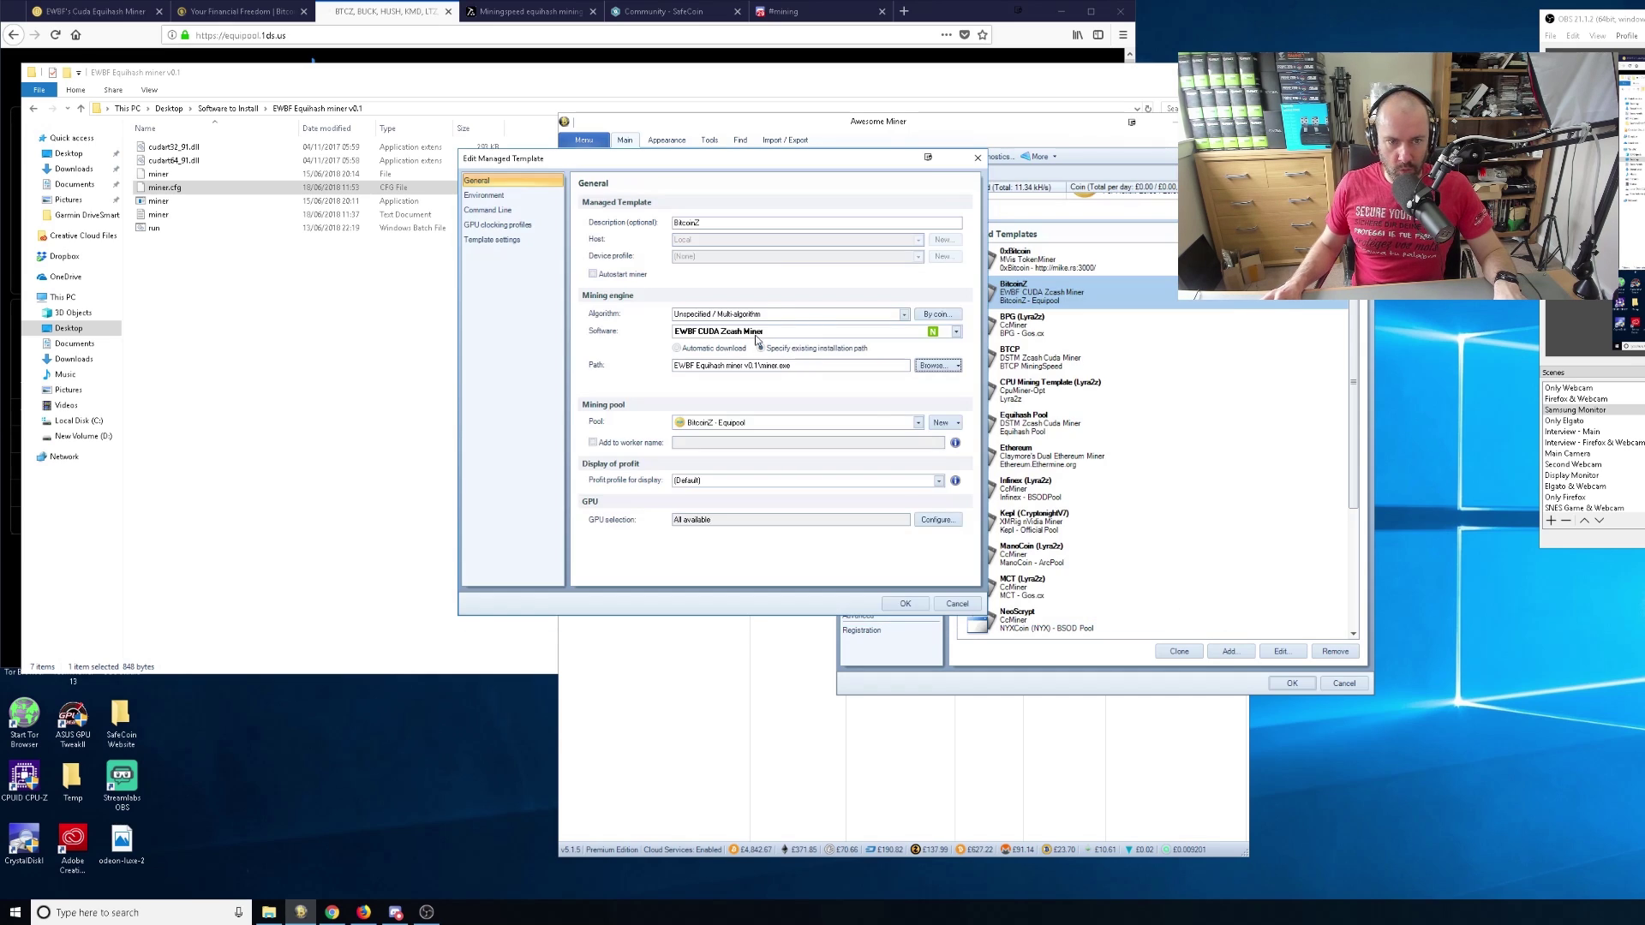
{"action": "left_click", "coordinate": [726, 430]}
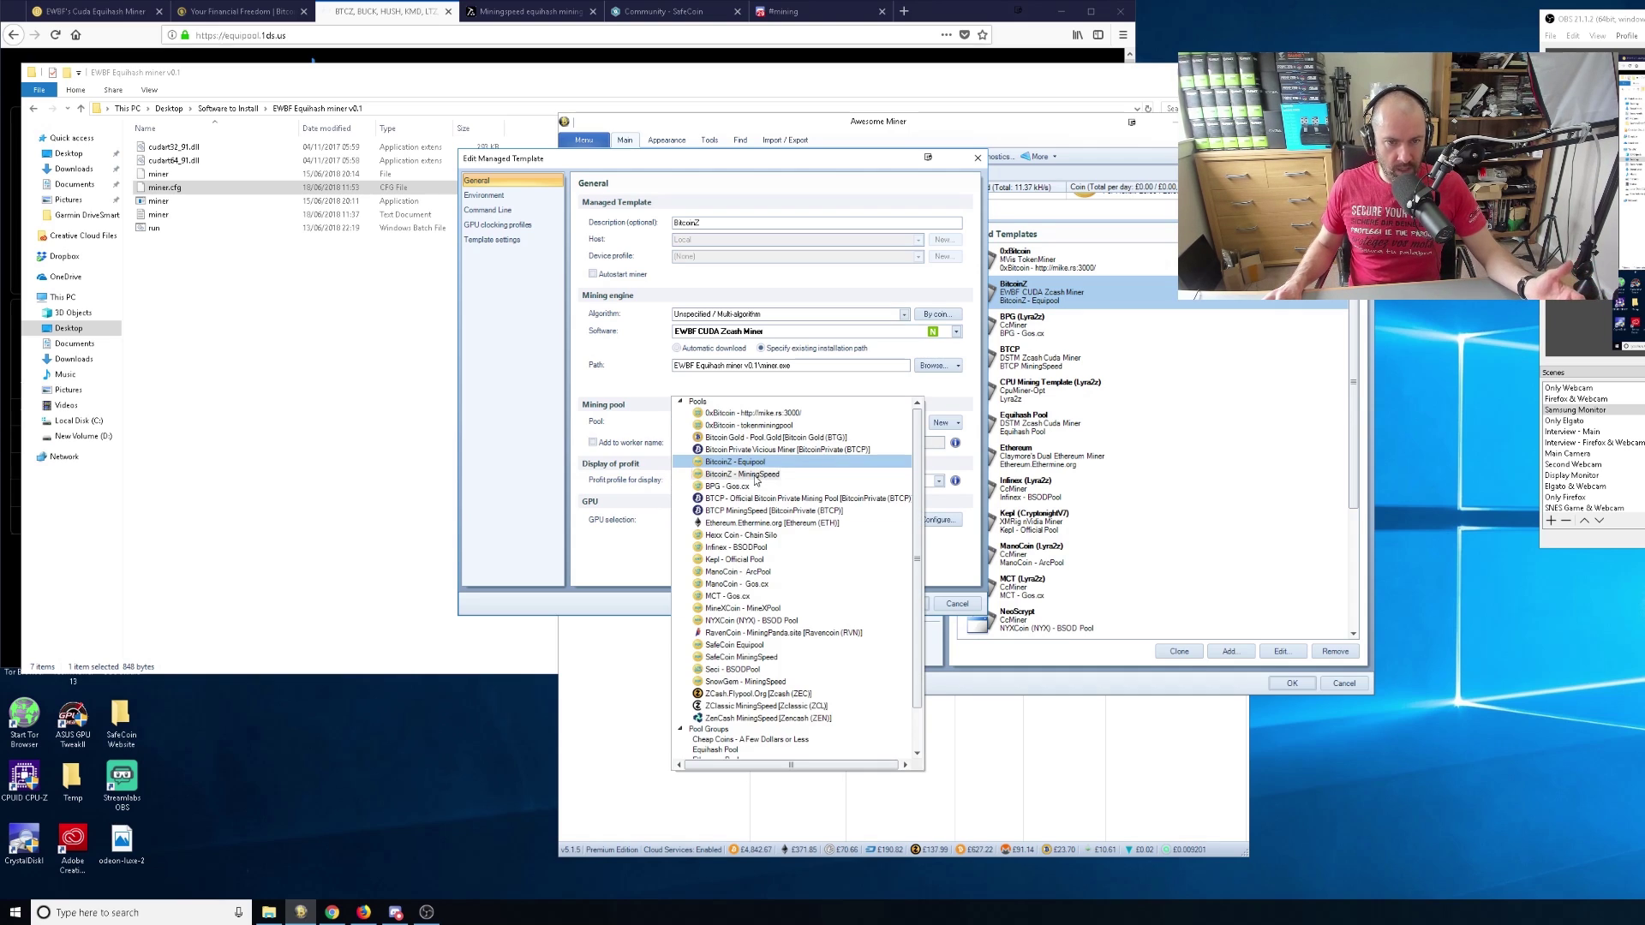
{"action": "left_click", "coordinate": [635, 394]}
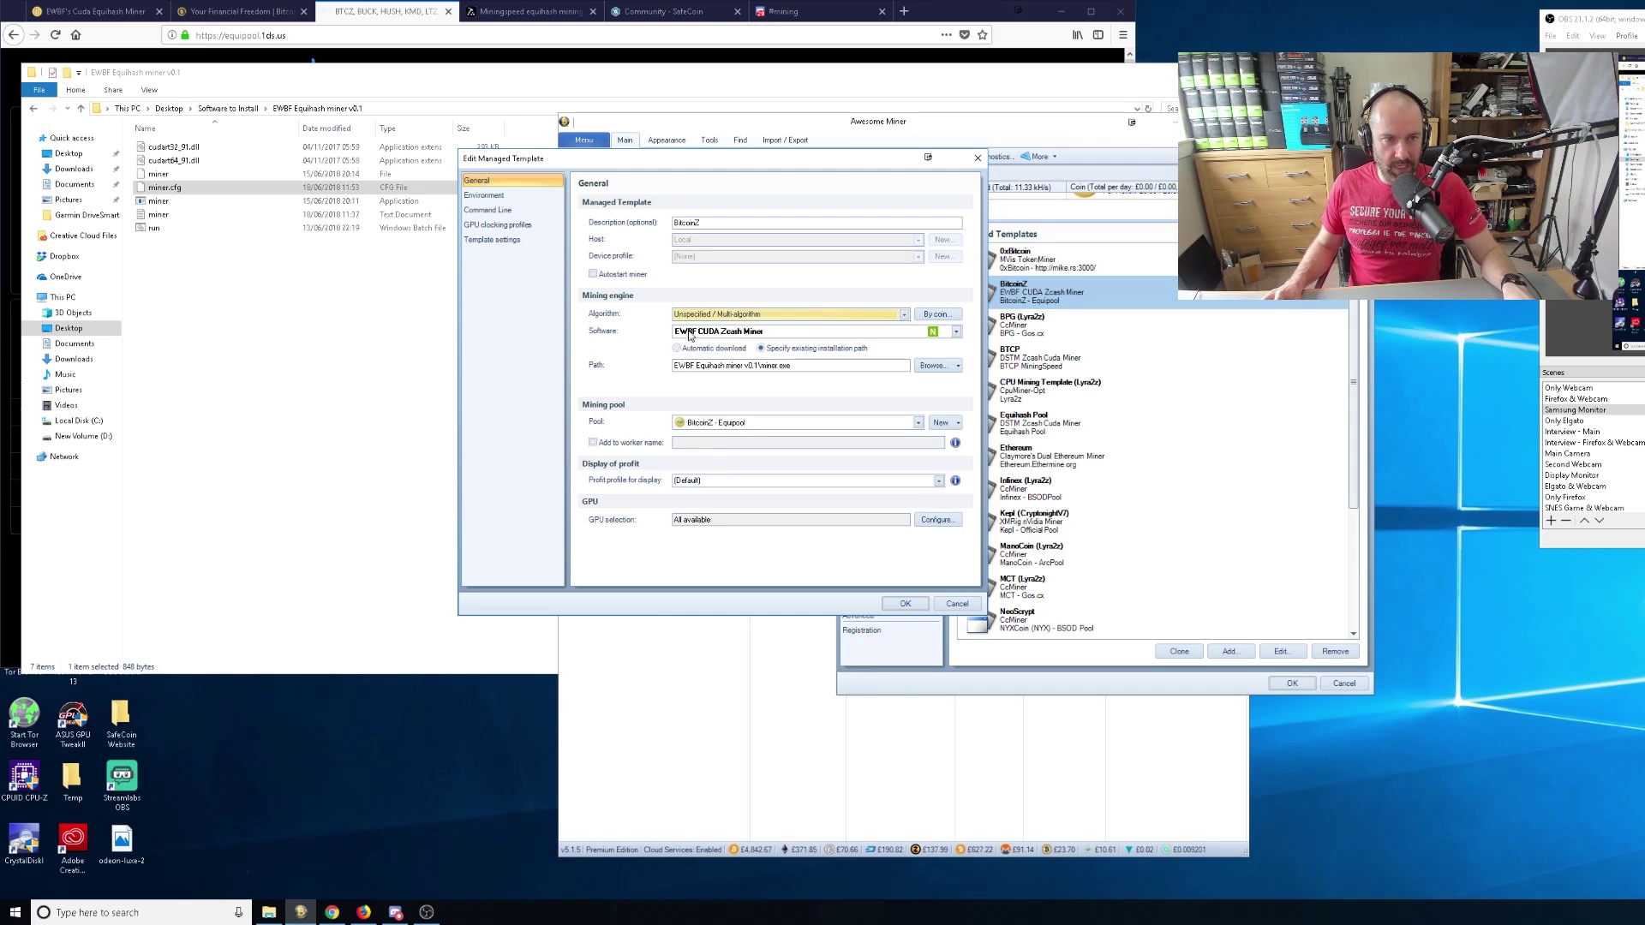
Compare the template's --algo 144_5 --pers Bitcoinz parameters with Miningspeed's required flags
{"action": "left_click", "coordinate": [512, 213]}
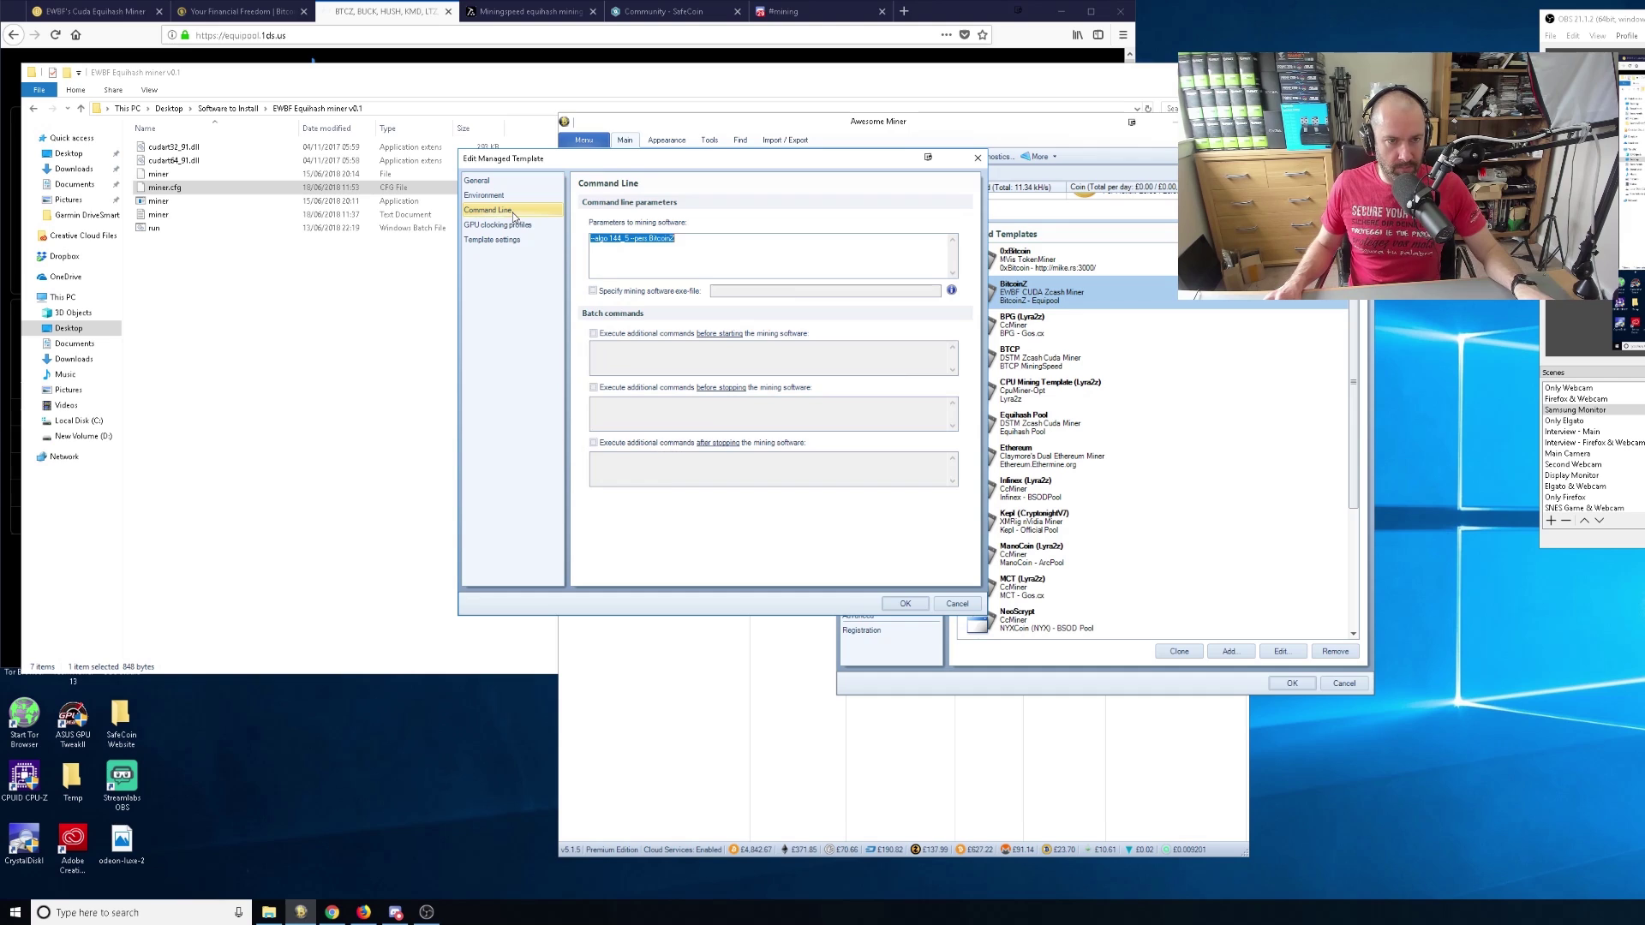
{"action": "left_click", "coordinate": [697, 246]}
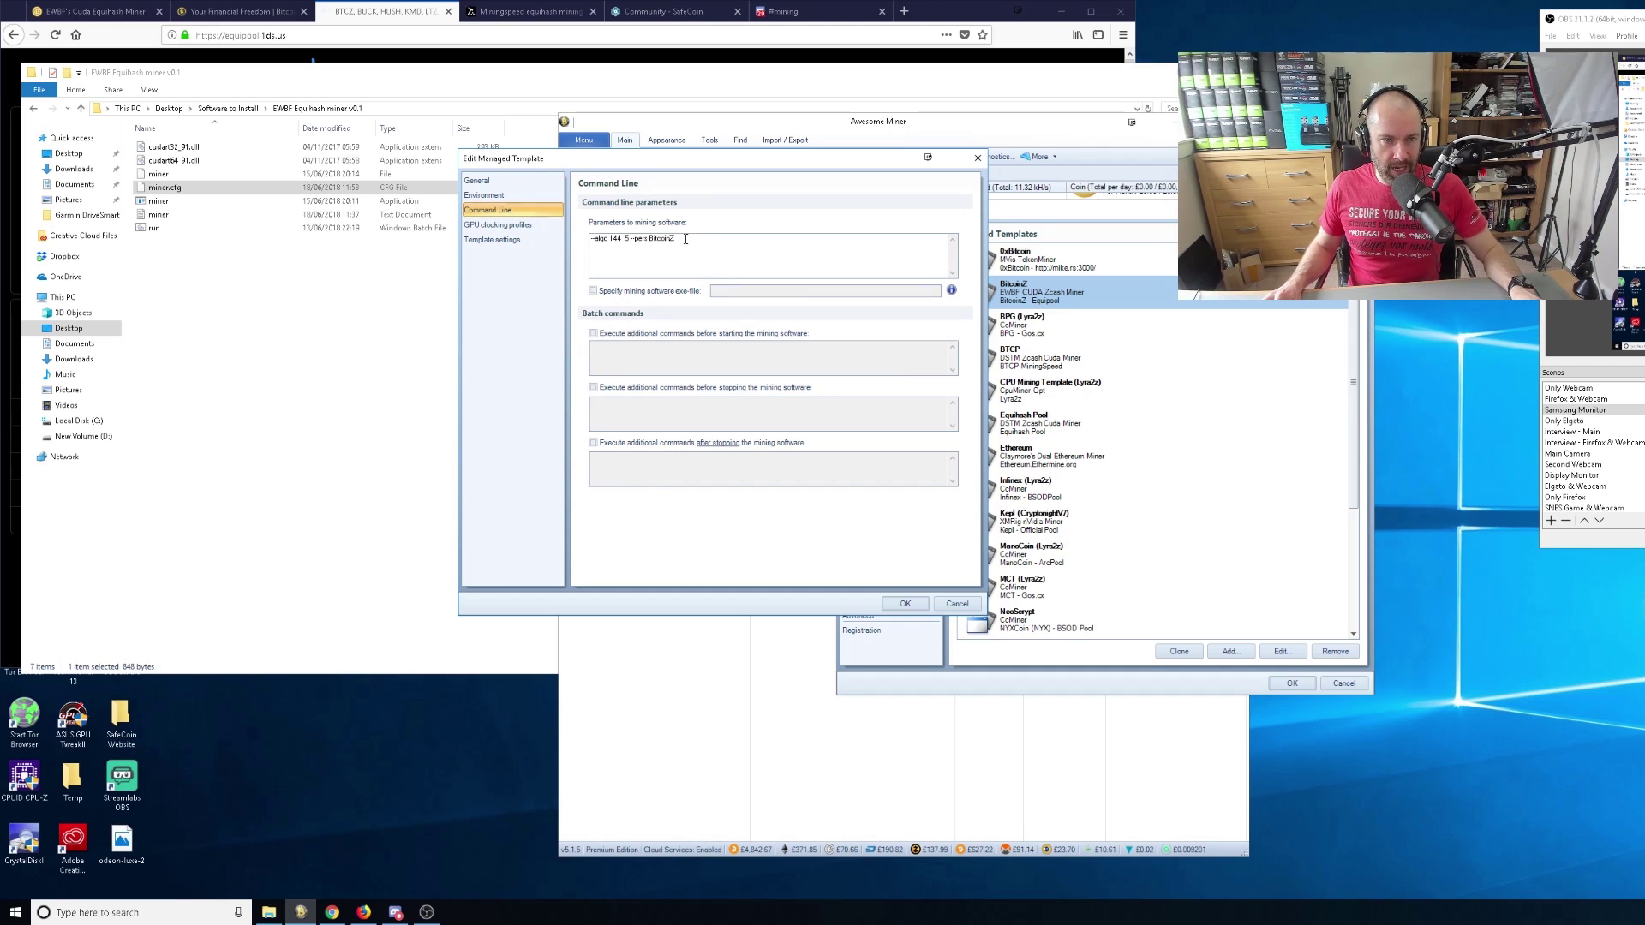
{"action": "left_click_drag", "start_coordinate": [685, 239], "coordinate": [585, 245]}
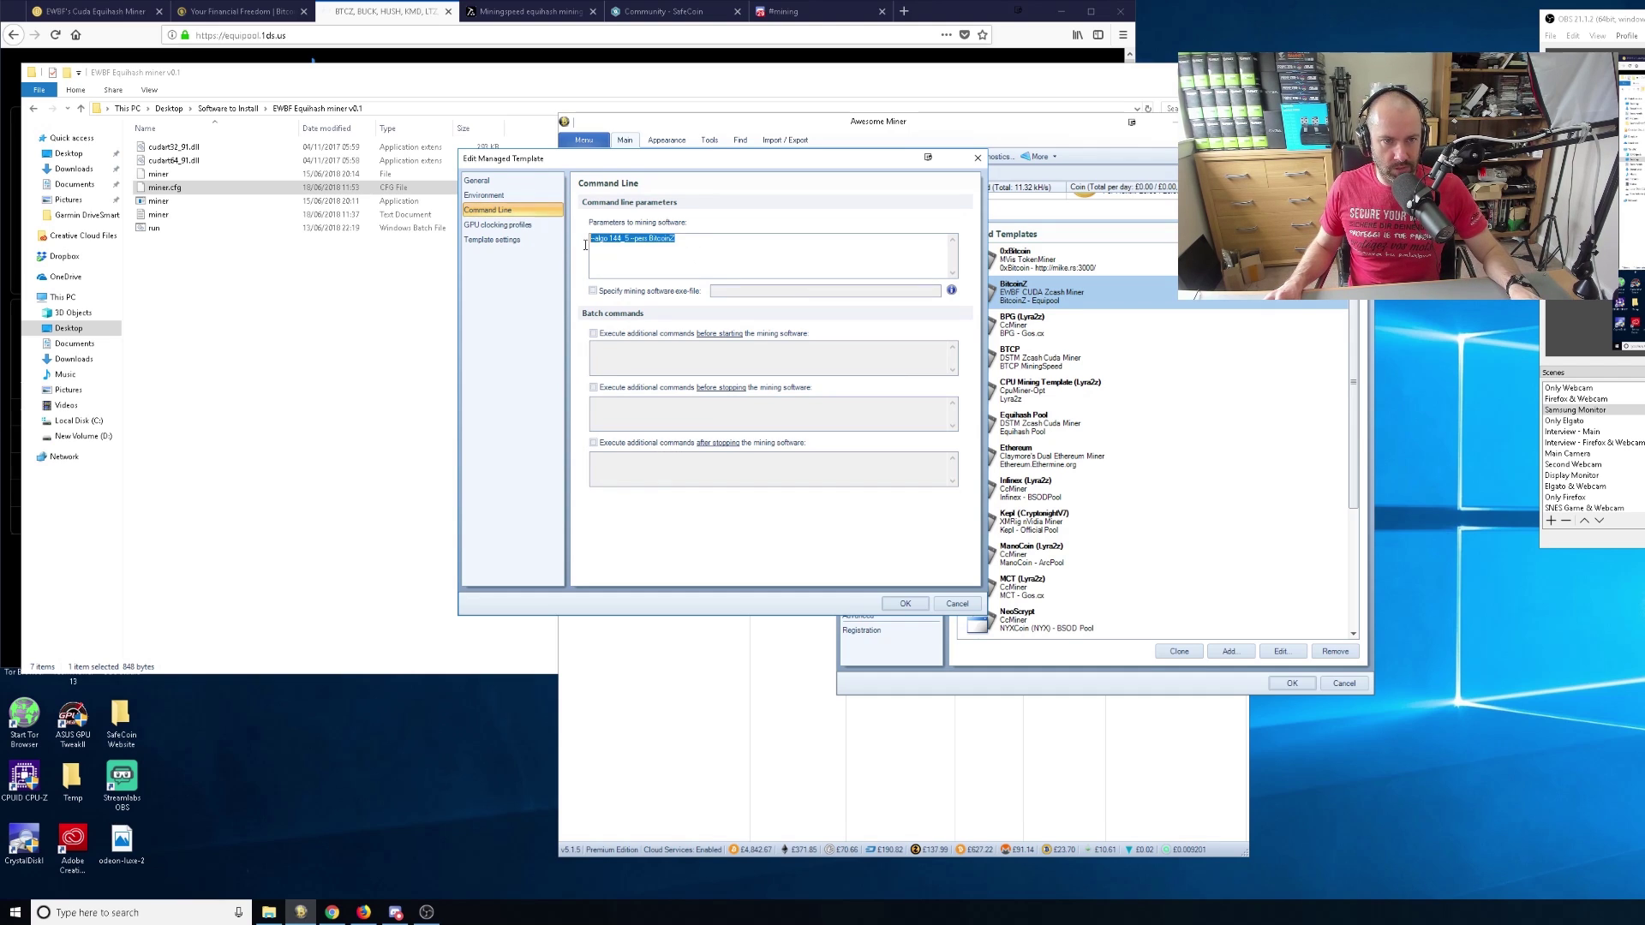
{"action": "left_click", "coordinate": [495, 11]}
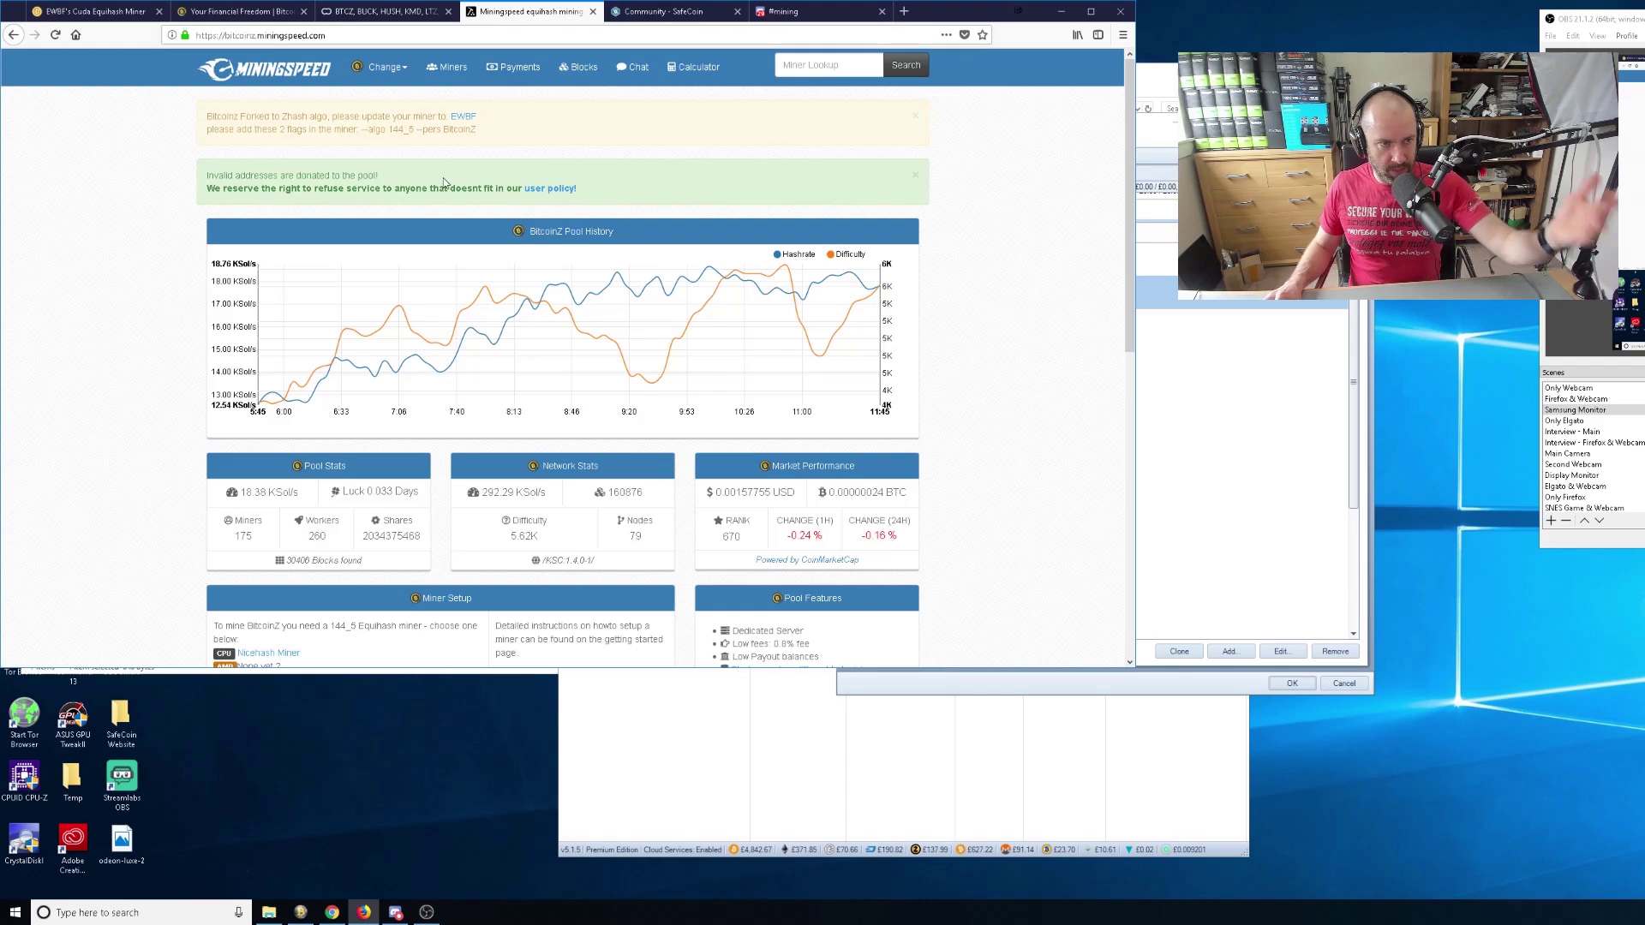
{"action": "left_click_drag", "start_coordinate": [361, 130], "coordinate": [469, 144]}
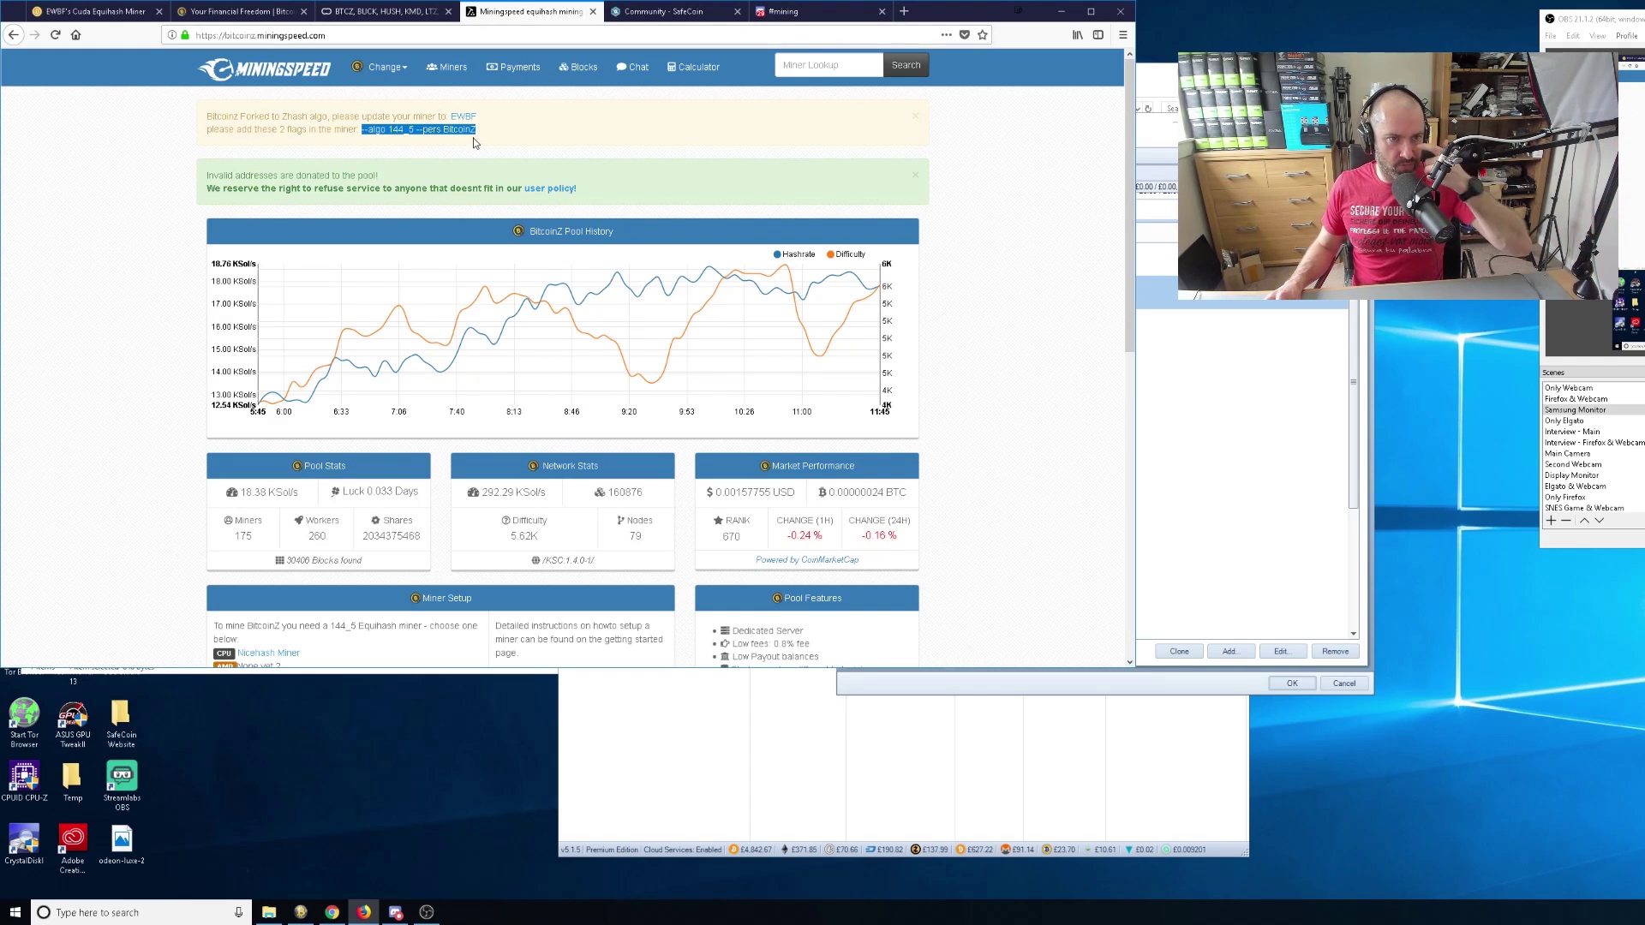
Check the --algo 144_5 --pers BitcoinZ flags in Equipool's command, then return to the template
{"action": "left_click", "coordinate": [411, 14]}
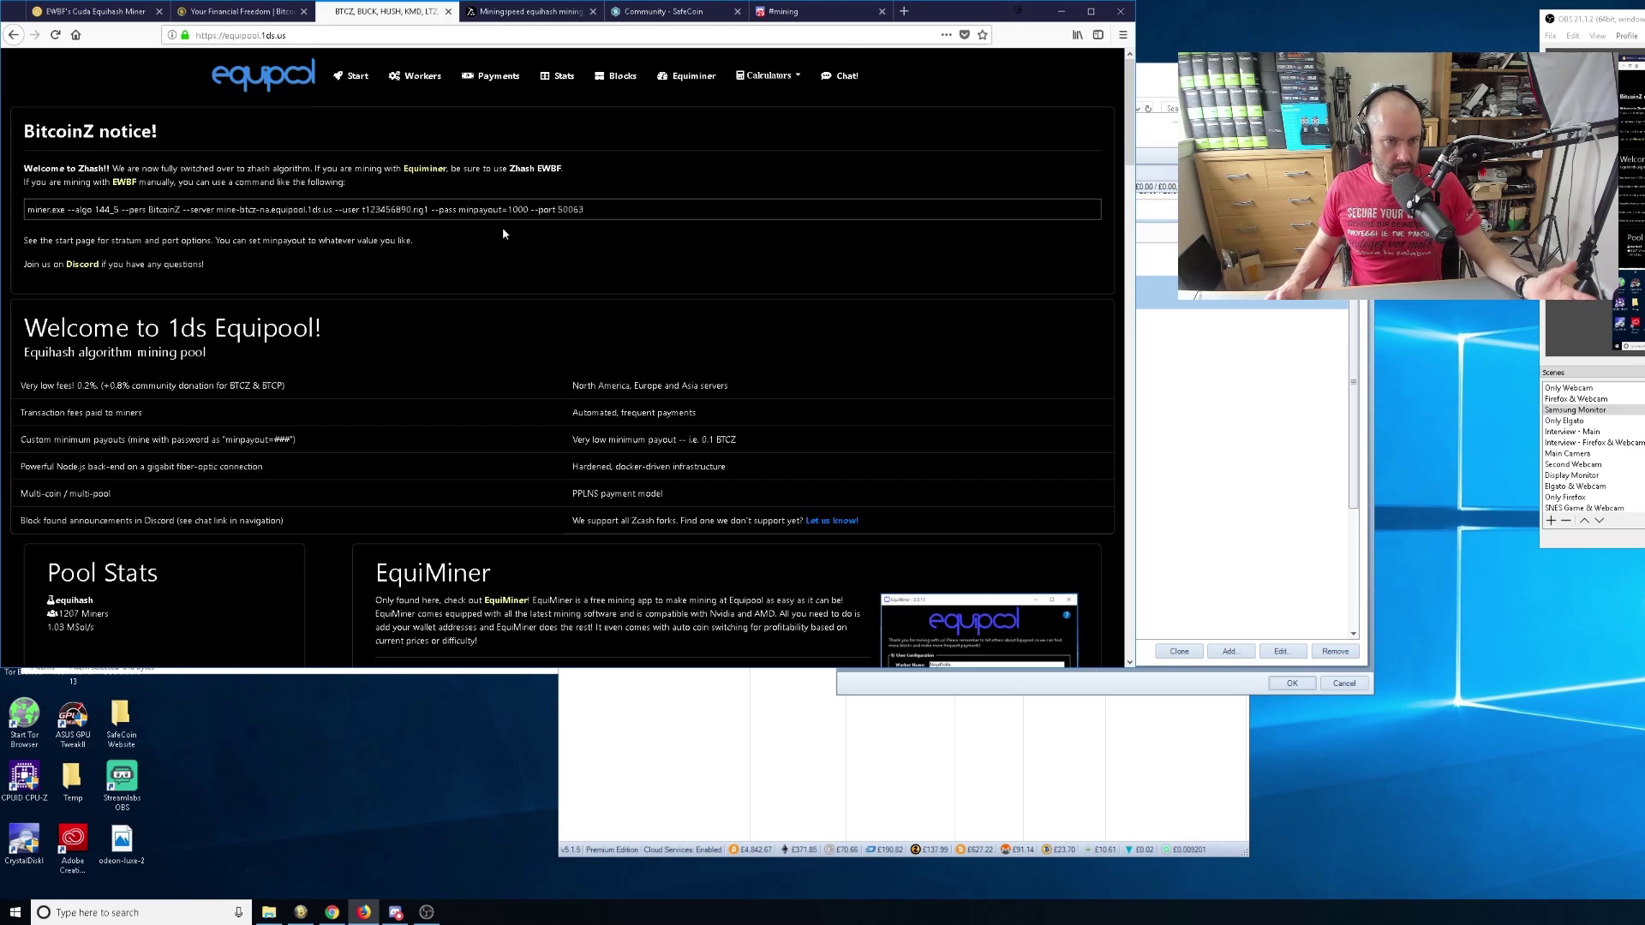
{"action": "left_click_drag", "start_coordinate": [180, 210], "coordinate": [76, 221]}
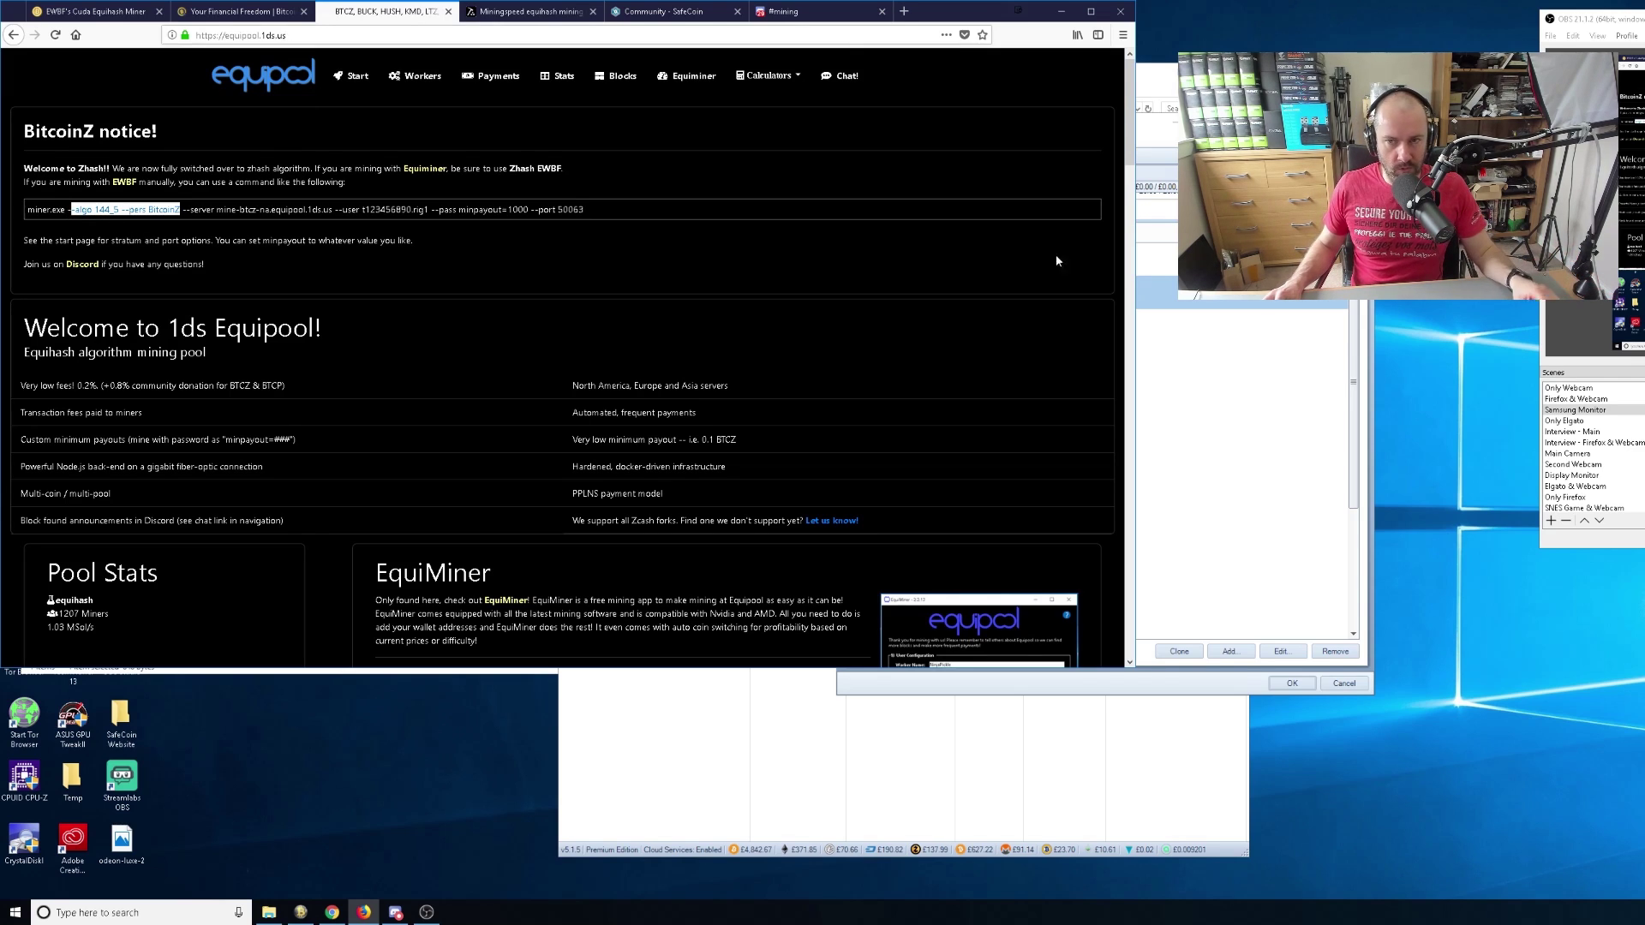
{"action": "left_click", "coordinate": [1141, 408]}
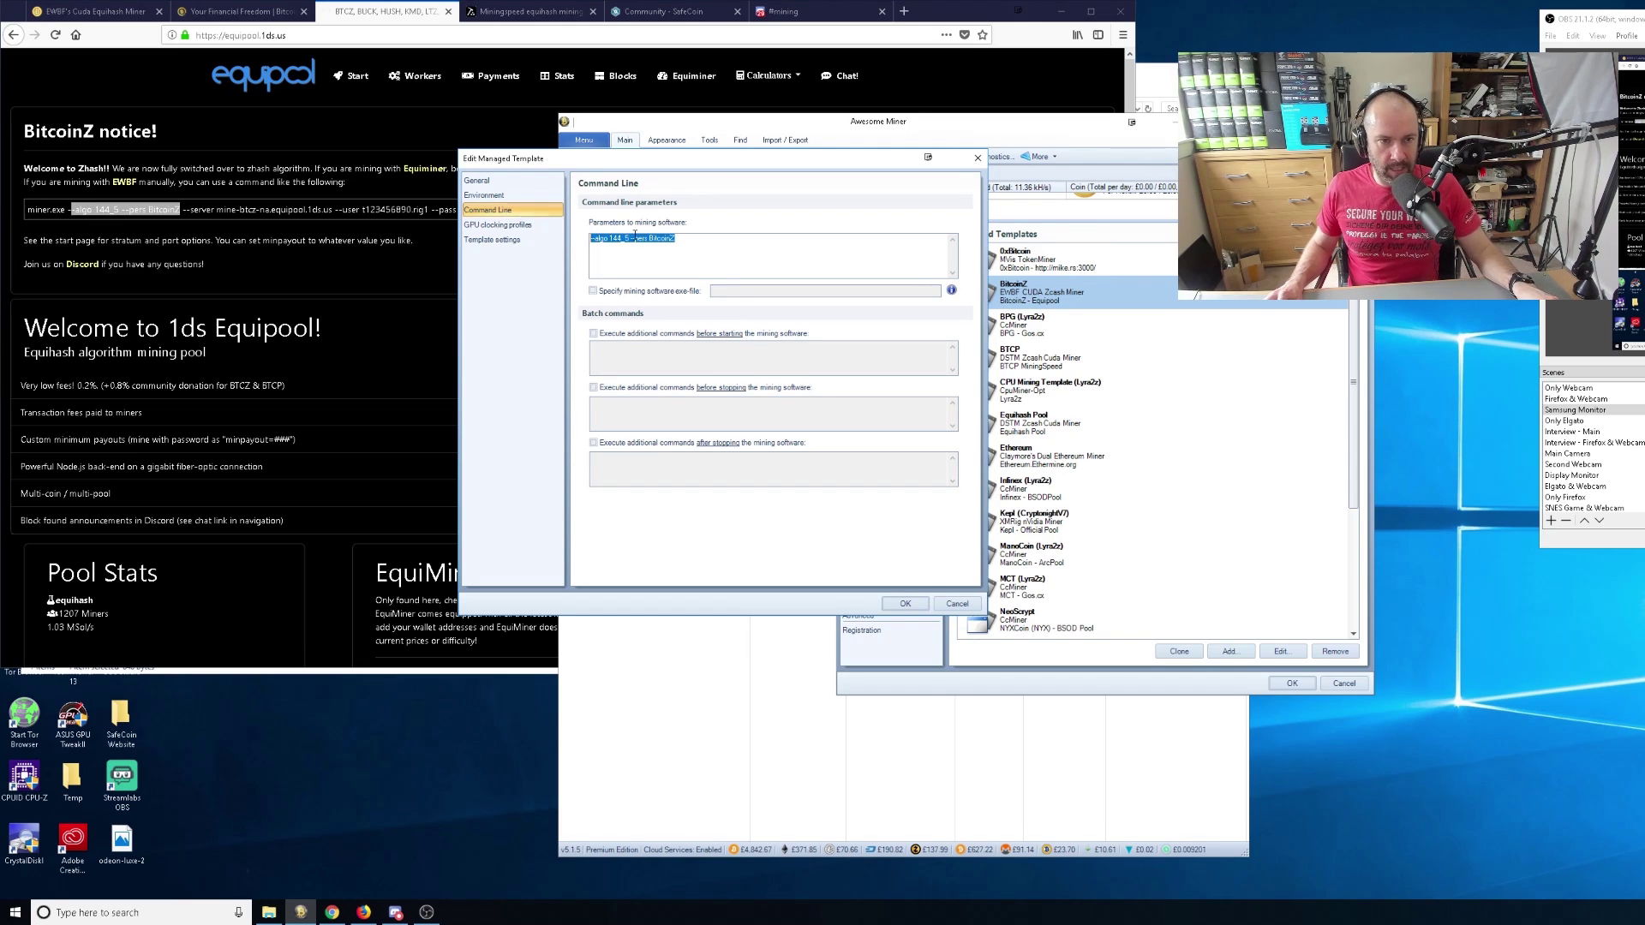
Review the --algo 144_5 --pers BitcoinZ parameters and the template's General page settings
{"action": "left_click", "coordinate": [682, 244]}
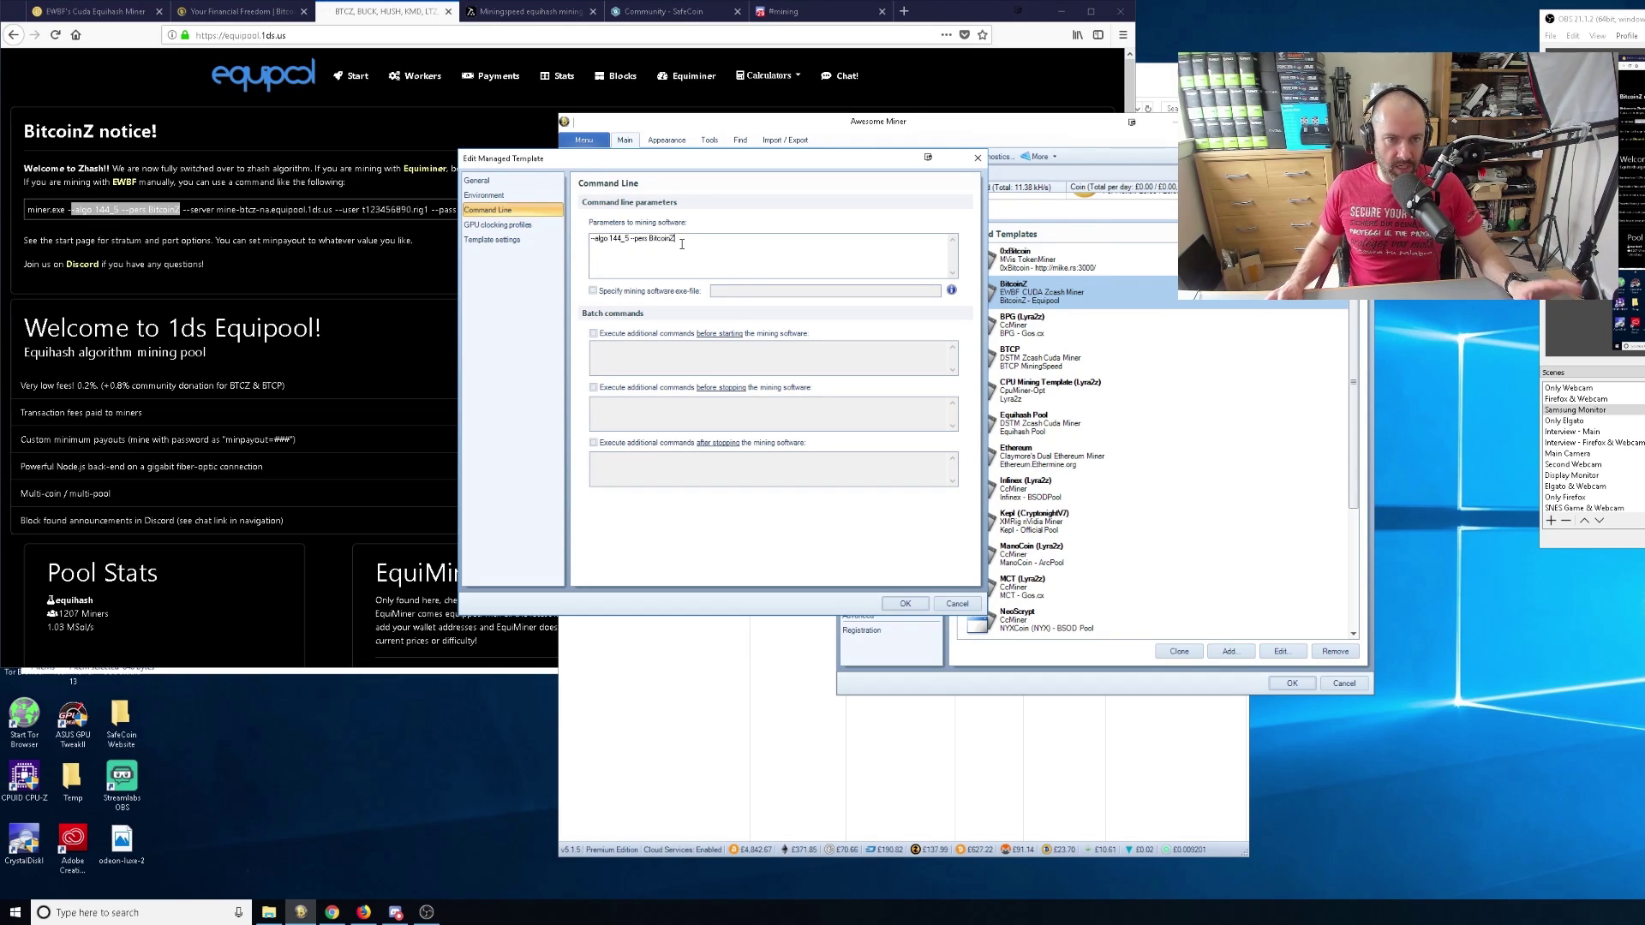
{"action": "left_click_drag", "start_coordinate": [679, 239], "coordinate": [656, 241]}
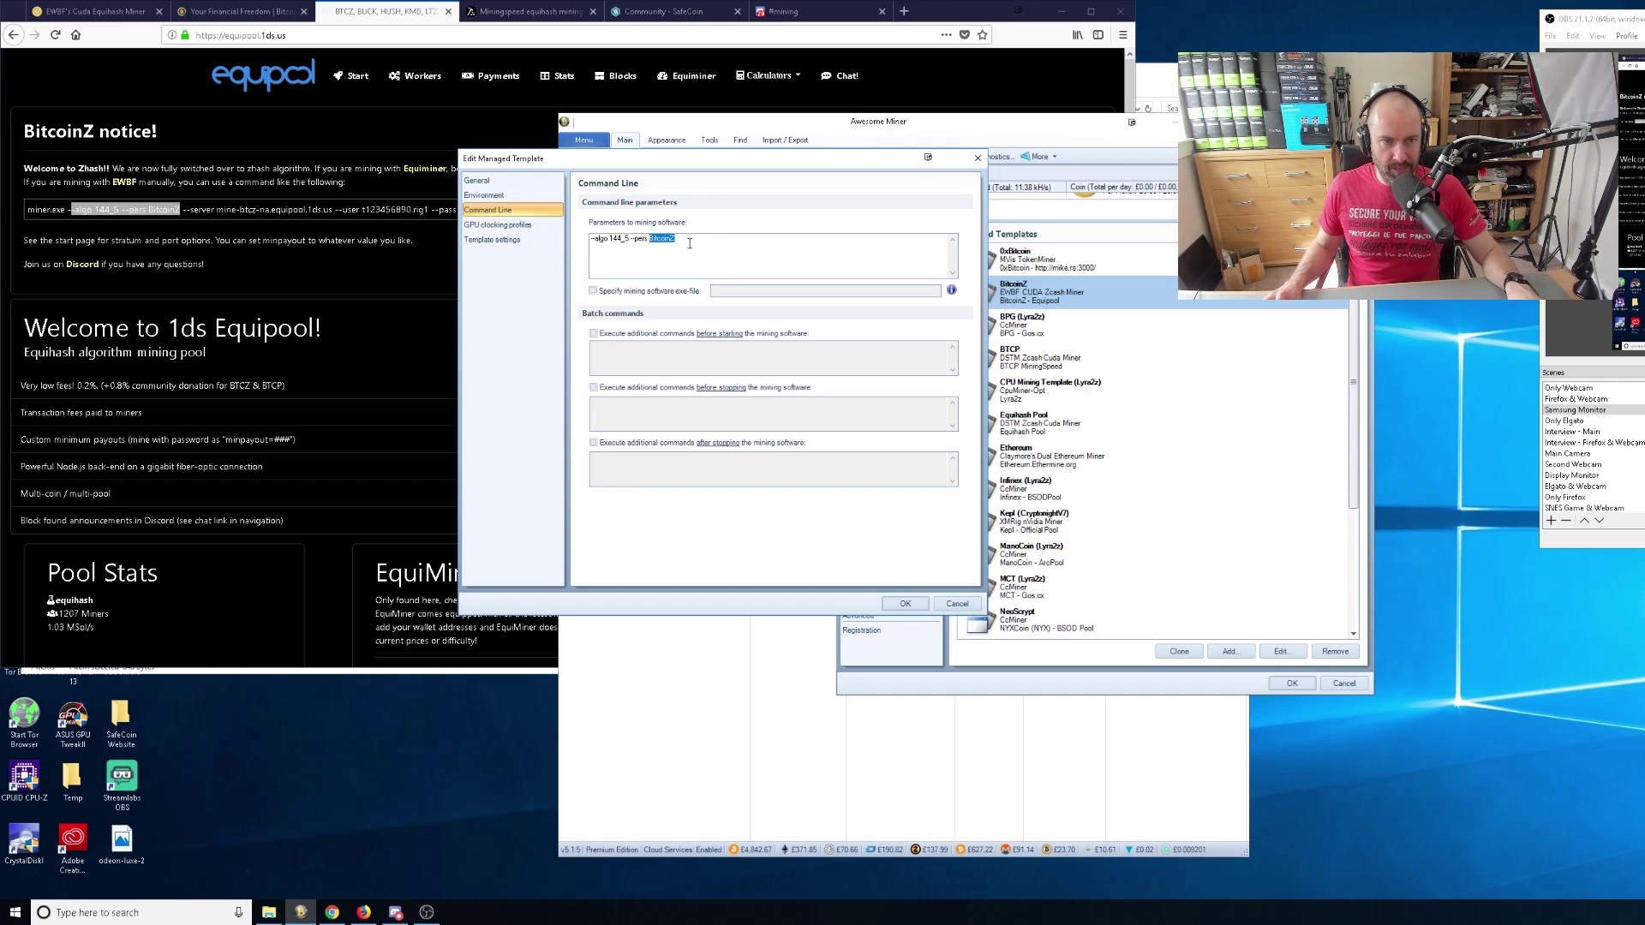
{"action": "left_click", "coordinate": [532, 186]}
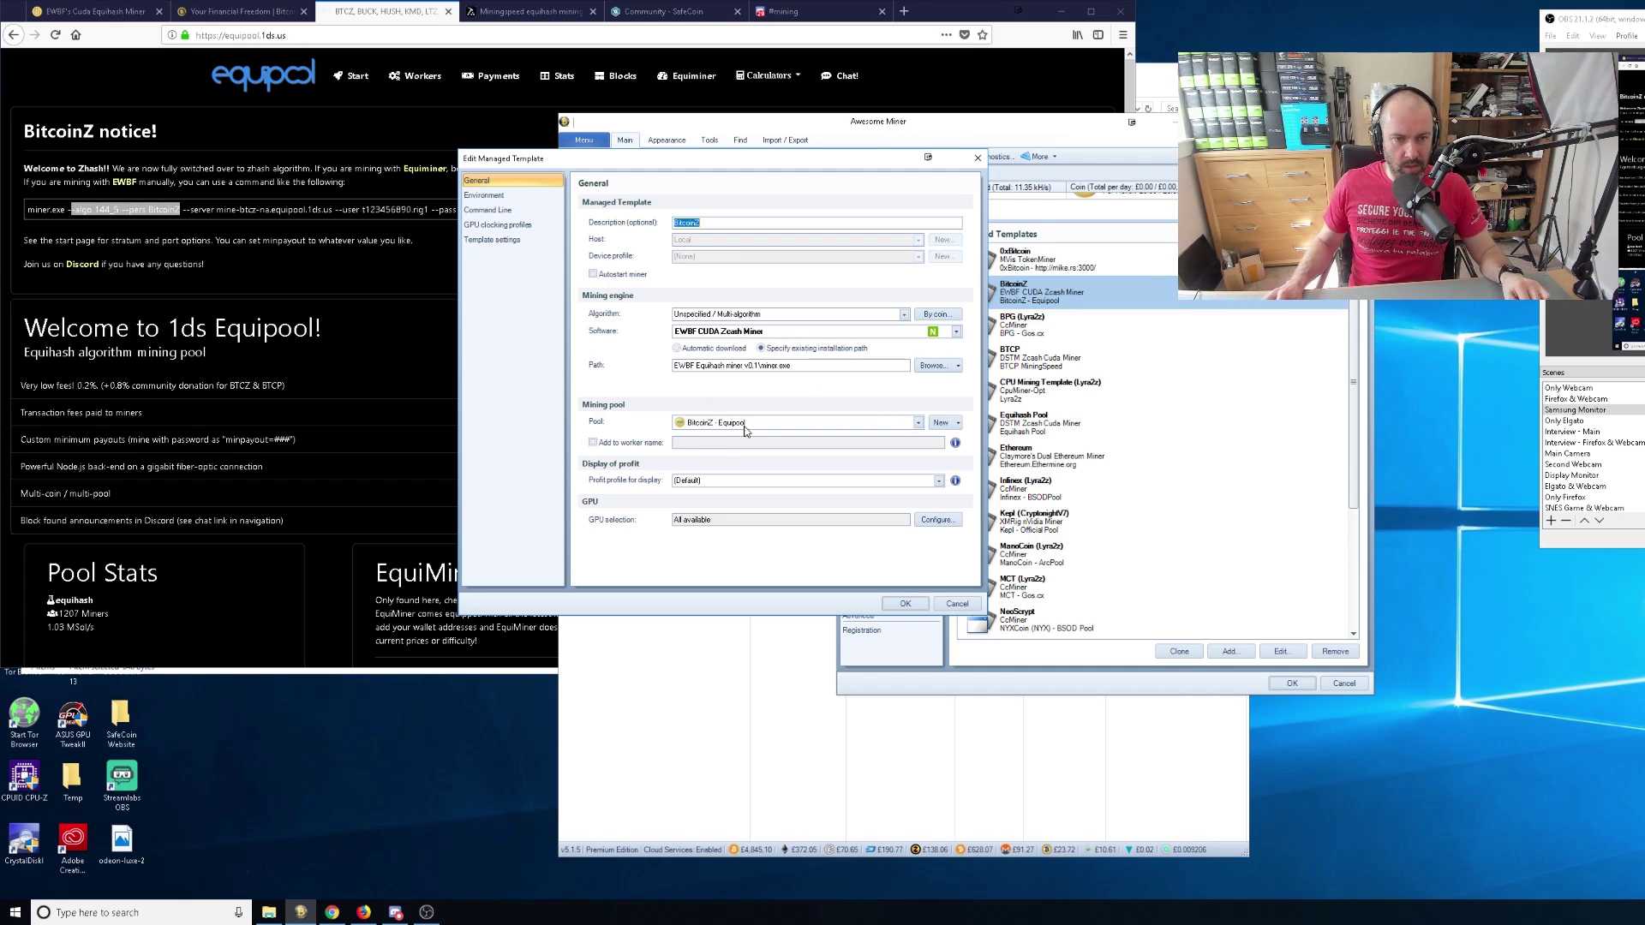
{"action": "left_click", "coordinate": [529, 211]}
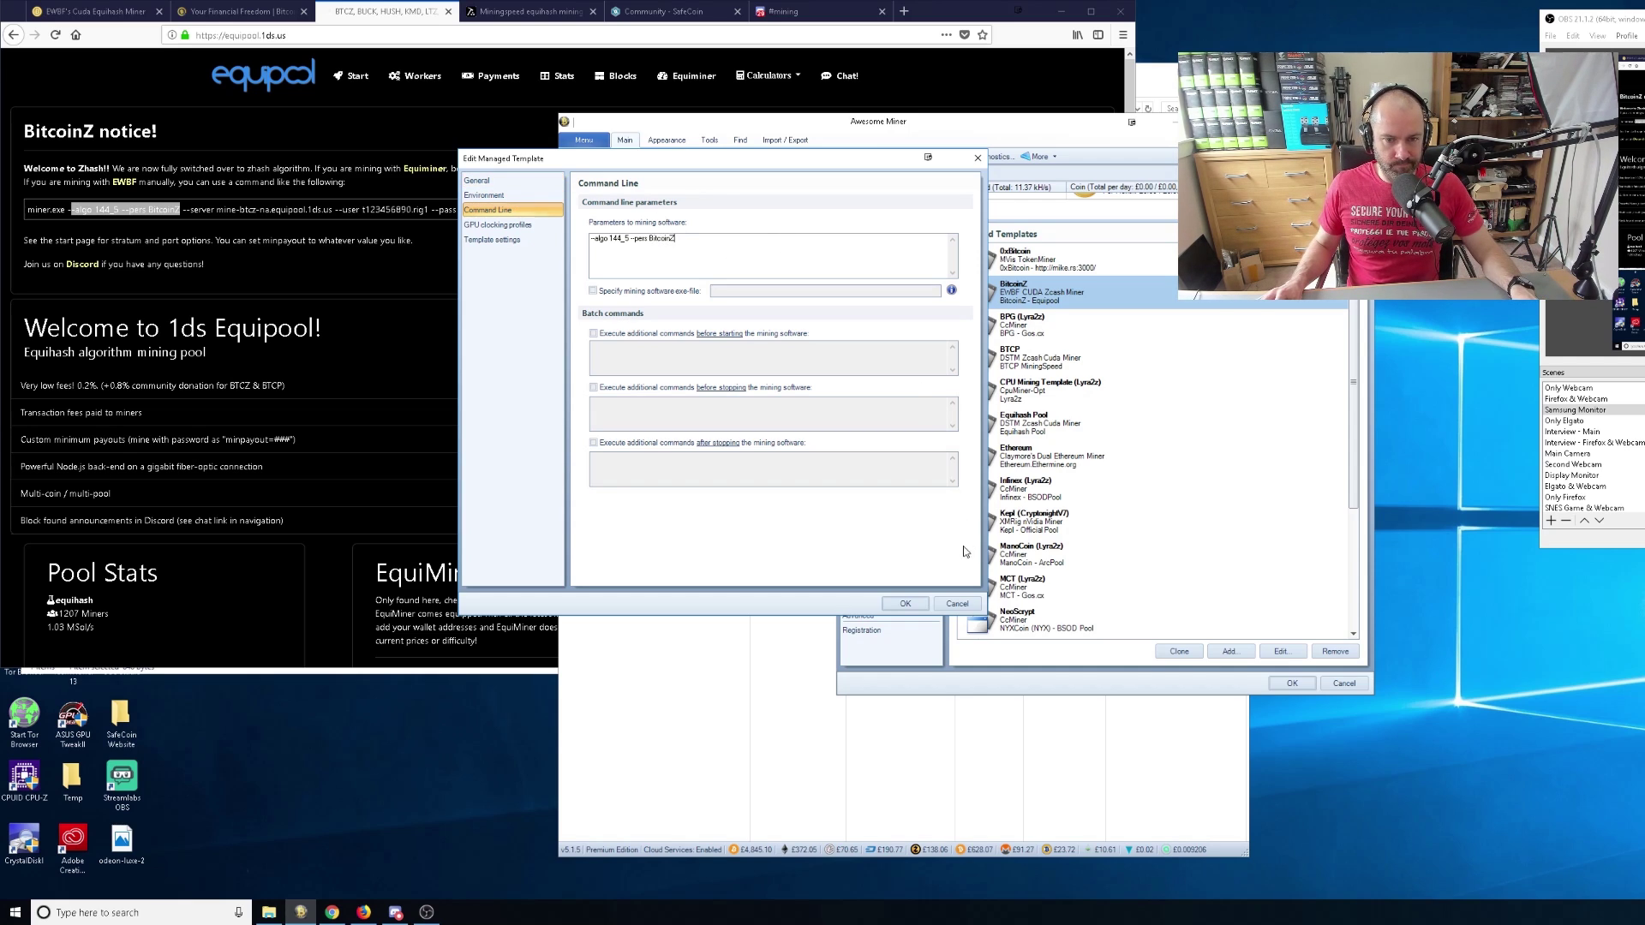
Save the template and rig options, then start mining on RIG 1
{"action": "left_click", "coordinate": [914, 608]}
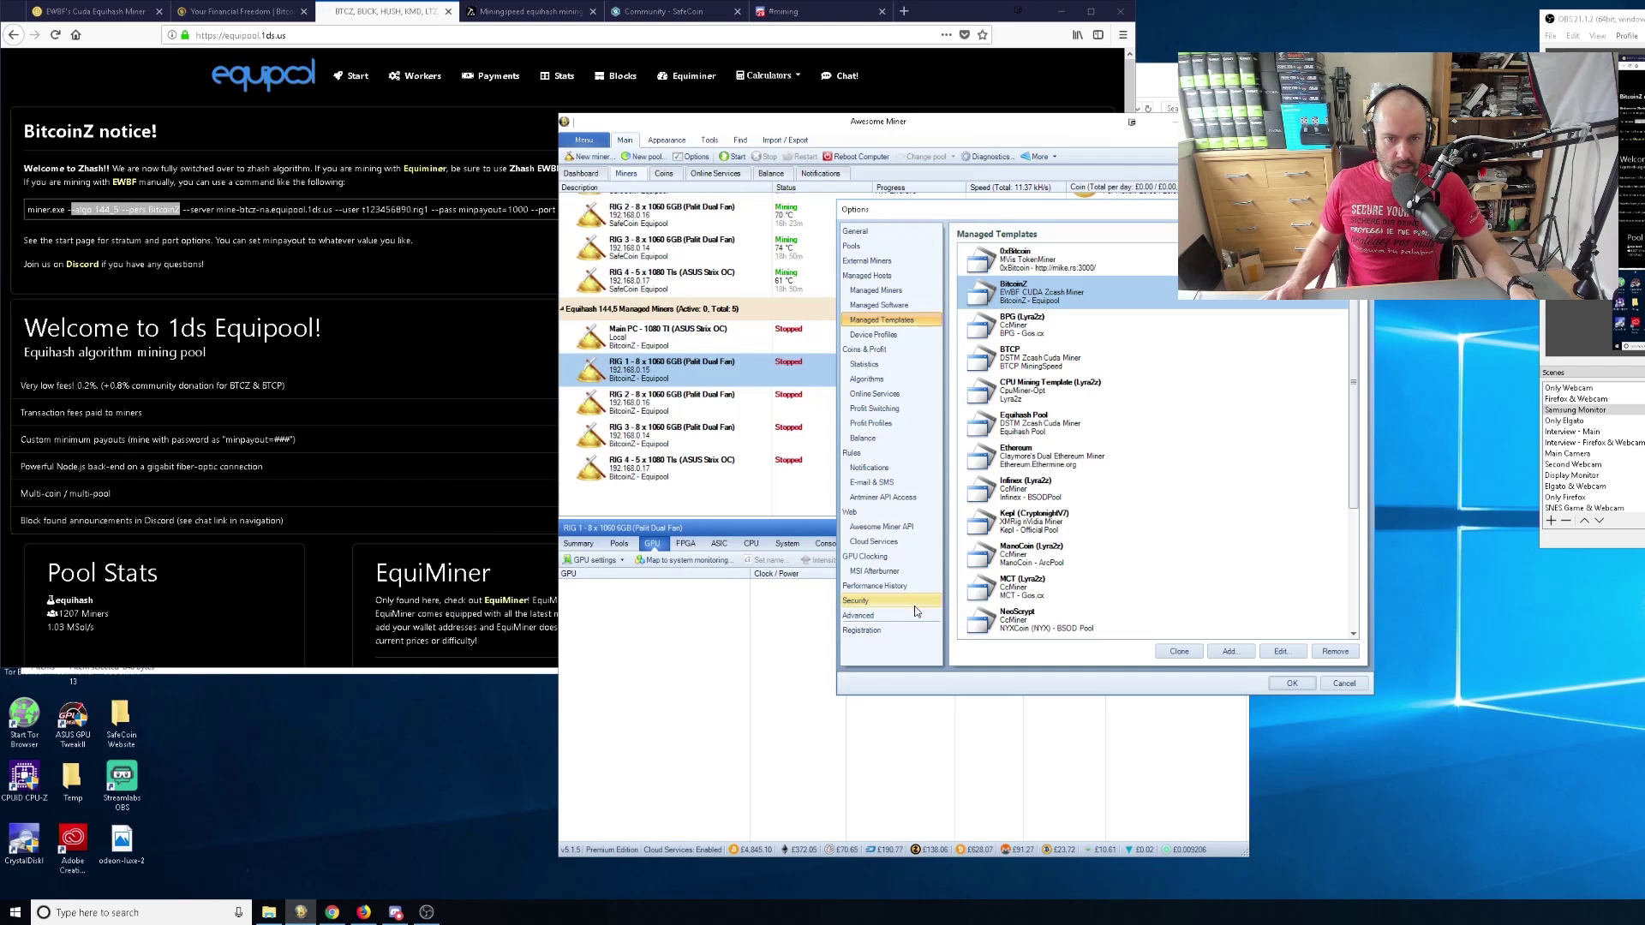
{"action": "left_click", "coordinate": [1289, 684]}
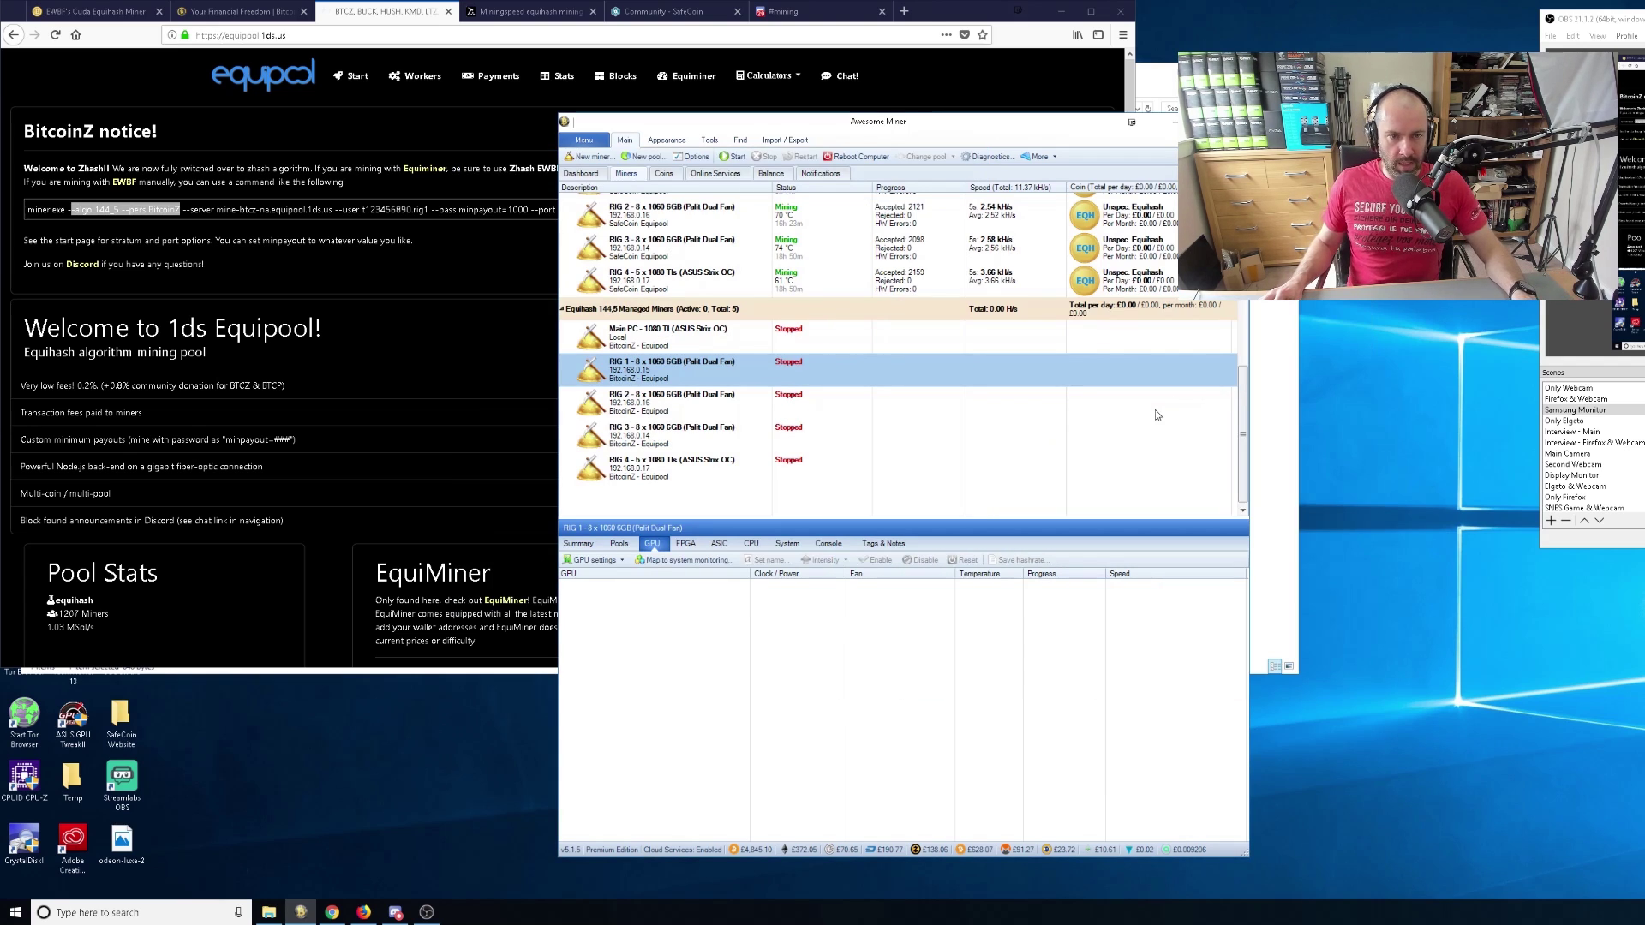
{"action": "right_click", "coordinate": [660, 376]}
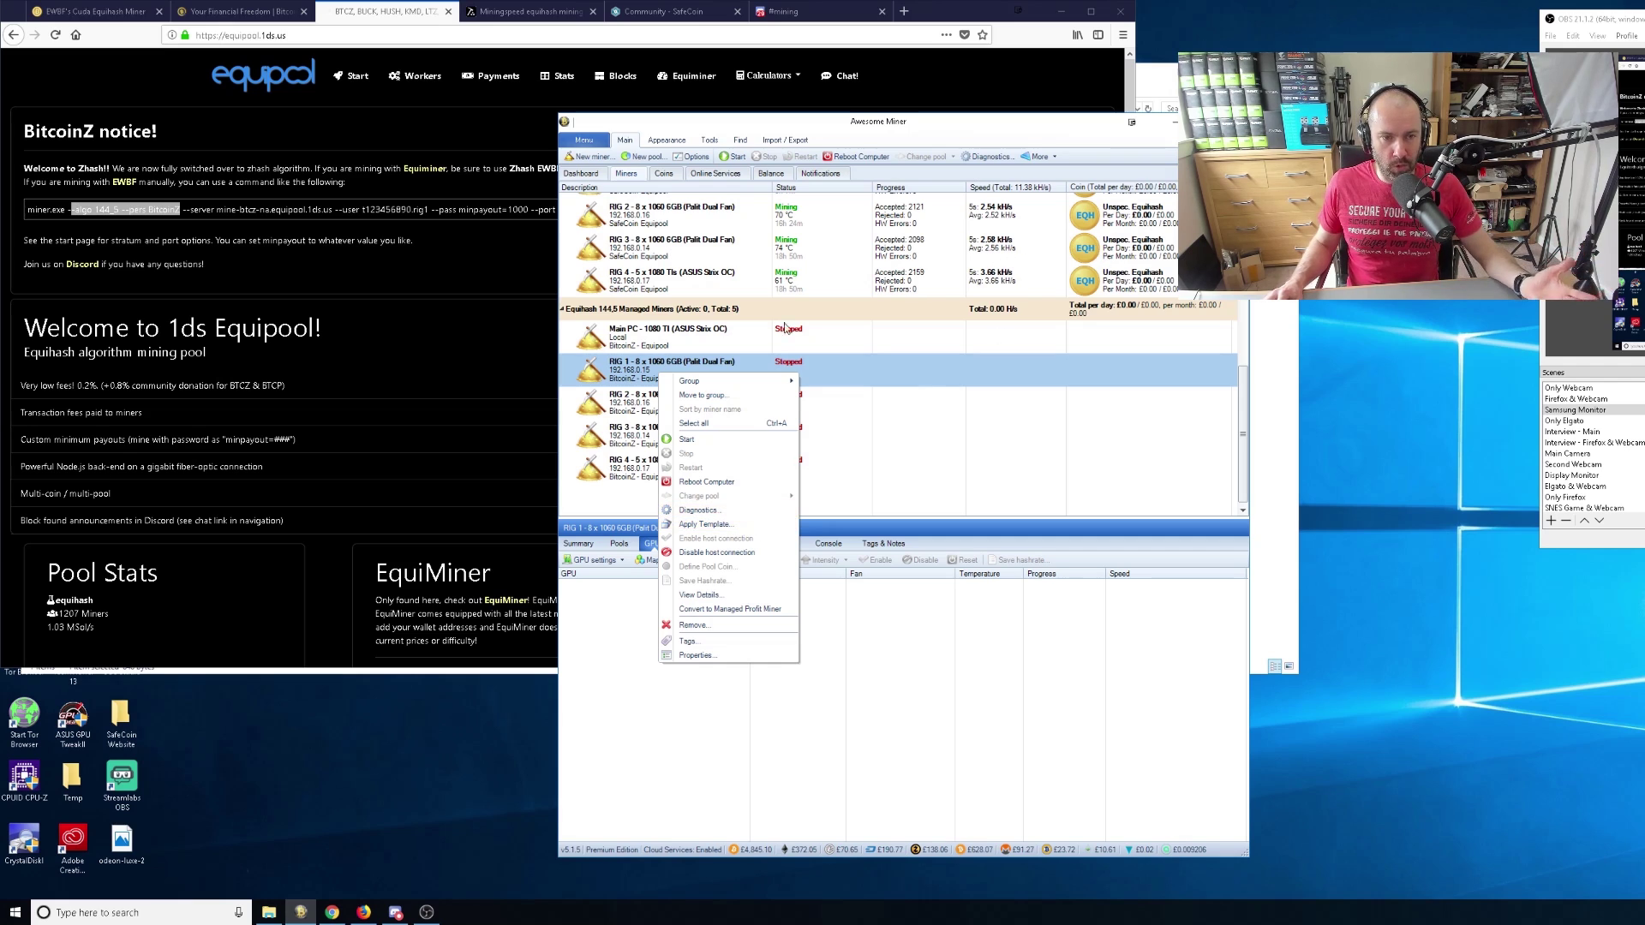
{"action": "left_click", "coordinate": [718, 441]}
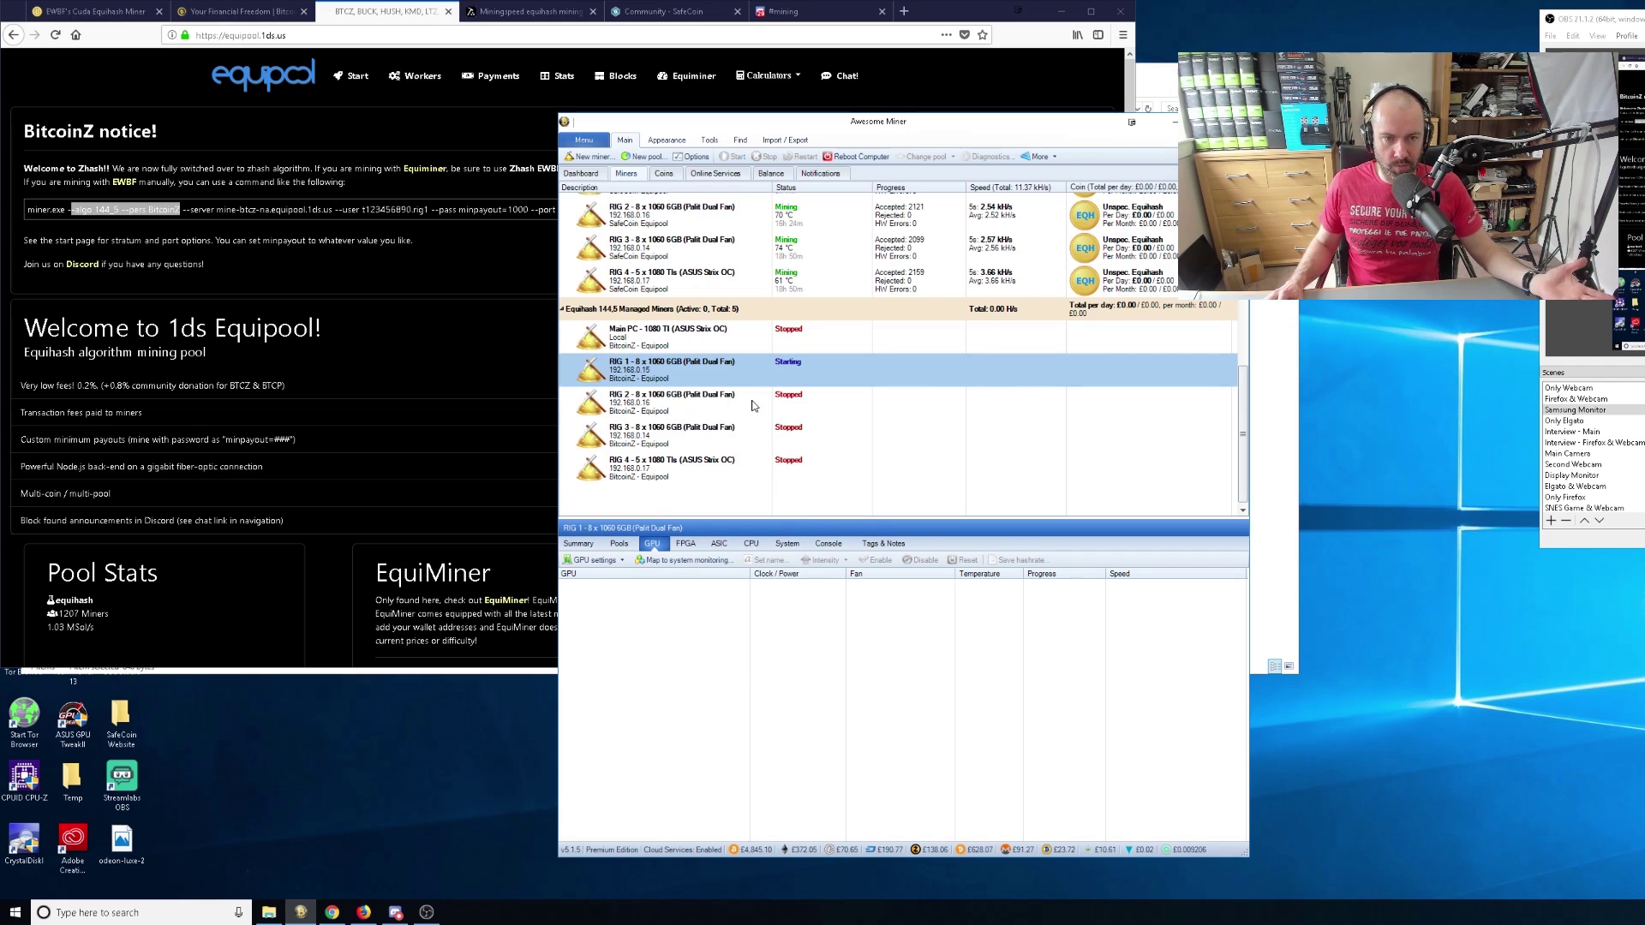
{"action": "right_click", "coordinate": [679, 375]}
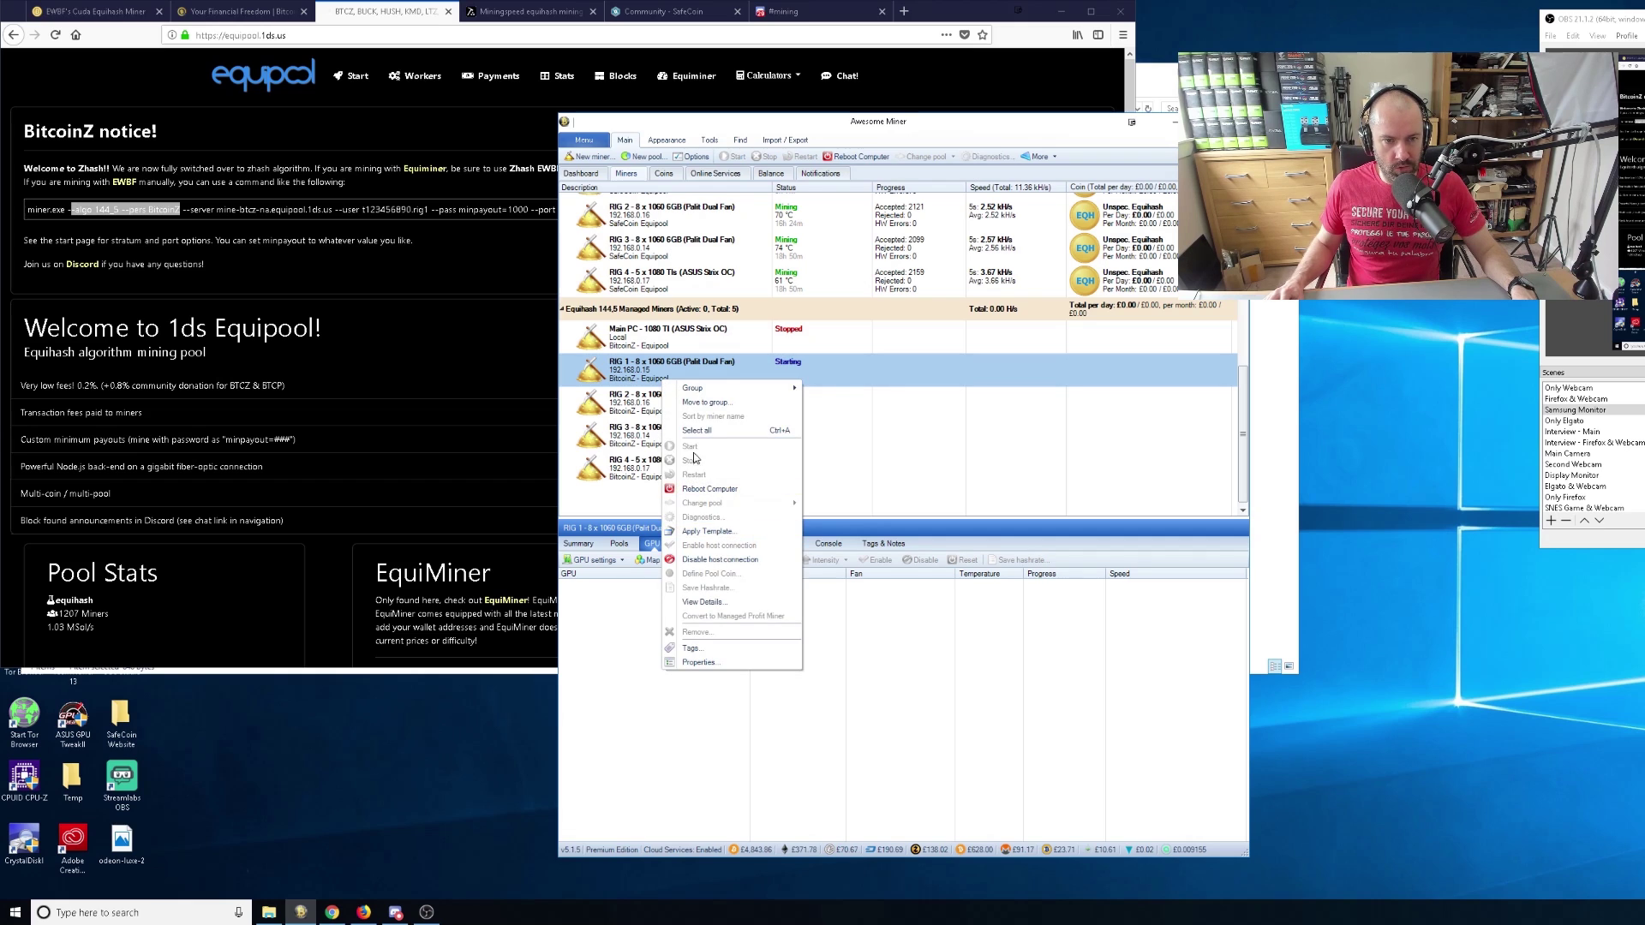
{"action": "key", "text": "Escape"}
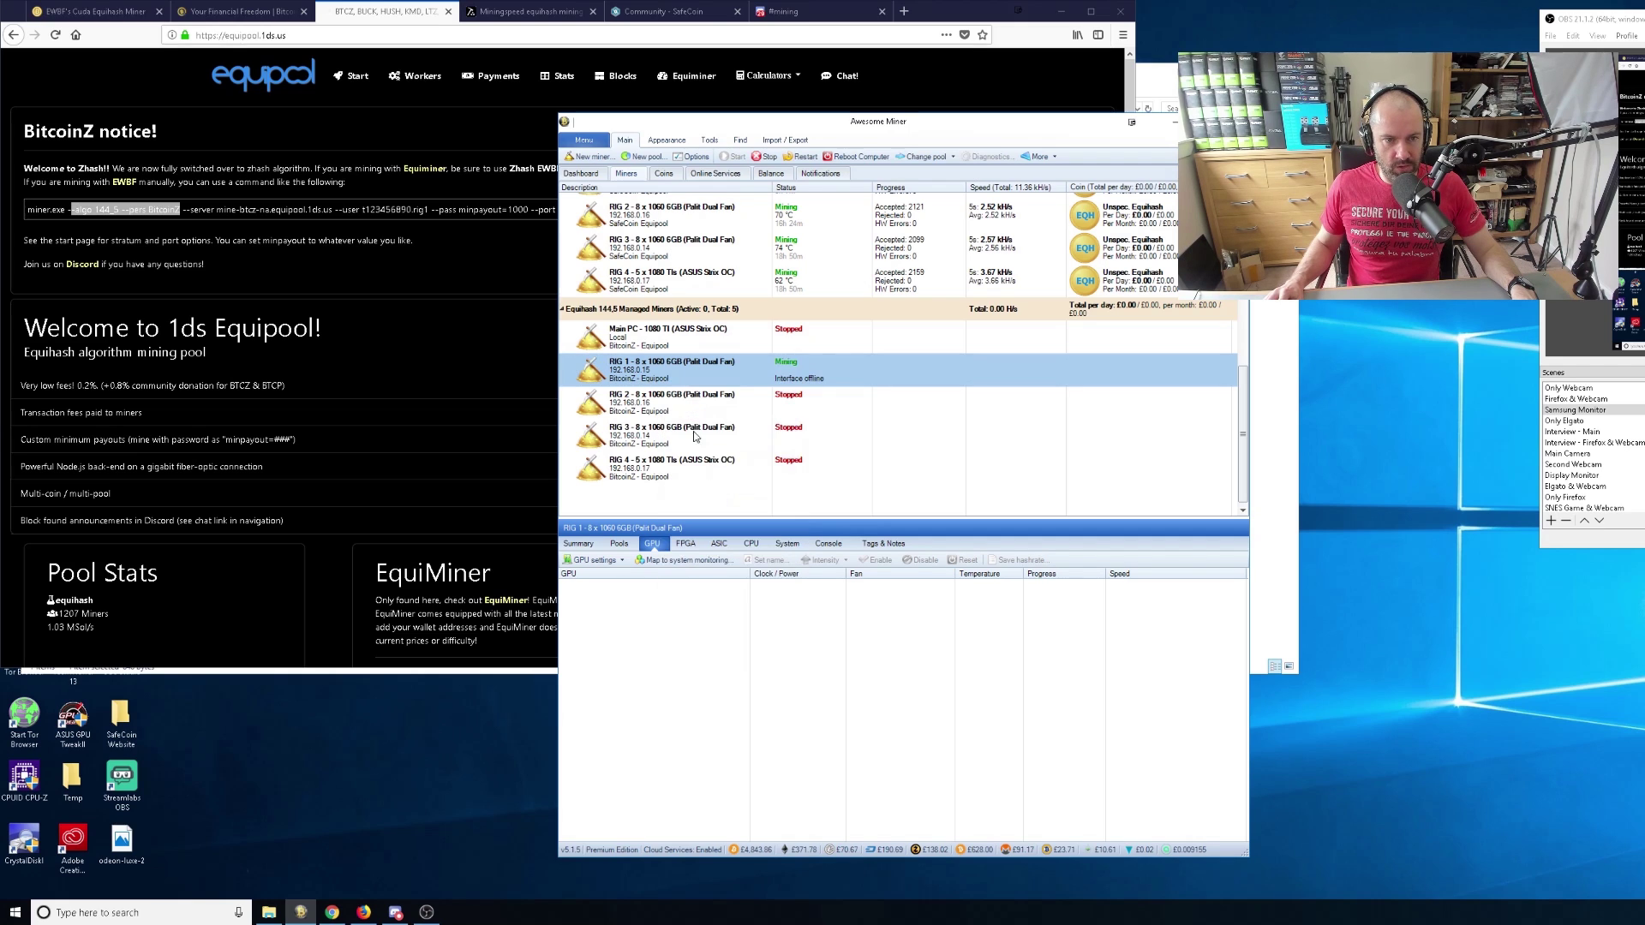
Apply the BitcoinZ template to RIG 1
{"action": "right_click", "coordinate": [676, 388]}
{"action": "left_click", "coordinate": [702, 535]}
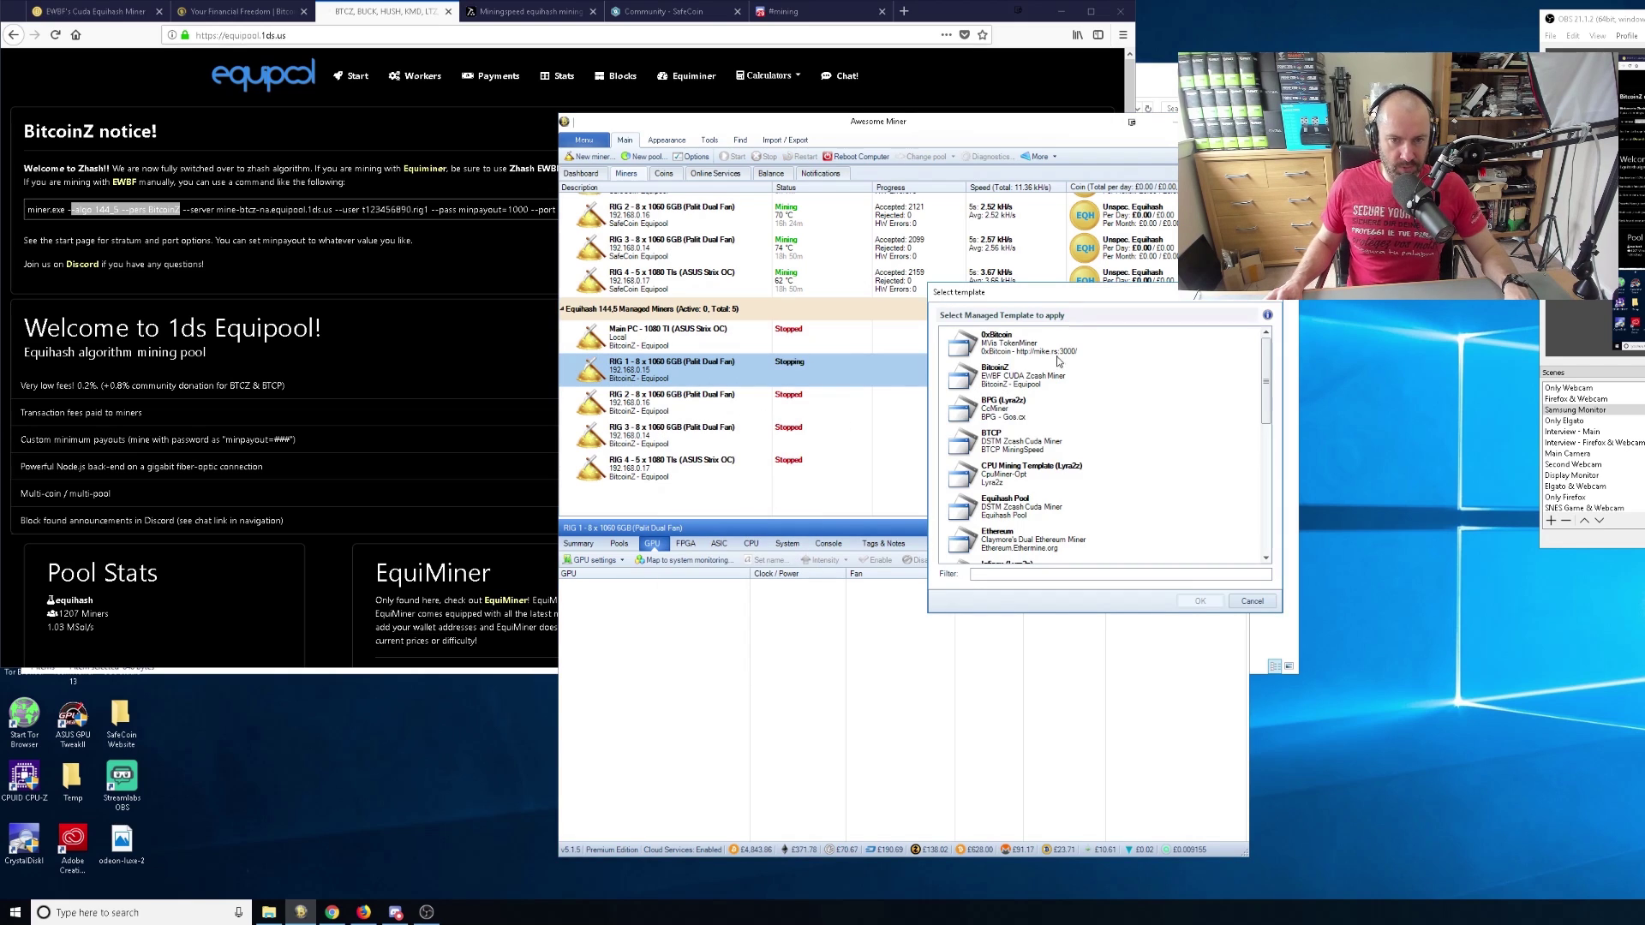
{"action": "left_click", "coordinate": [1020, 378]}
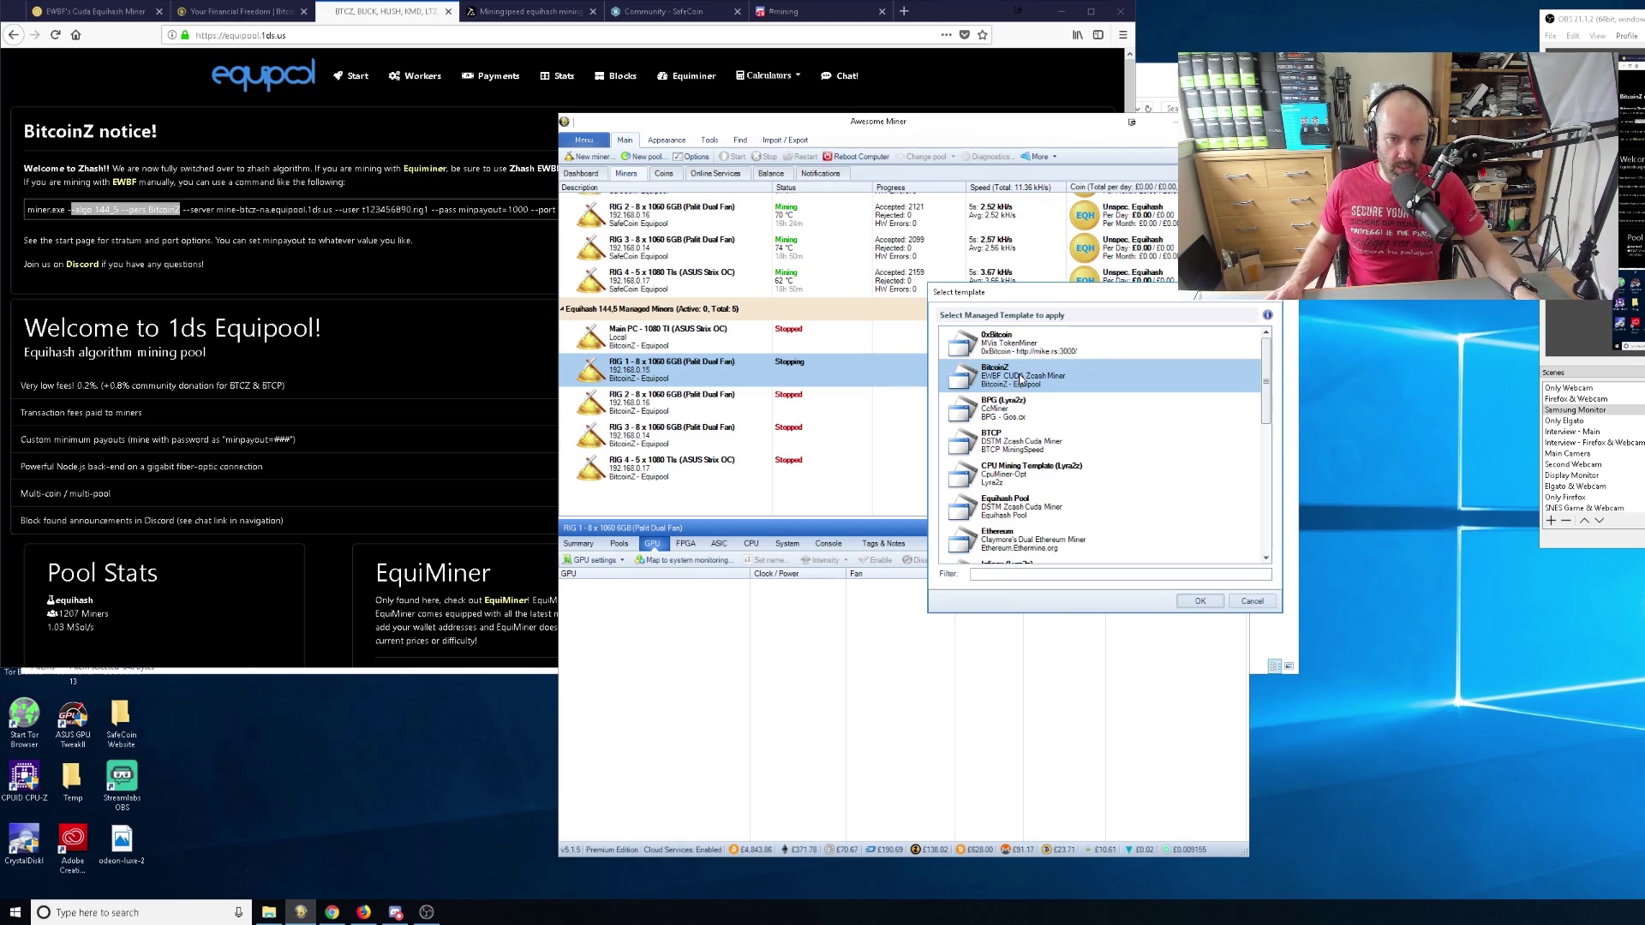
{"action": "left_click", "coordinate": [1197, 601]}
Start RIG 1 mining with the BitcoinZ template, then stop it again
{"action": "right_click", "coordinate": [695, 378]}
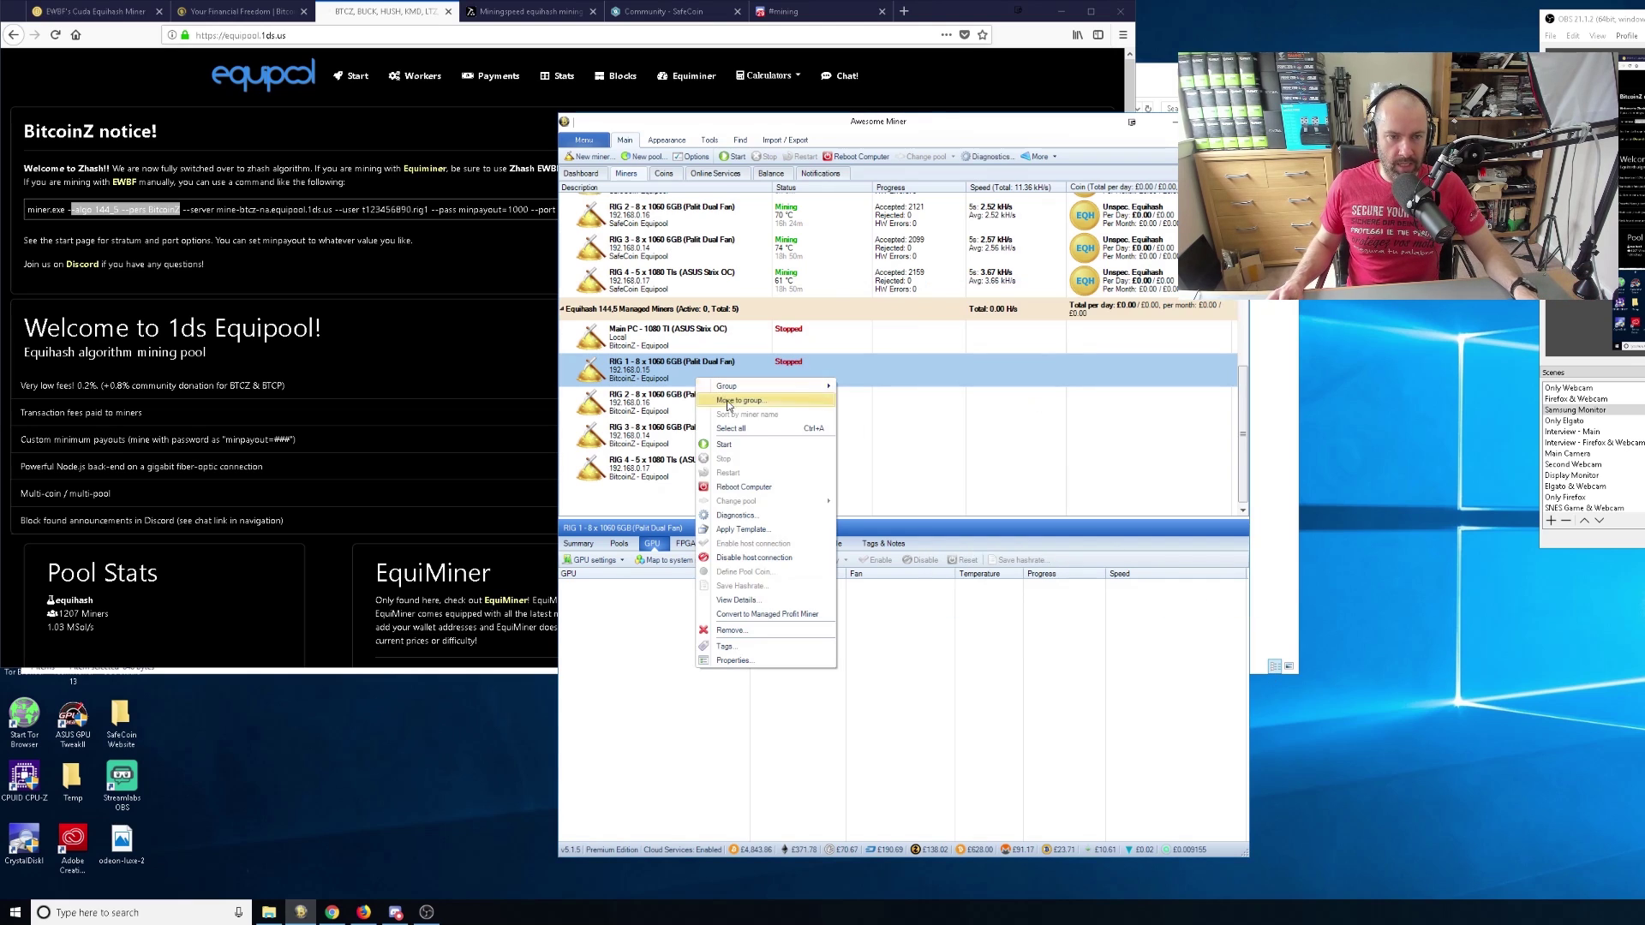
{"action": "left_click", "coordinate": [724, 444]}
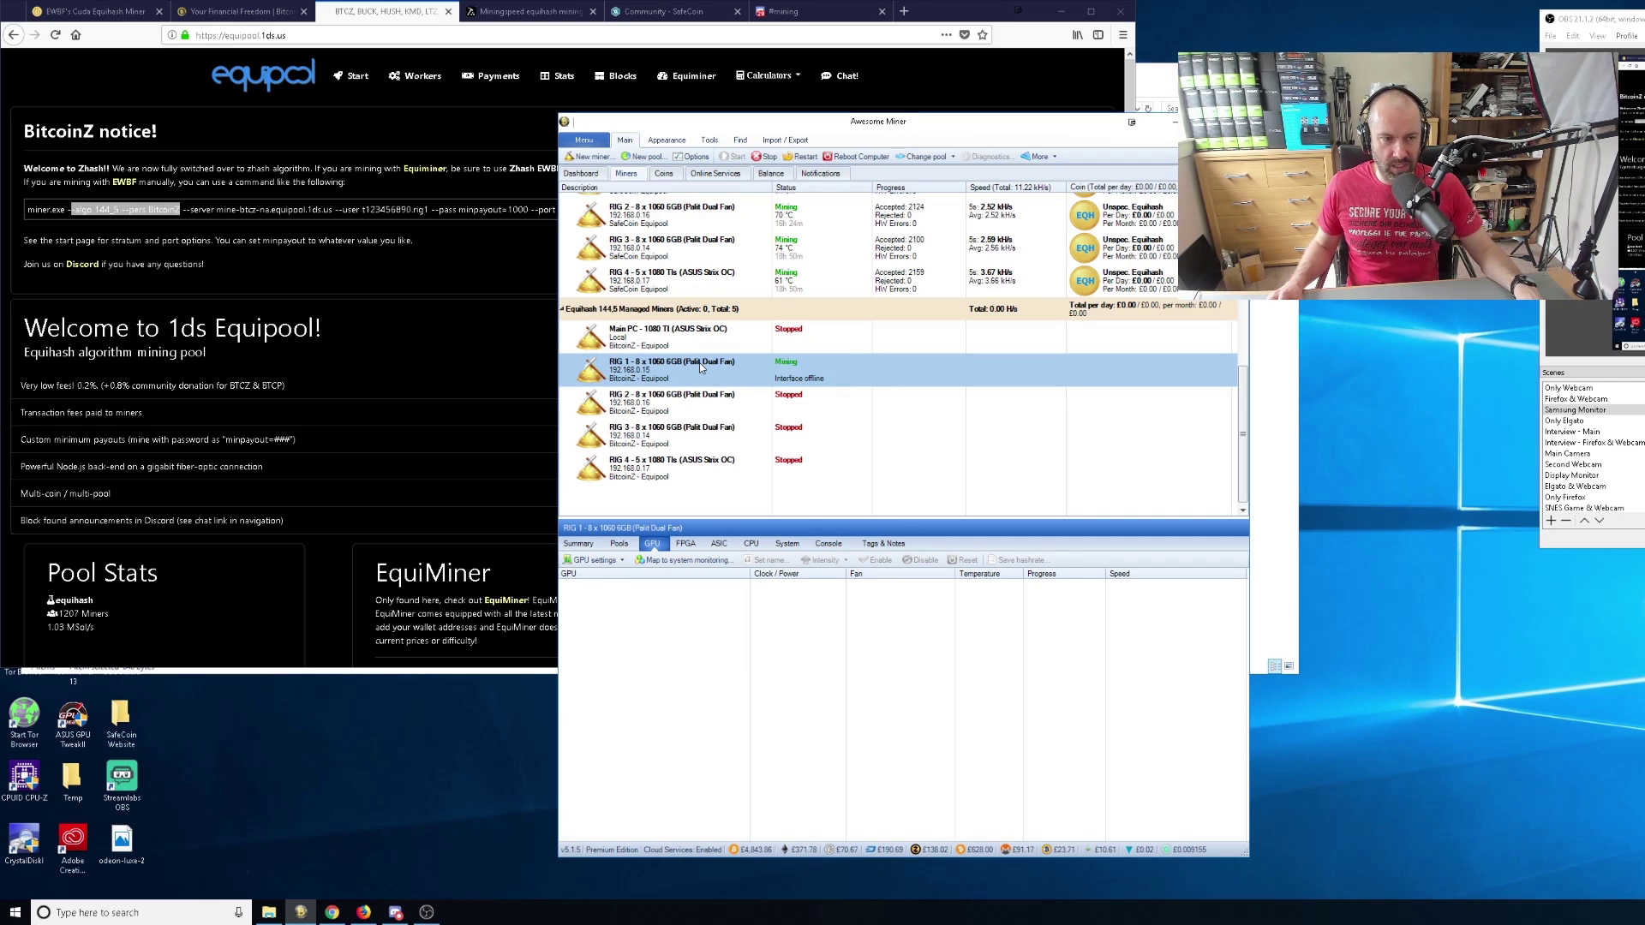
{"action": "right_click", "coordinate": [701, 362]}
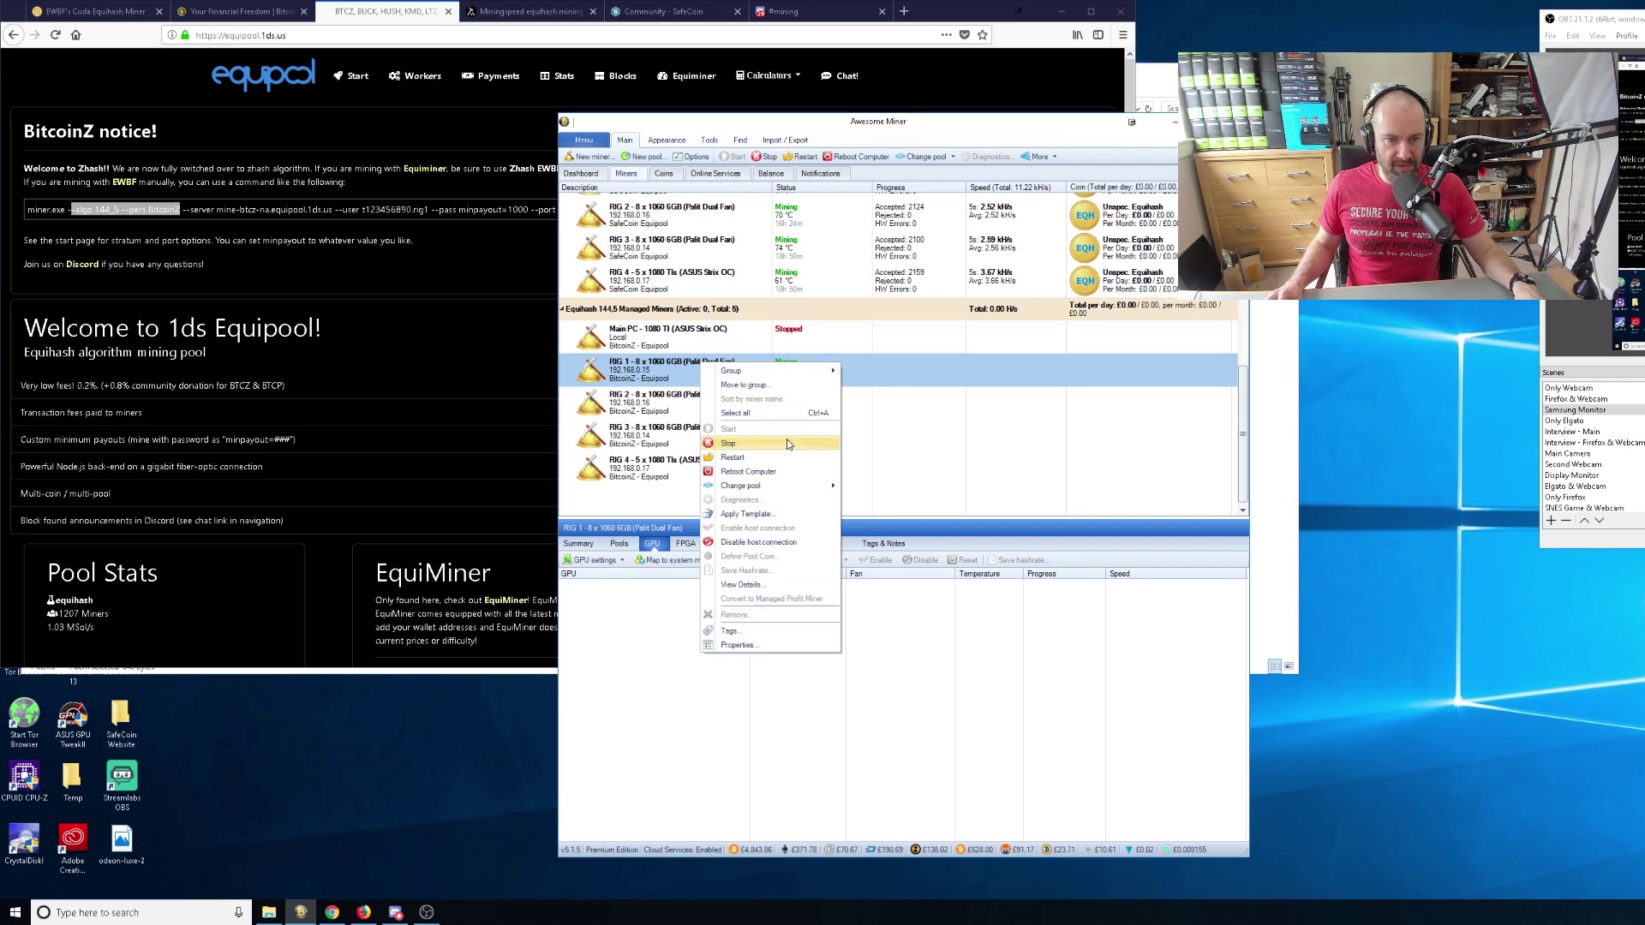
{"action": "left_click", "coordinate": [790, 444]}
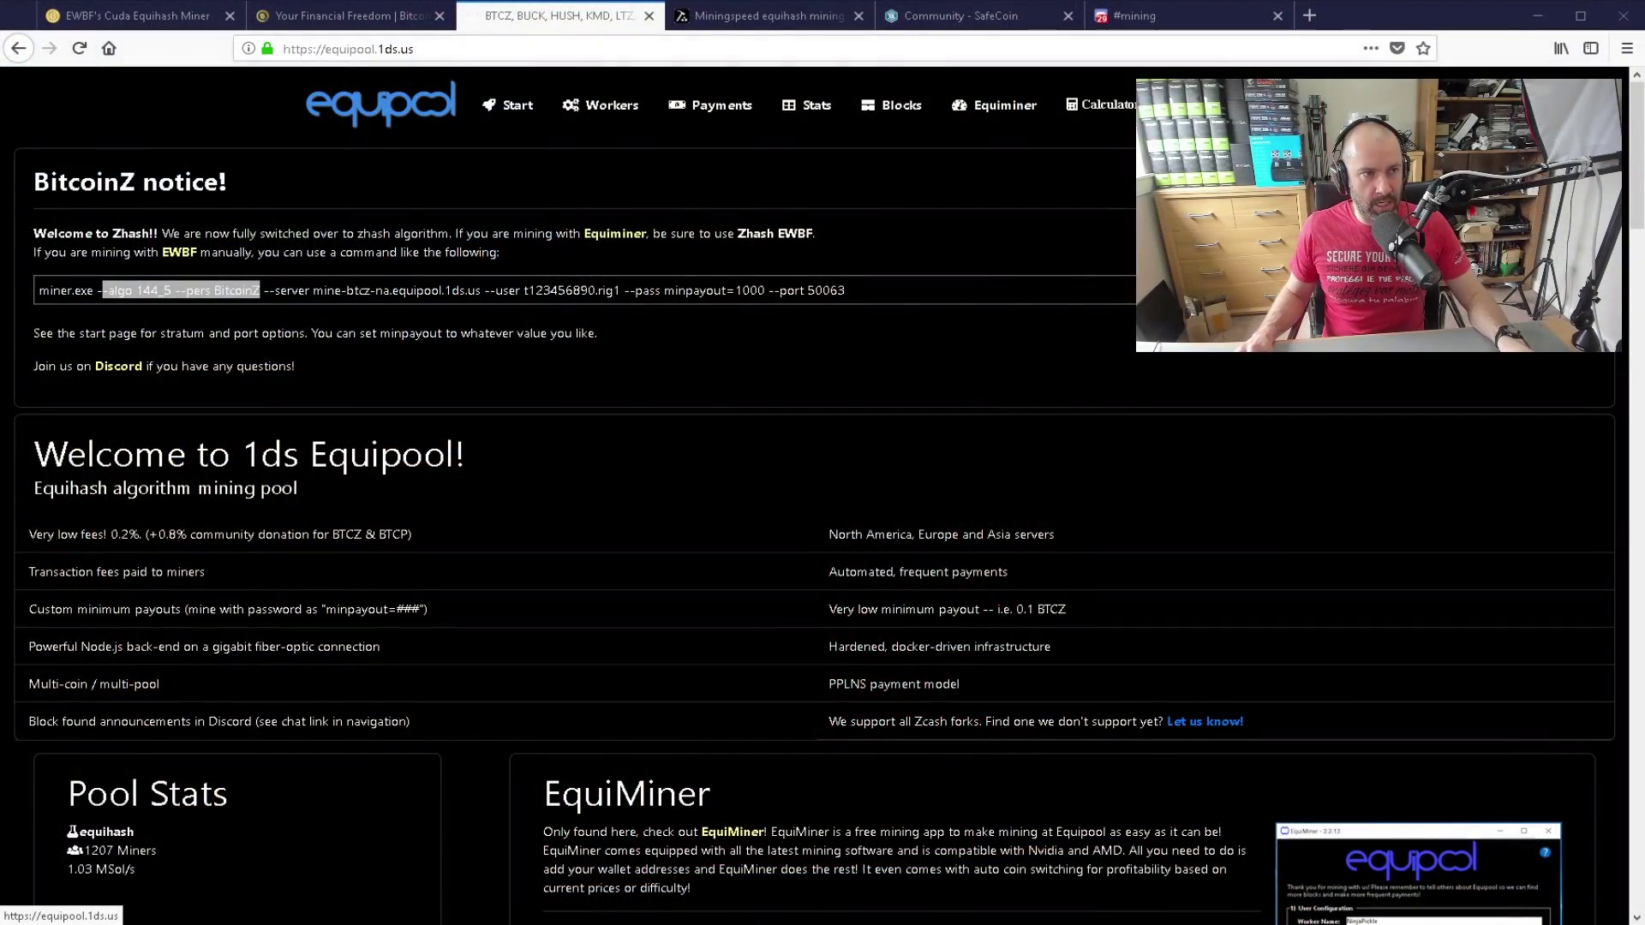
Review the EWBF forum post and Equipool notice, visit SafeCoin's home page, then view Discord #mining
{"action": "left_click", "coordinate": [137, 16]}
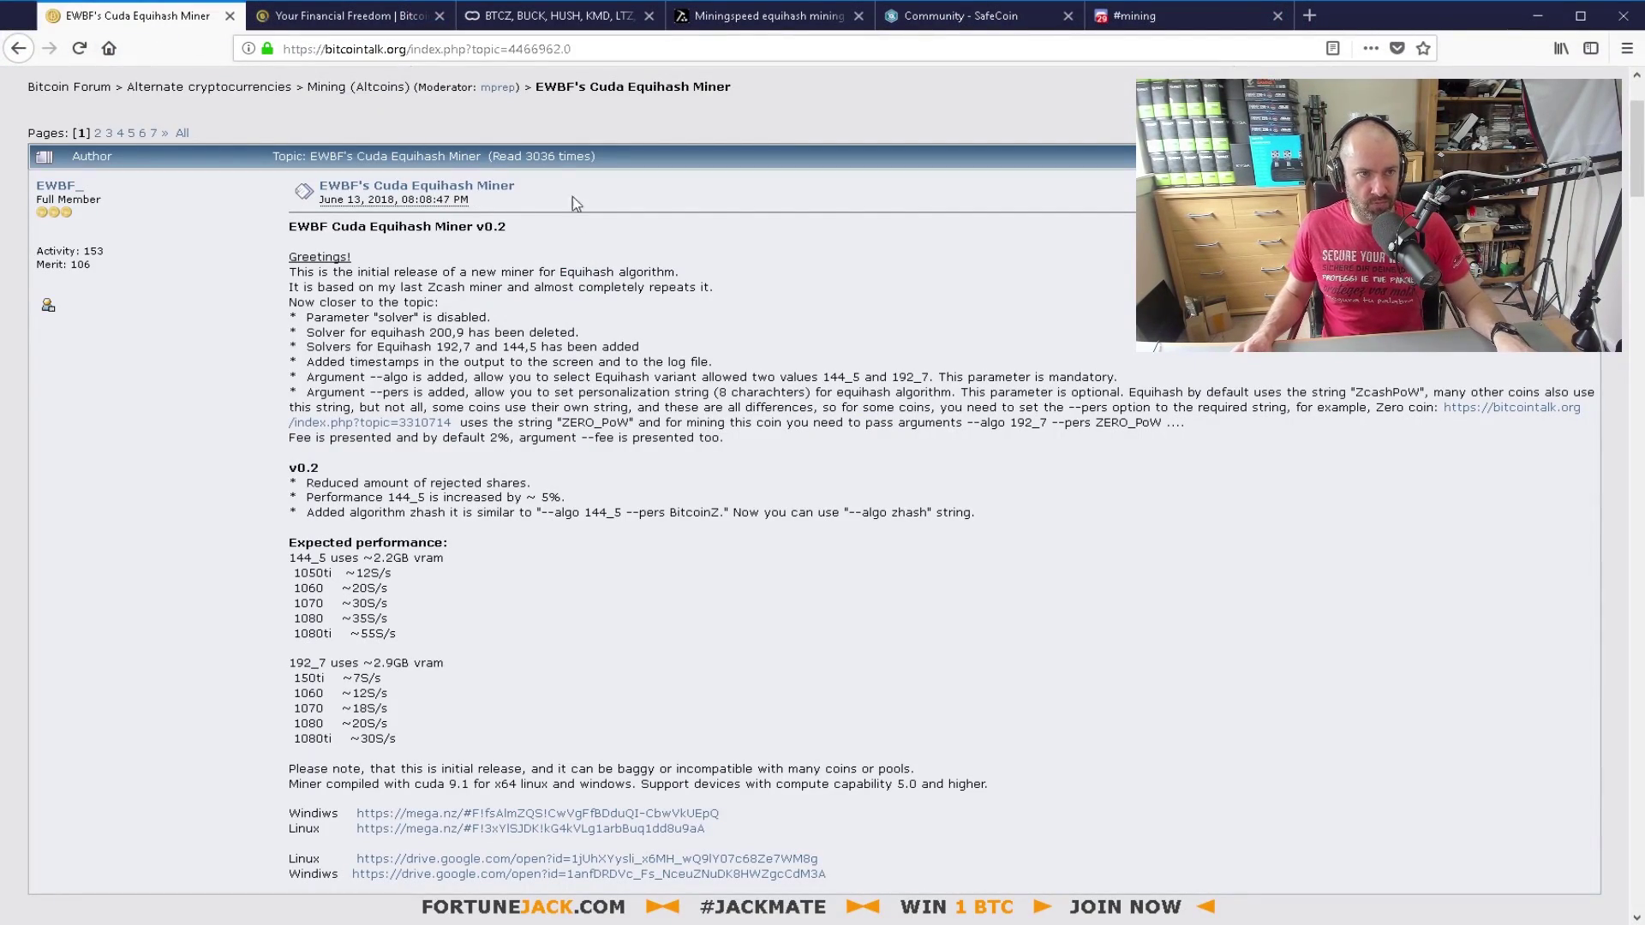
{"action": "left_click", "coordinate": [552, 17]}
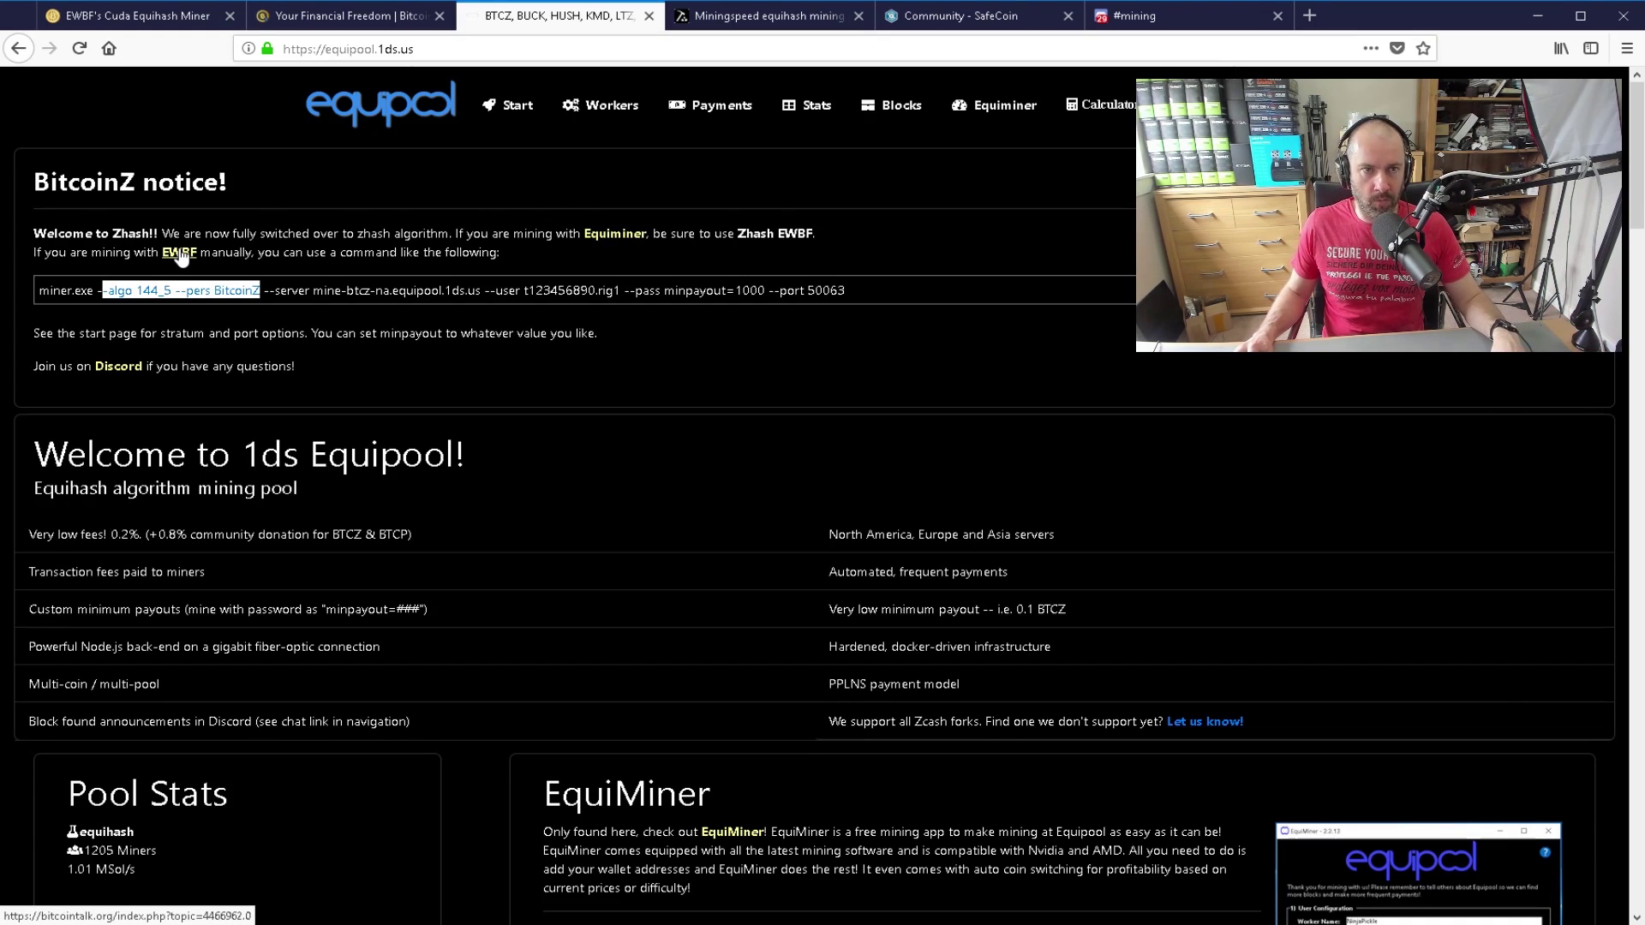
{"action": "left_click", "coordinate": [979, 17]}
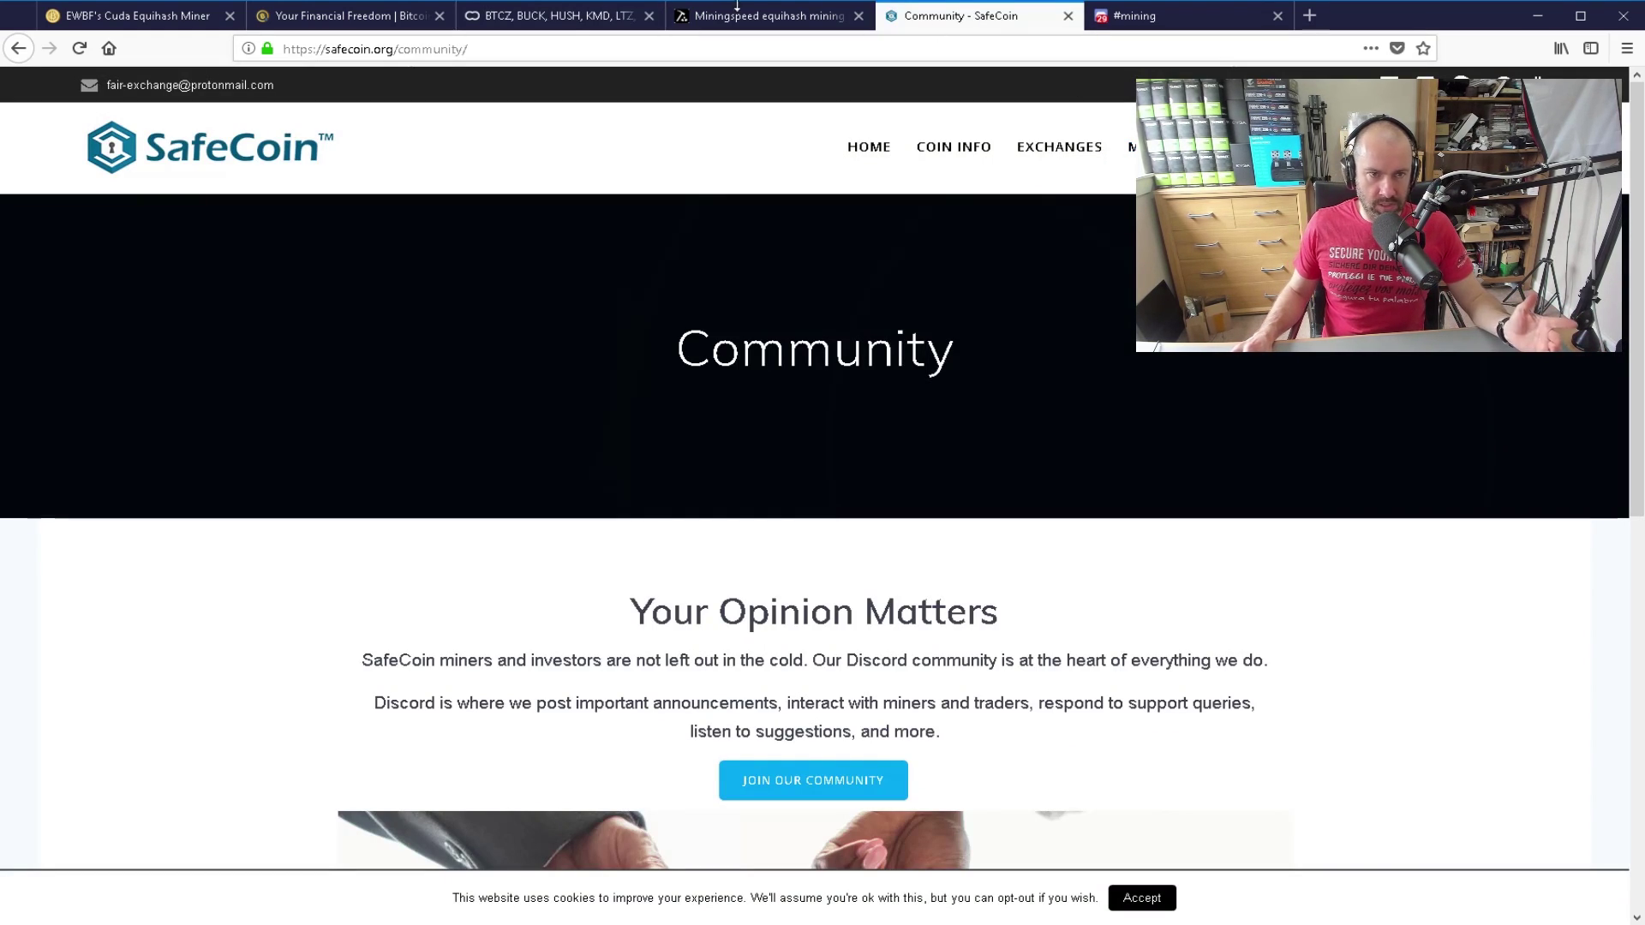
{"action": "left_click", "coordinate": [863, 155]}
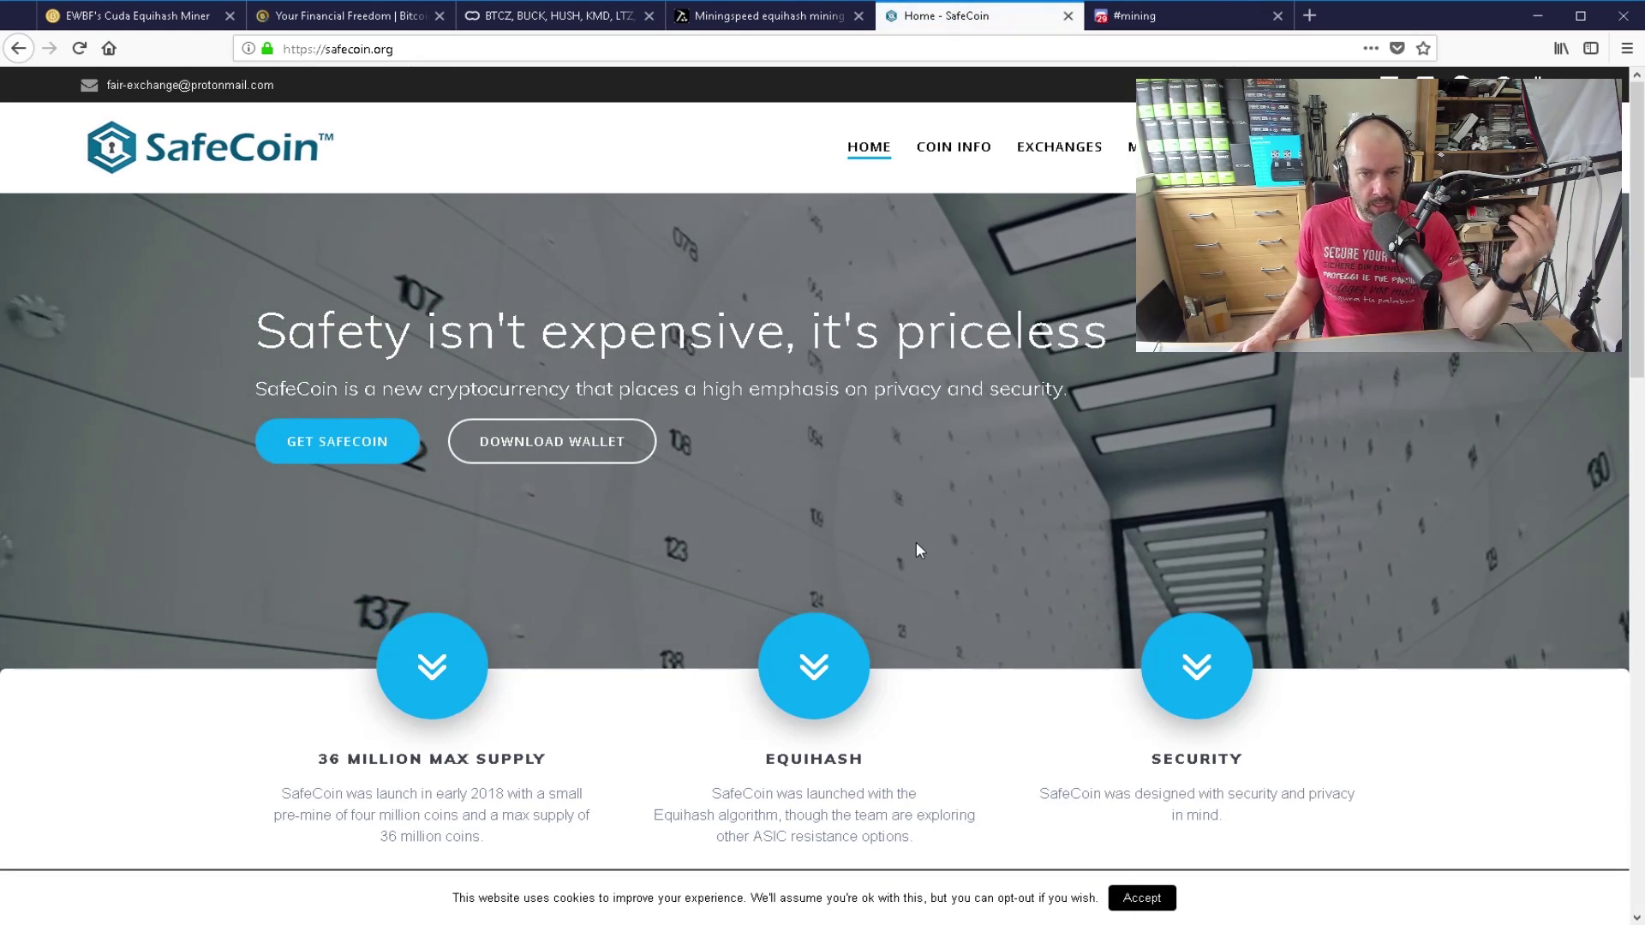
{"action": "left_click", "coordinate": [1159, 17]}
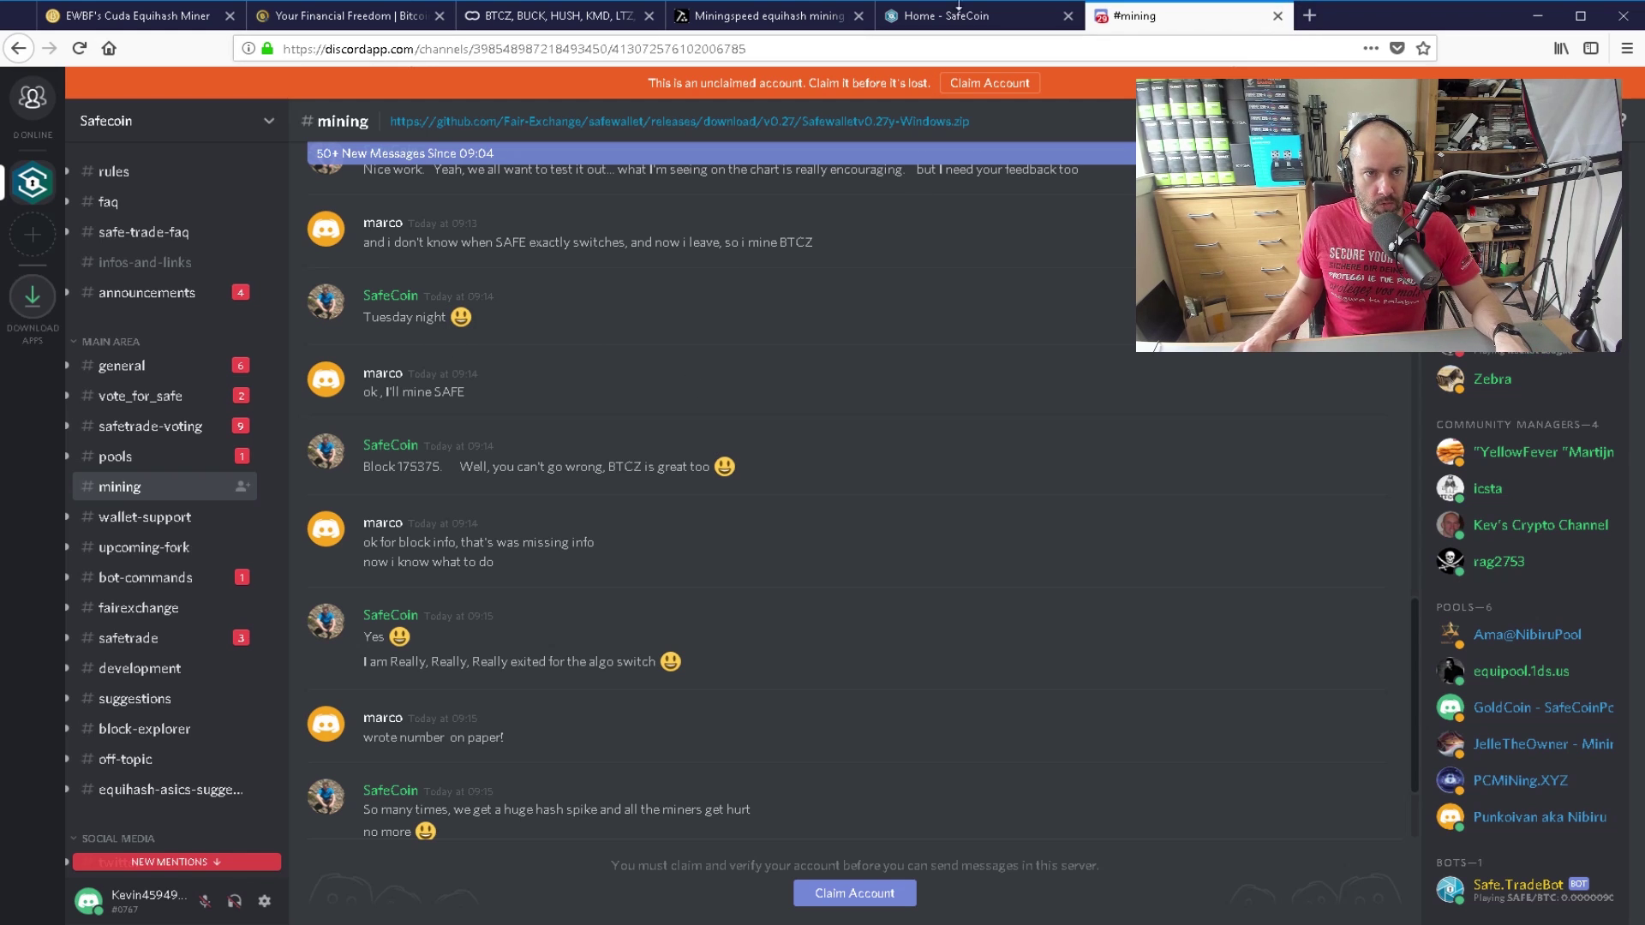
Open the SafeCoin block explorer from the SafeCoin home page
{"action": "left_click", "coordinate": [959, 12]}
{"action": "scroll", "coordinate": [692, 725], "scroll_direction": "down", "scroll_amount": 5}
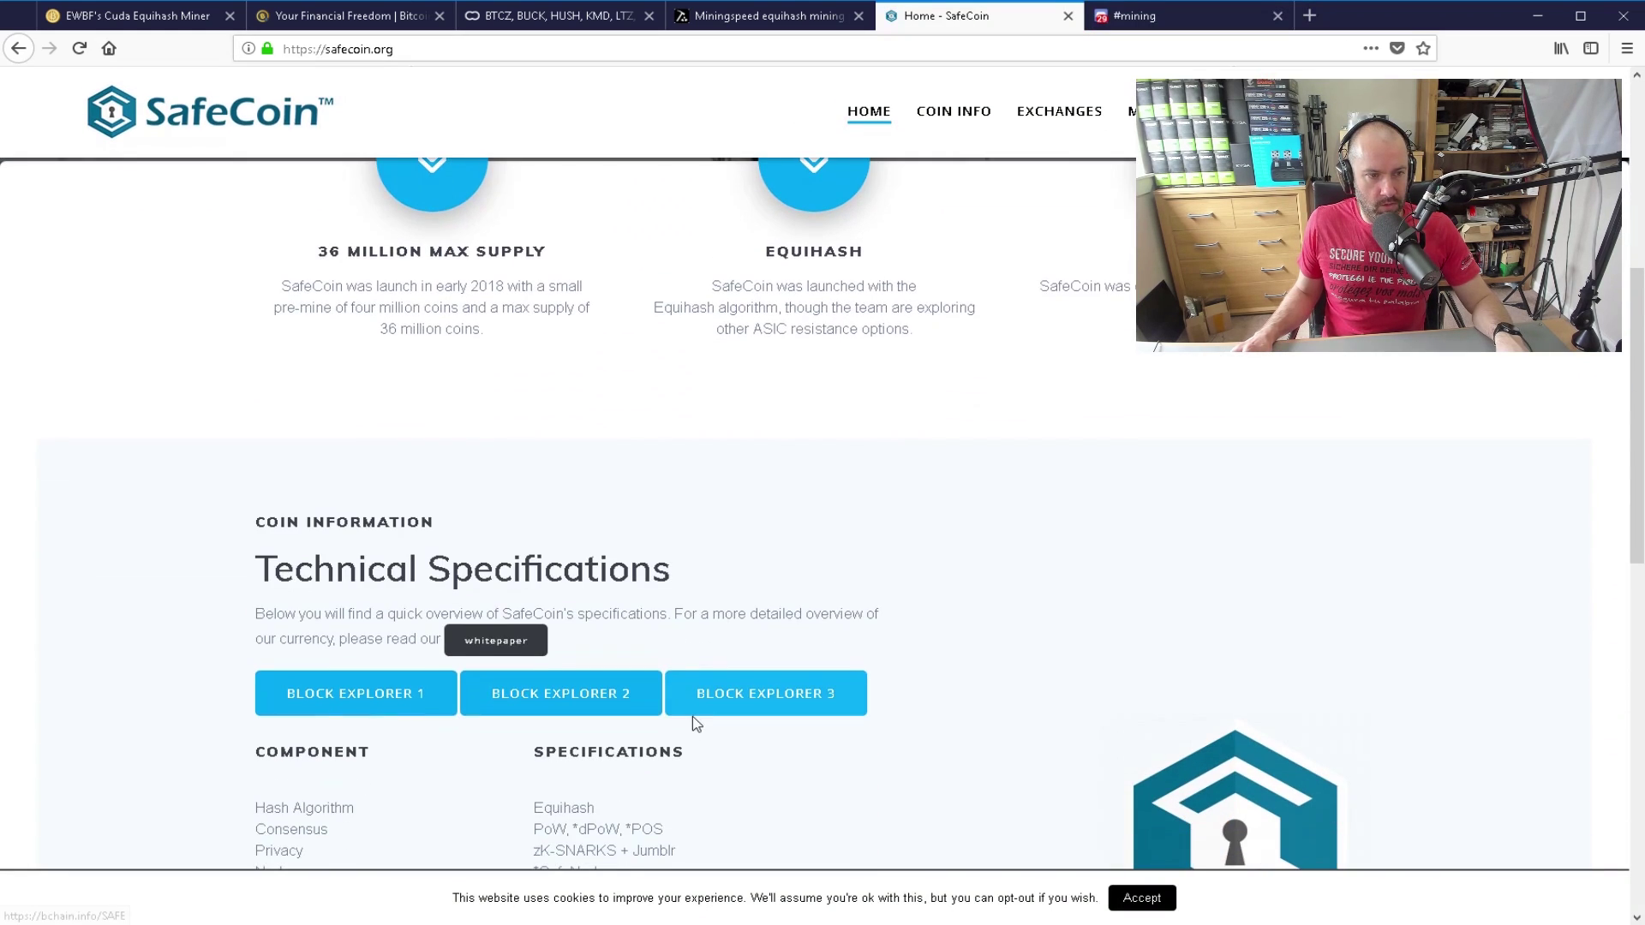
{"action": "left_click", "coordinate": [403, 701]}
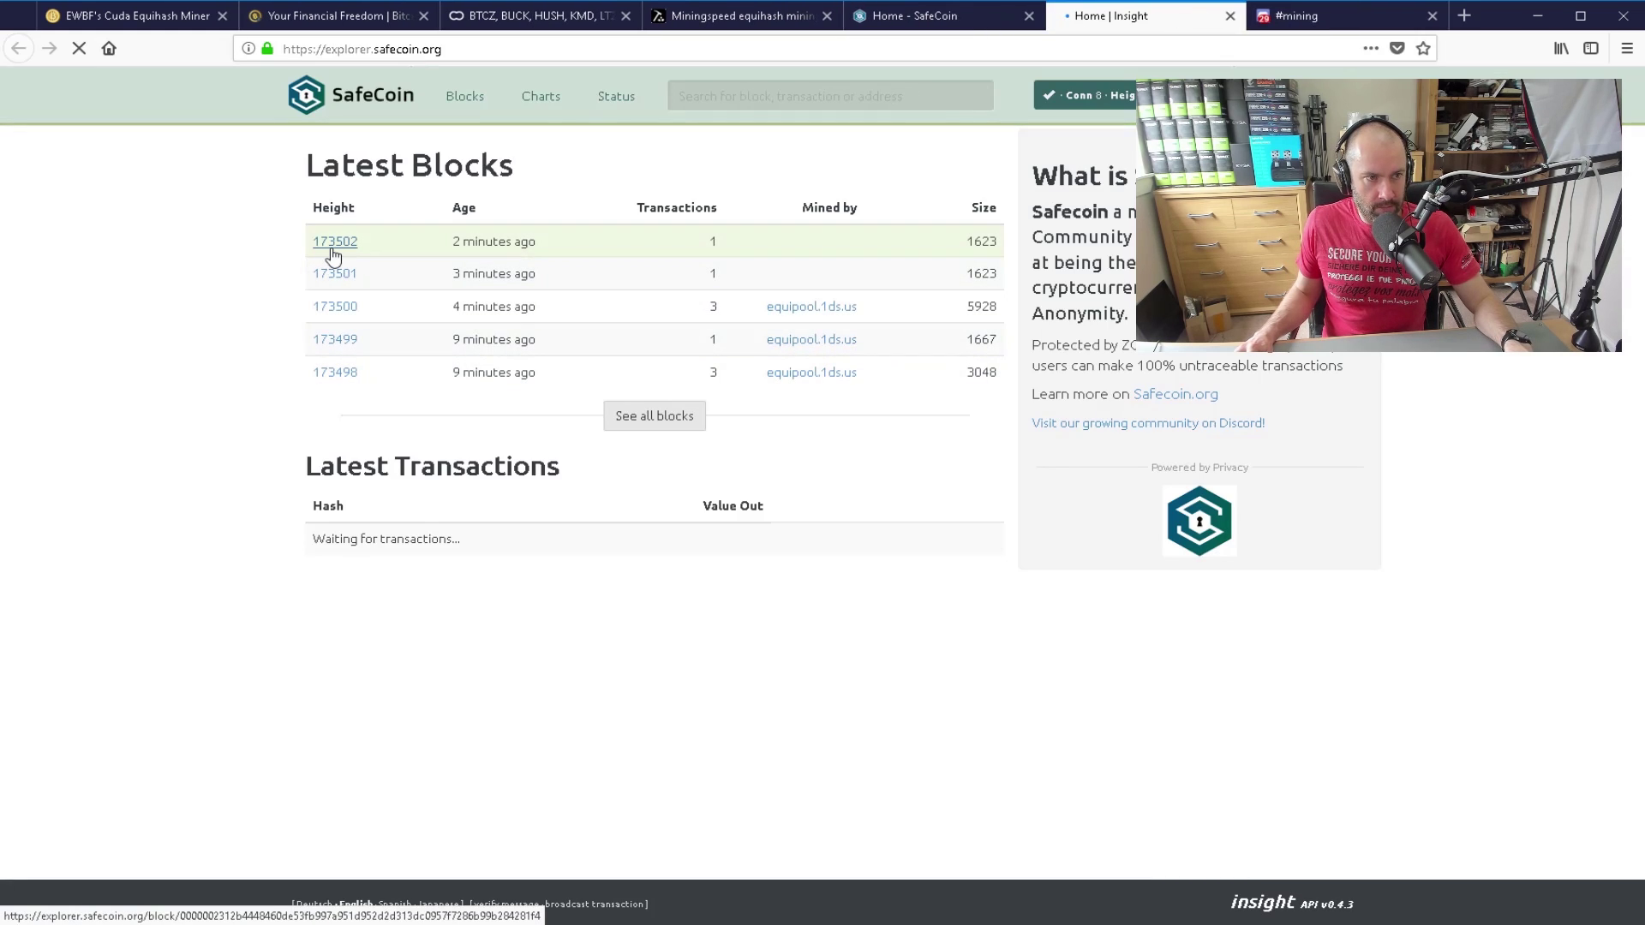
{"action": "left_click", "coordinate": [1318, 17]}
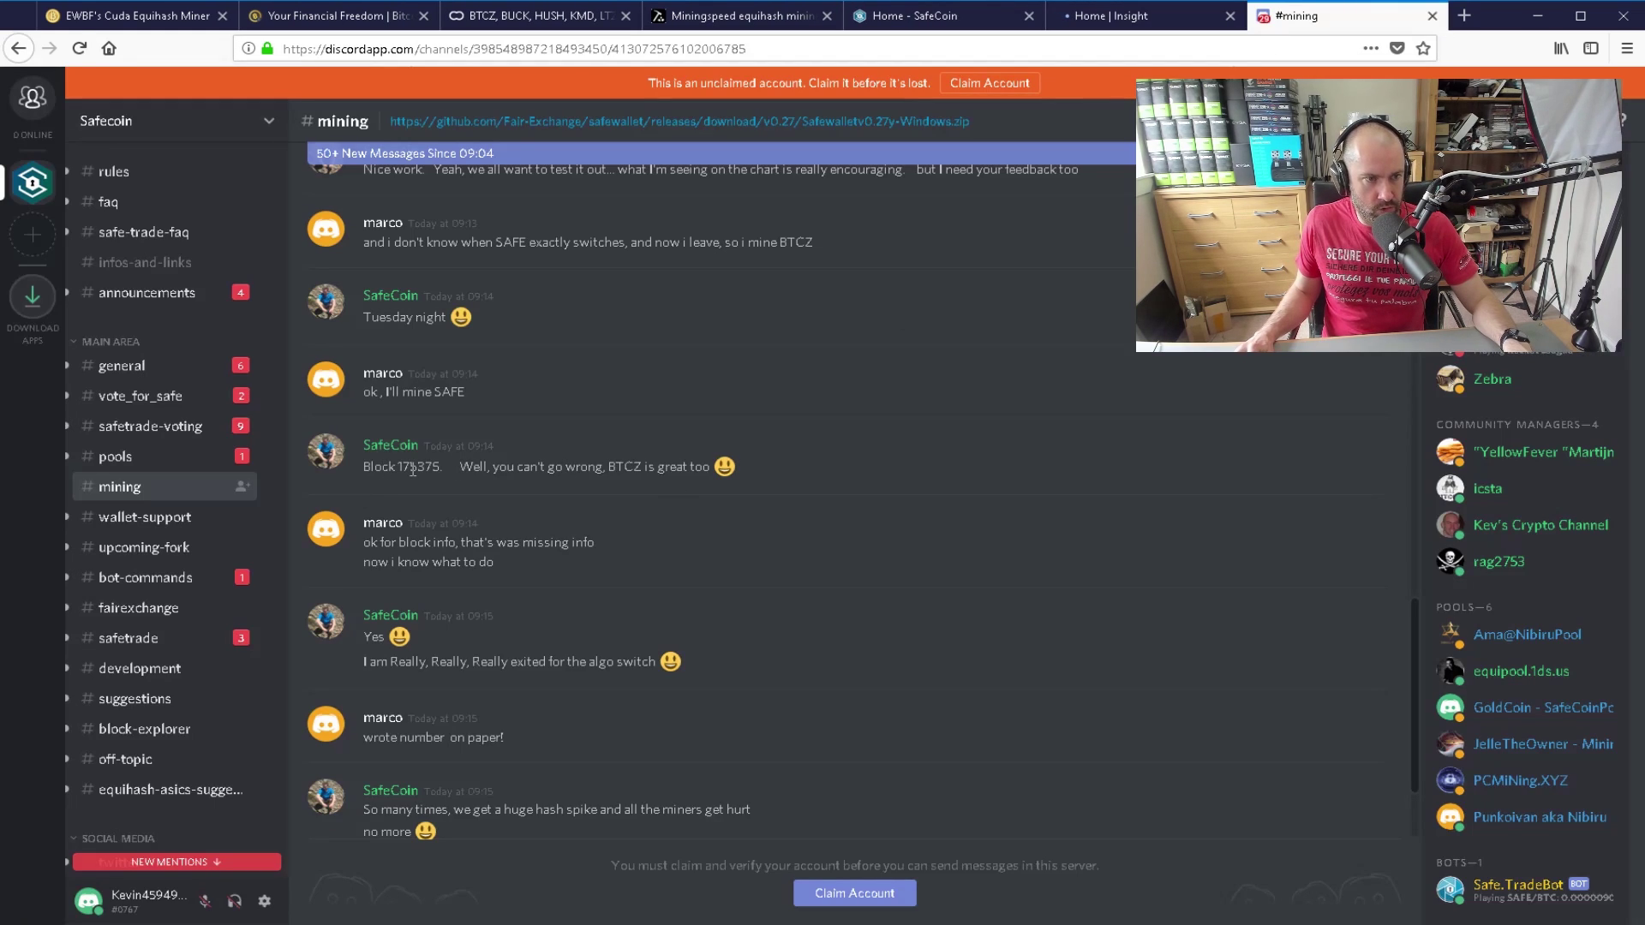
{"action": "left_click", "coordinate": [1137, 17]}
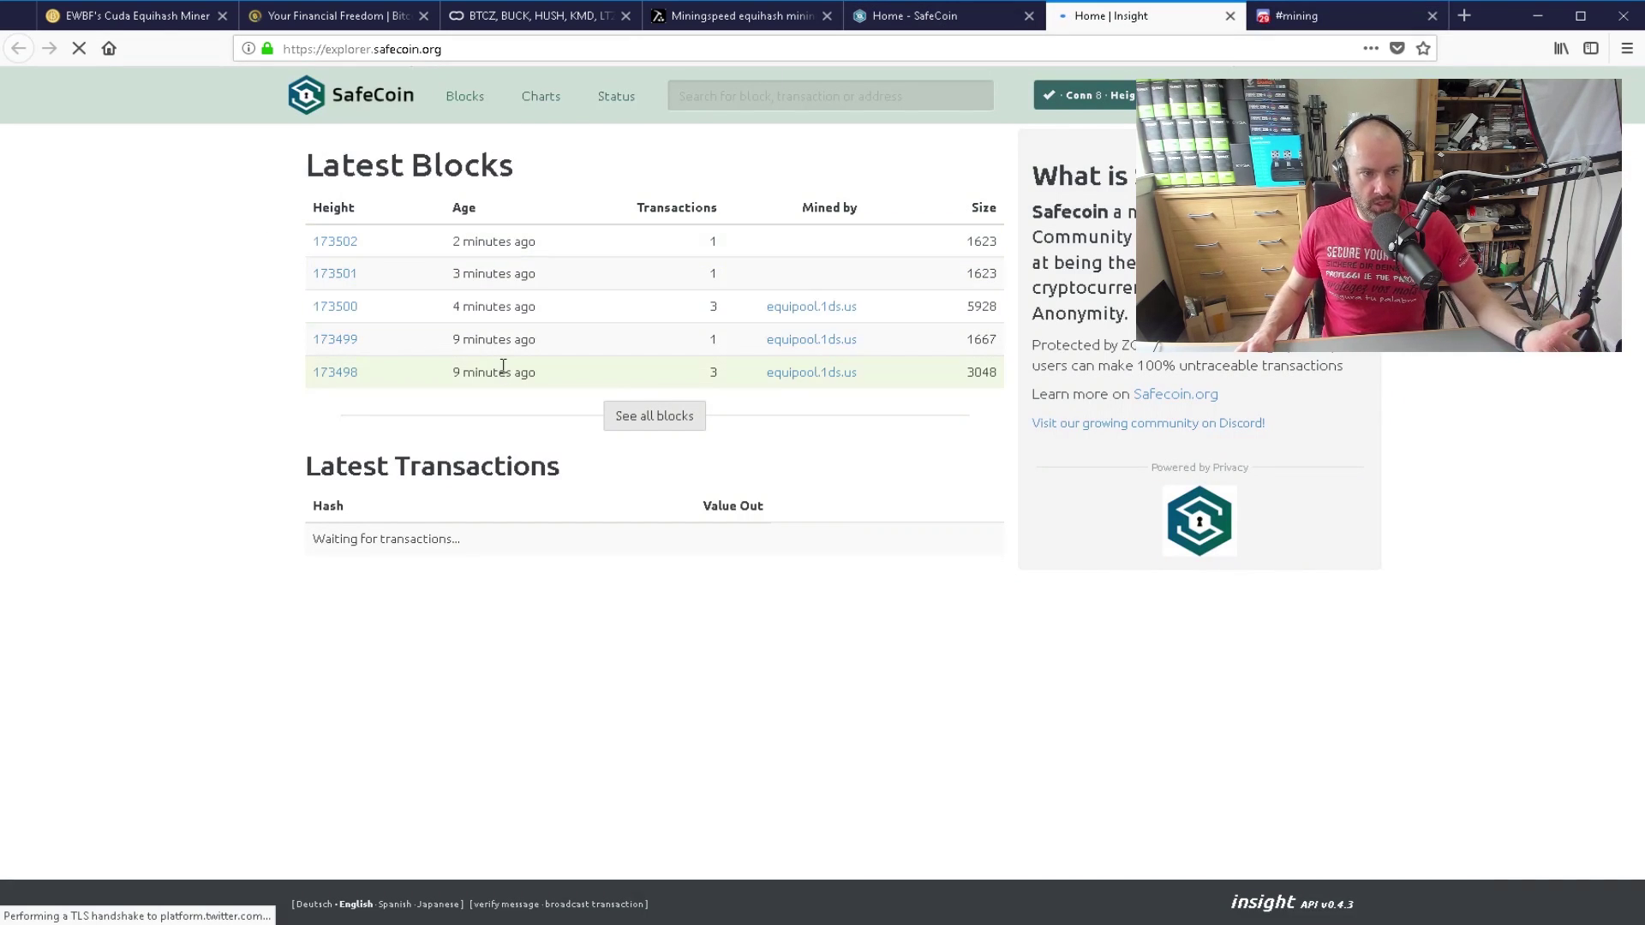
Highlight SafeCoin's 60 Seconds block time, then show the Miningspeed BitcoinZ pool page
{"action": "left_click", "coordinate": [925, 15]}
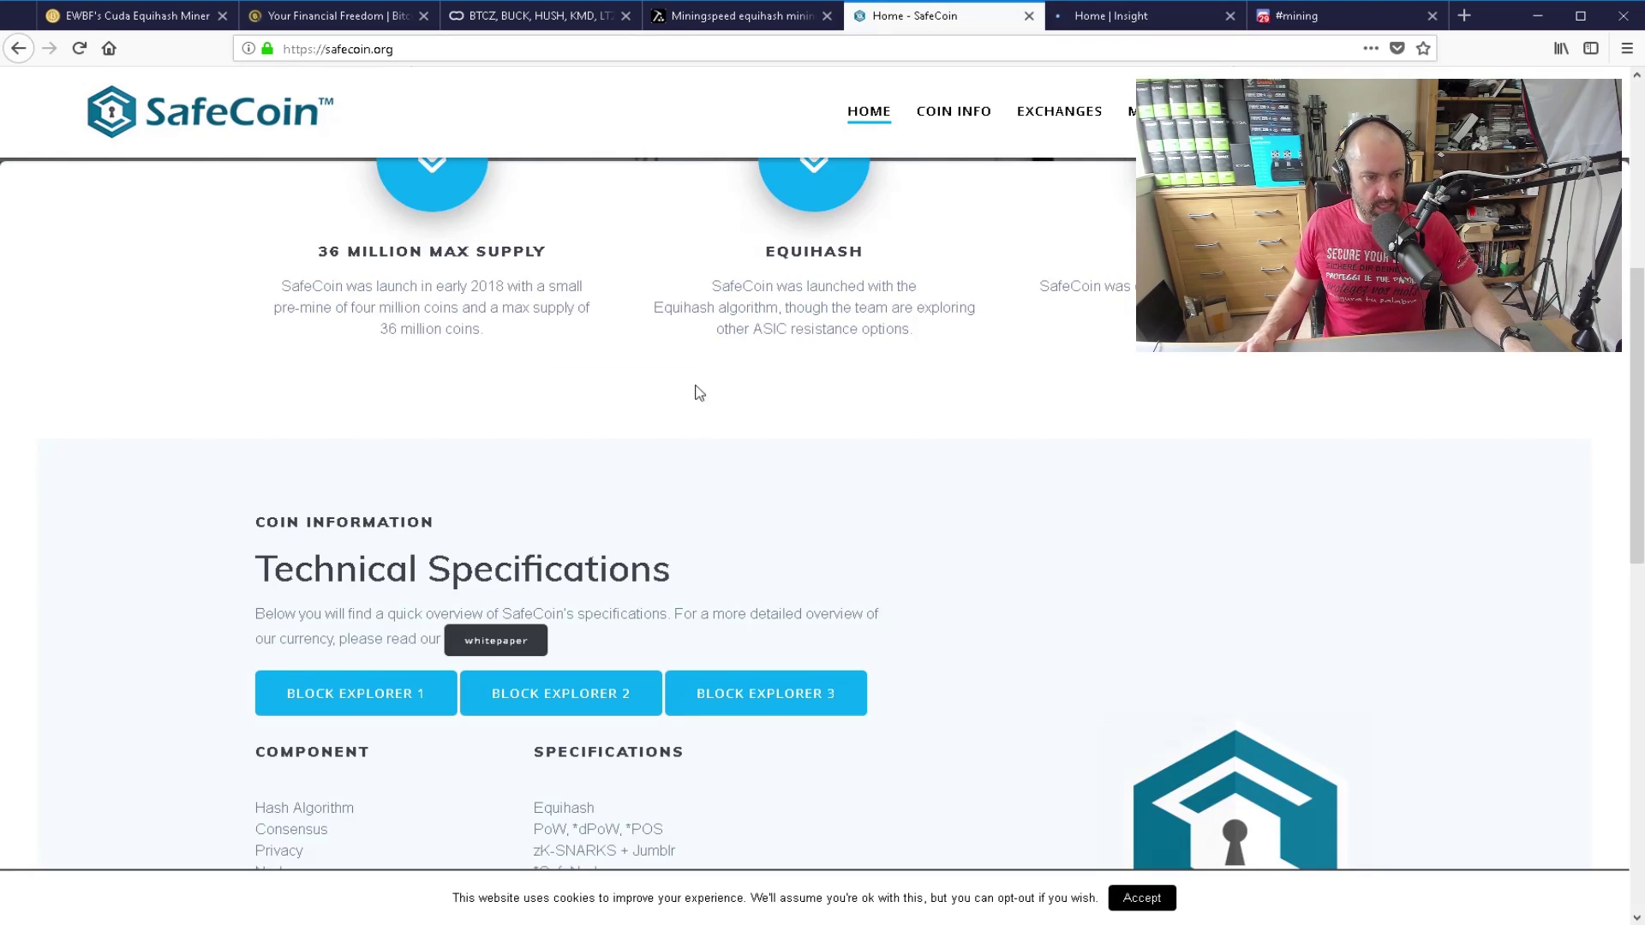
{"action": "scroll", "coordinate": [696, 388], "scroll_direction": "down", "scroll_amount": 2}
{"action": "left_click_drag", "start_coordinate": [614, 590], "coordinate": [539, 598]}
{"action": "key", "text": "ctrl+Tab"}
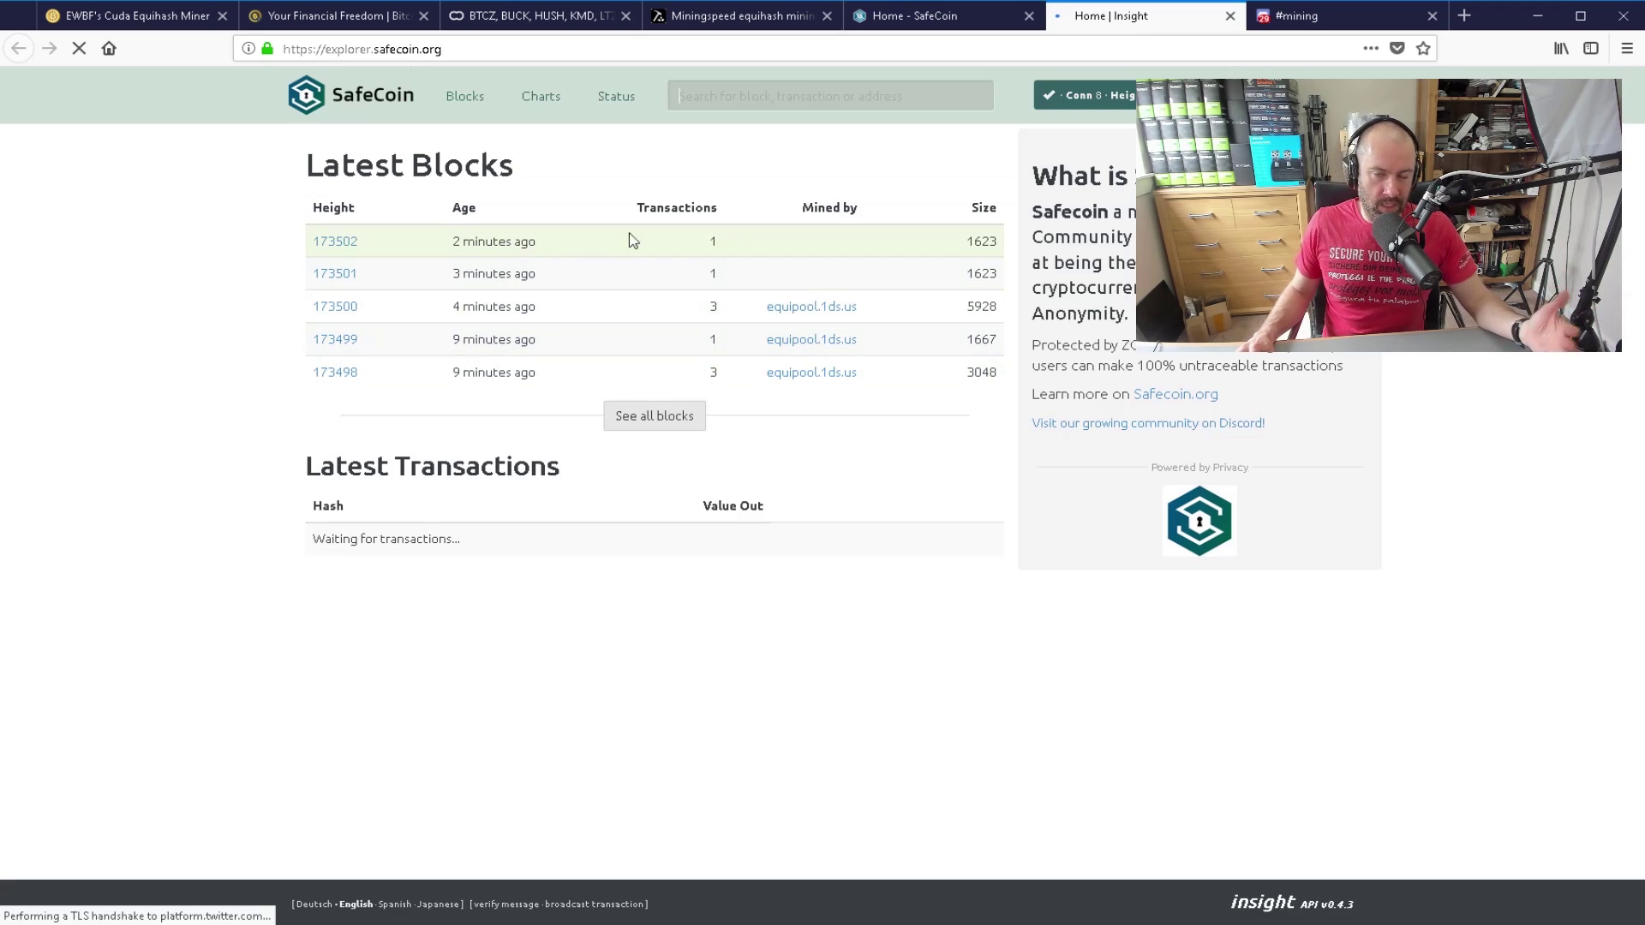
{"action": "left_click", "coordinate": [1320, 17]}
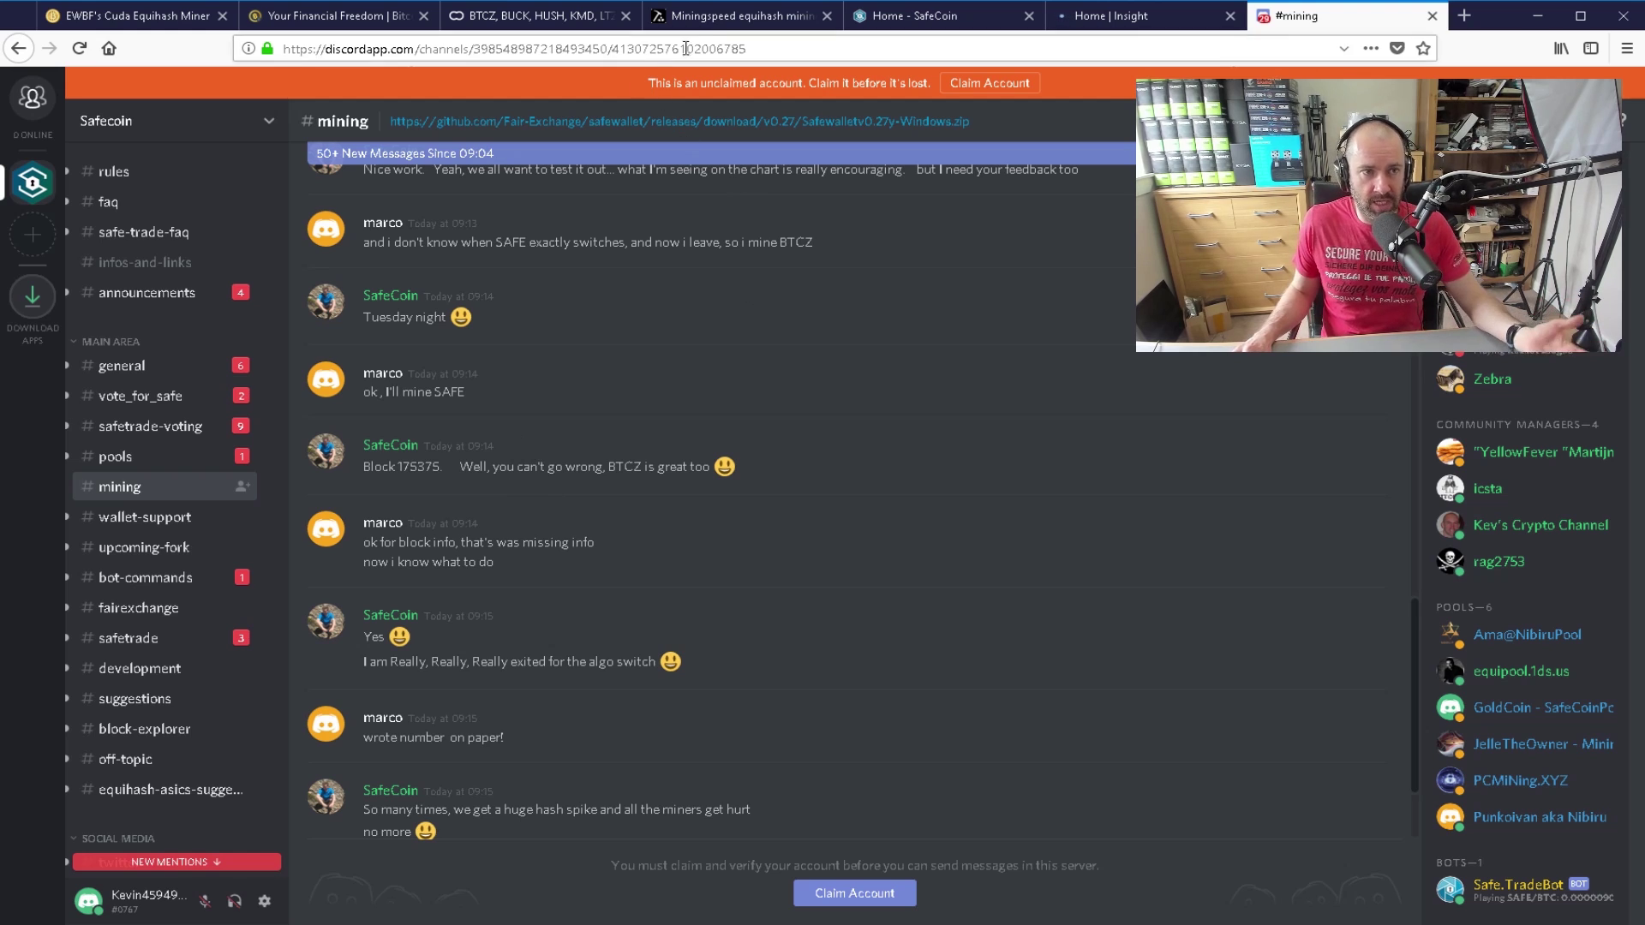
{"action": "left_click", "coordinate": [737, 15]}
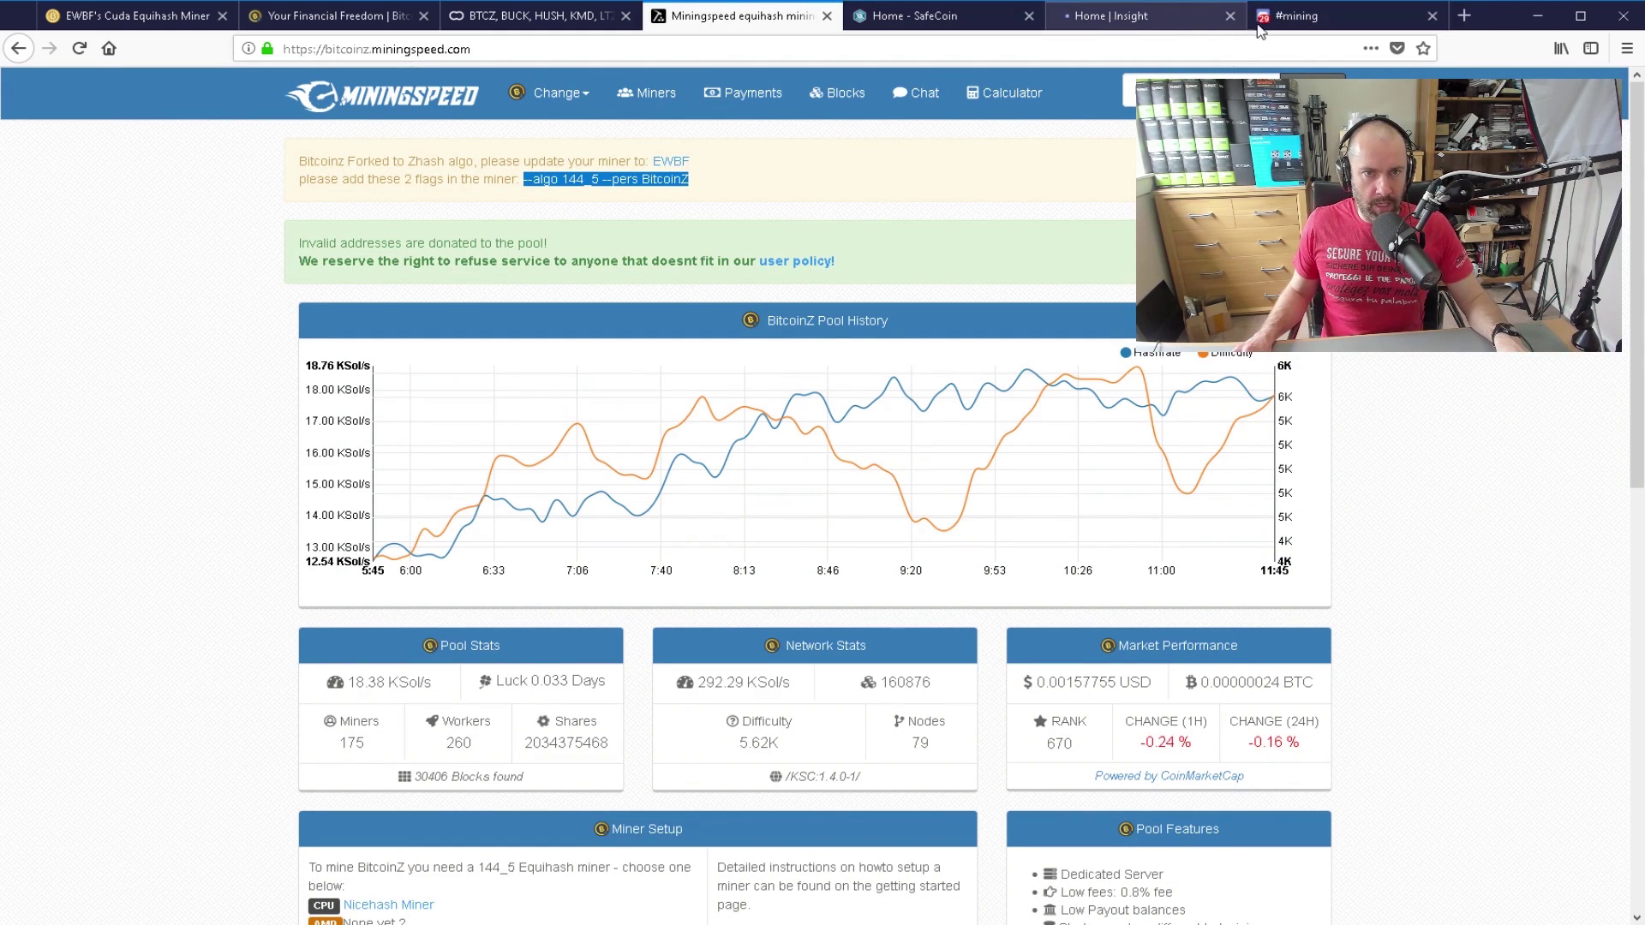
Switch back to the Safecoin Discord #mining channel discussing the block 175375 algo switch
{"action": "left_click", "coordinate": [1308, 25]}
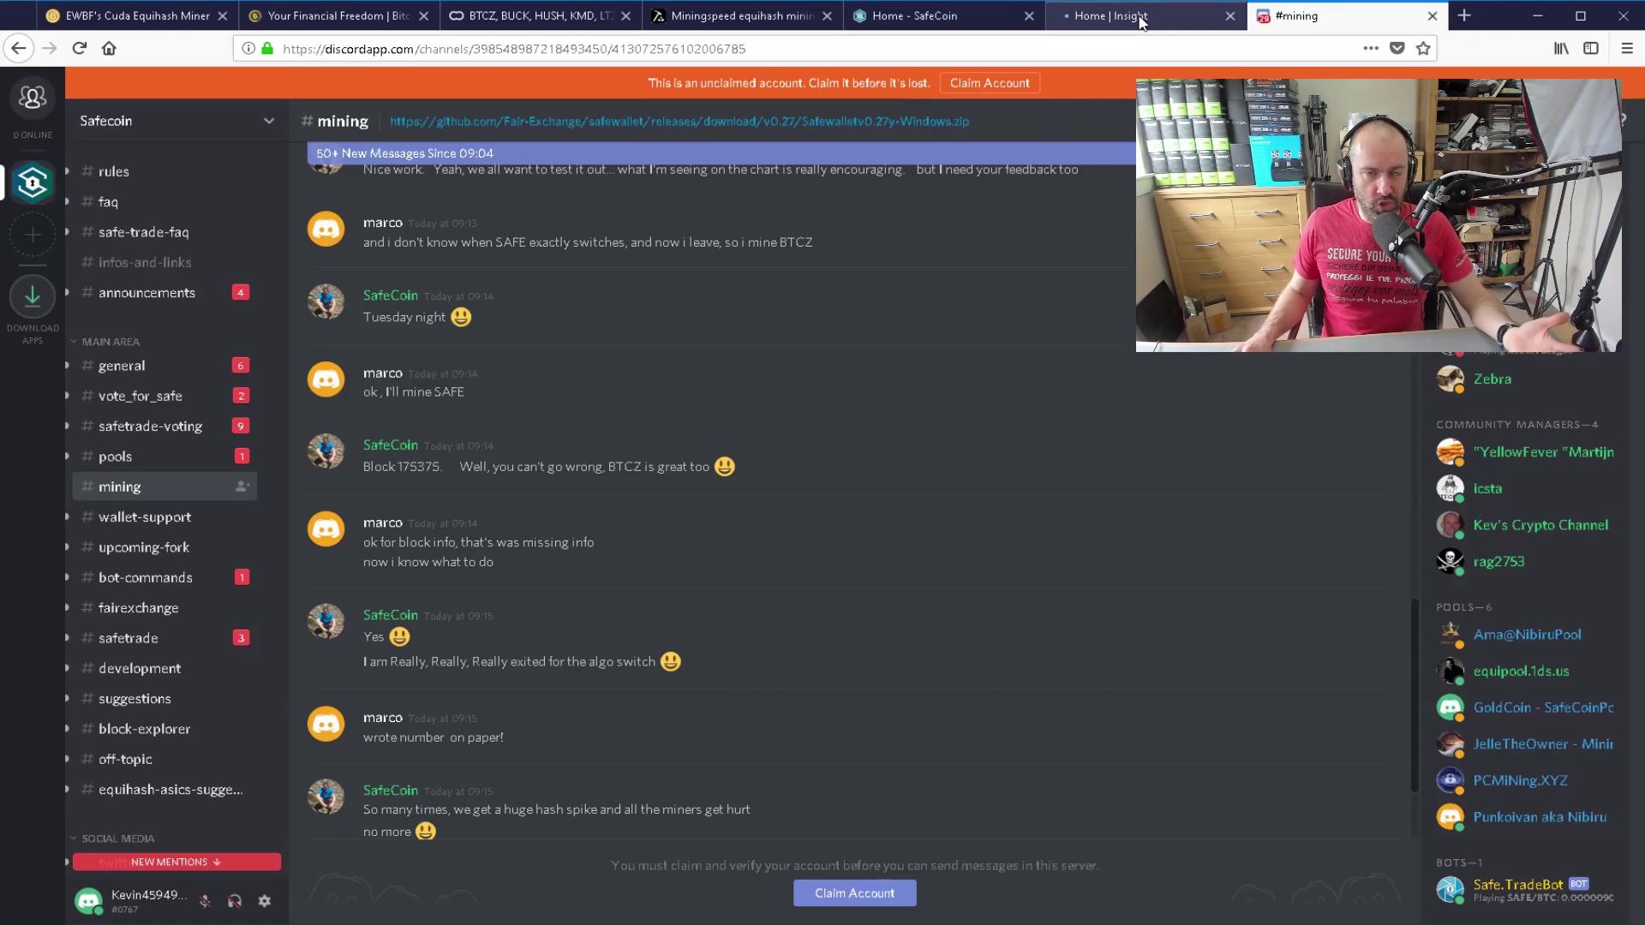